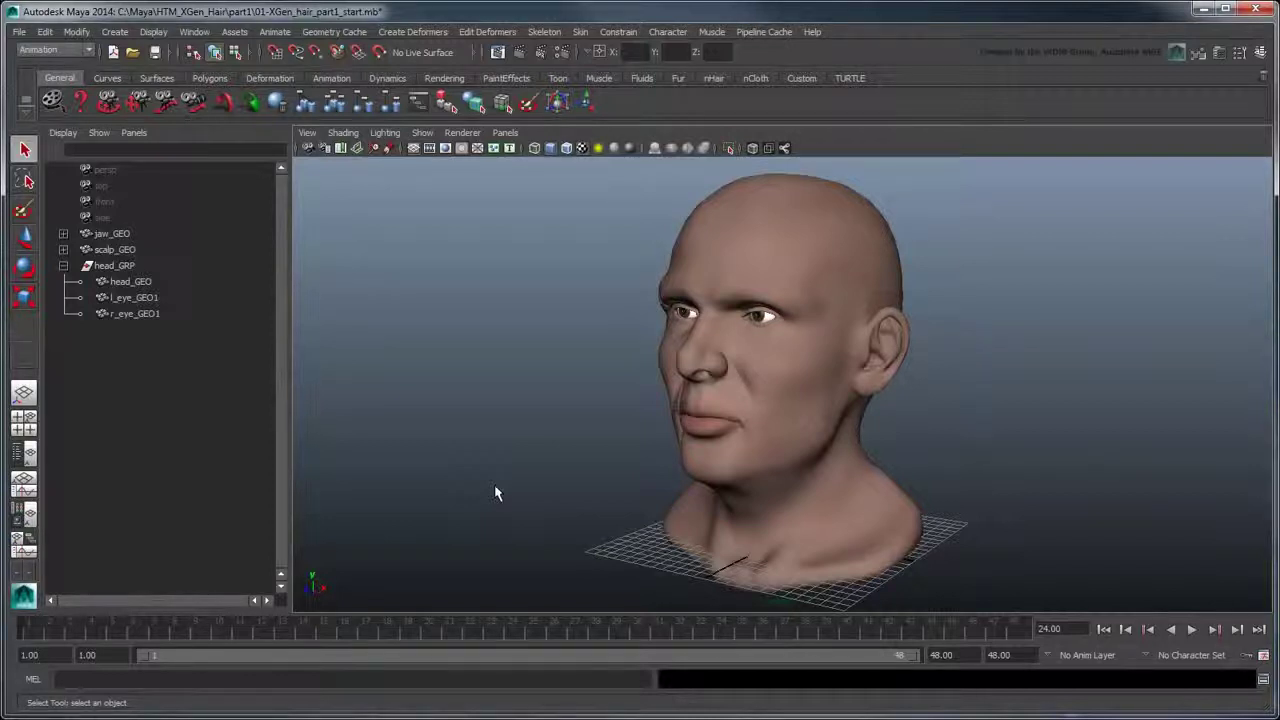
Open the current project's settings, then close them again
click(20, 32)
click(60, 385)
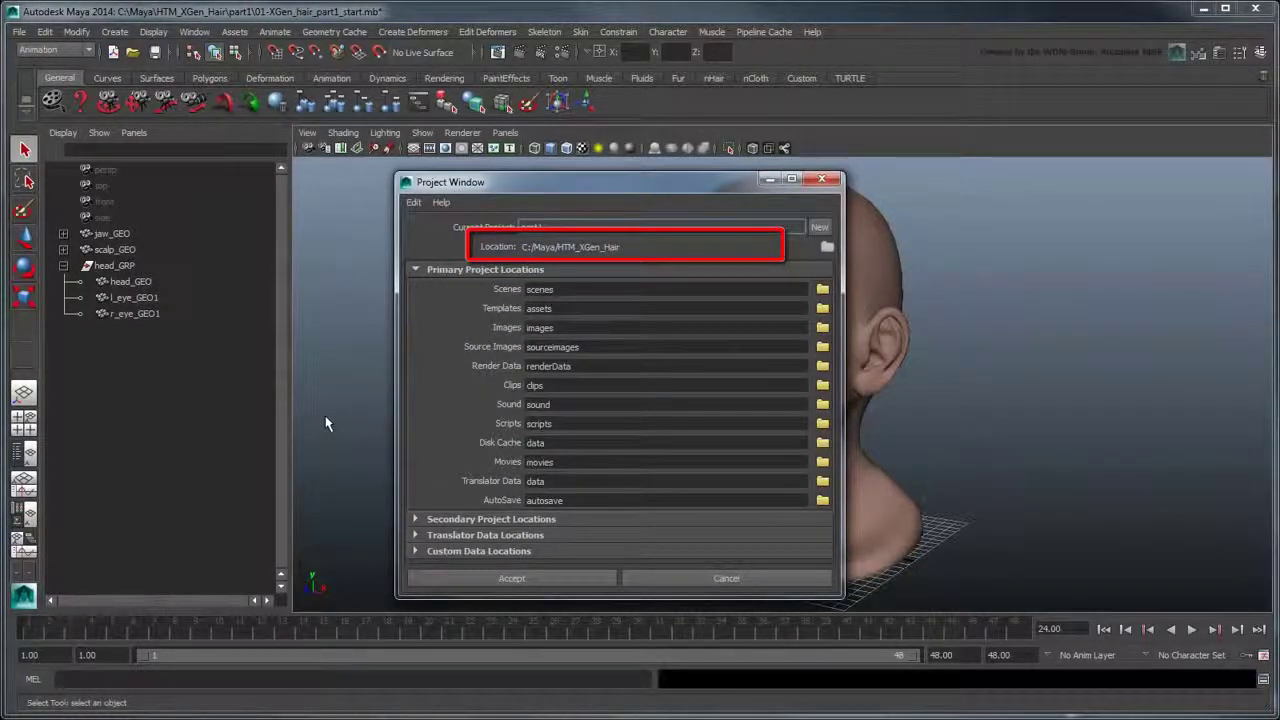
click(820, 180)
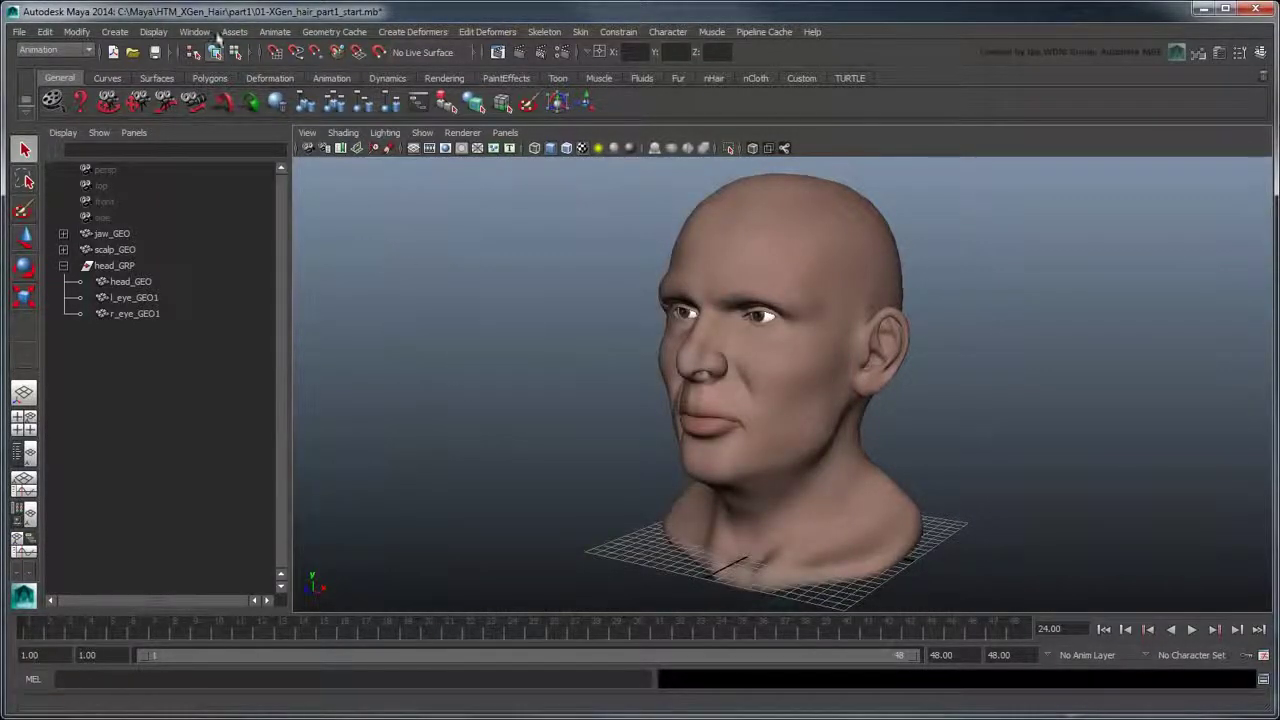
Load xgenMR.py and xgenToolkit.mll in the Plug-in Manager with Auto load enabled
click(194, 31)
mouse_move(233, 116)
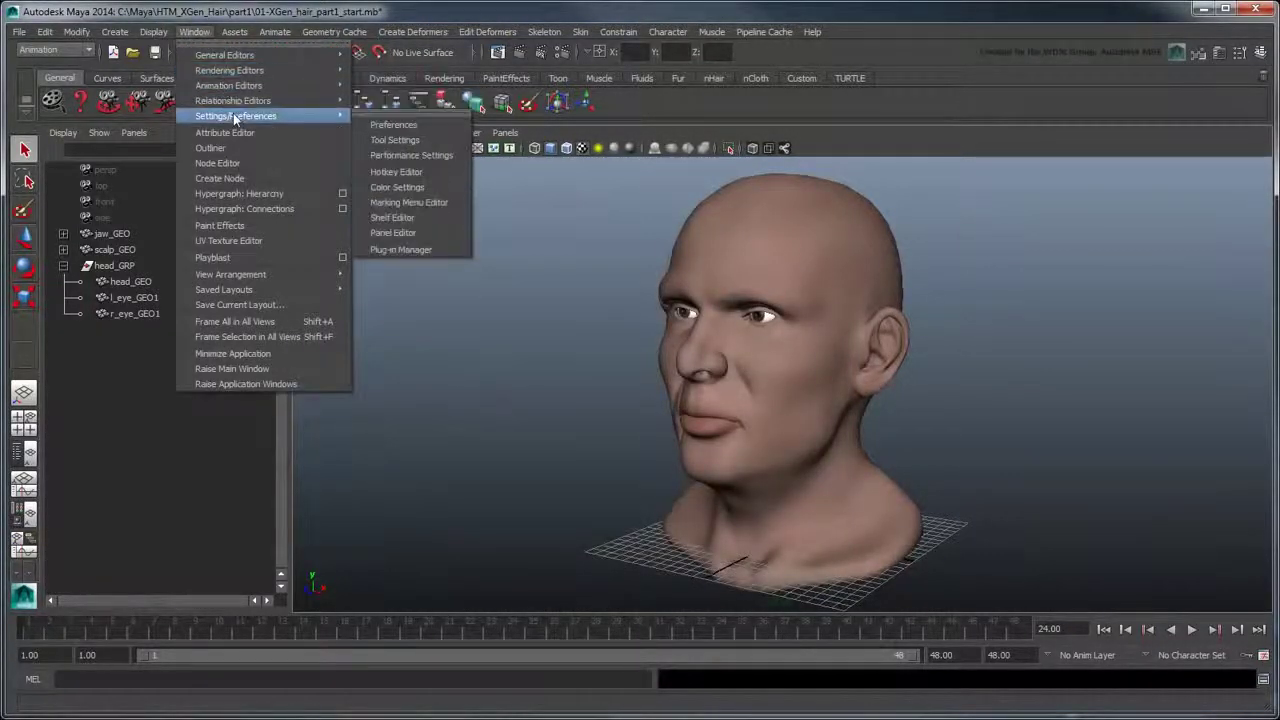
click(401, 249)
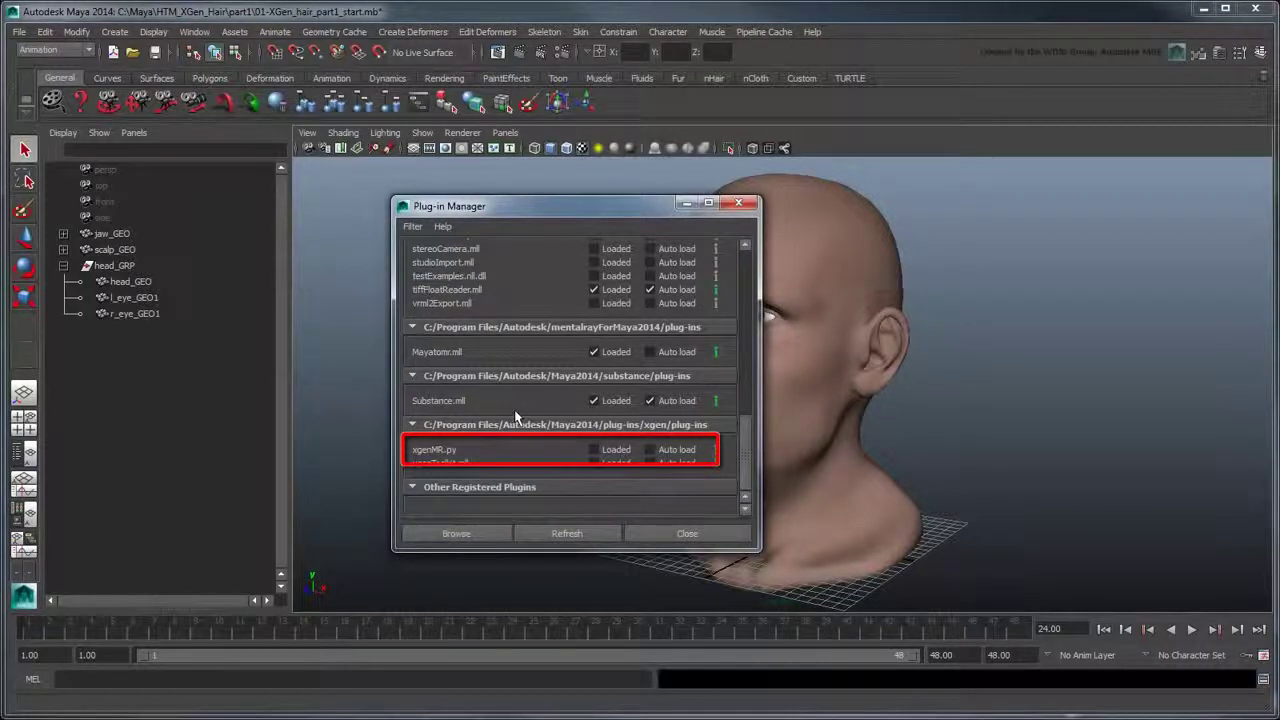
click(594, 449)
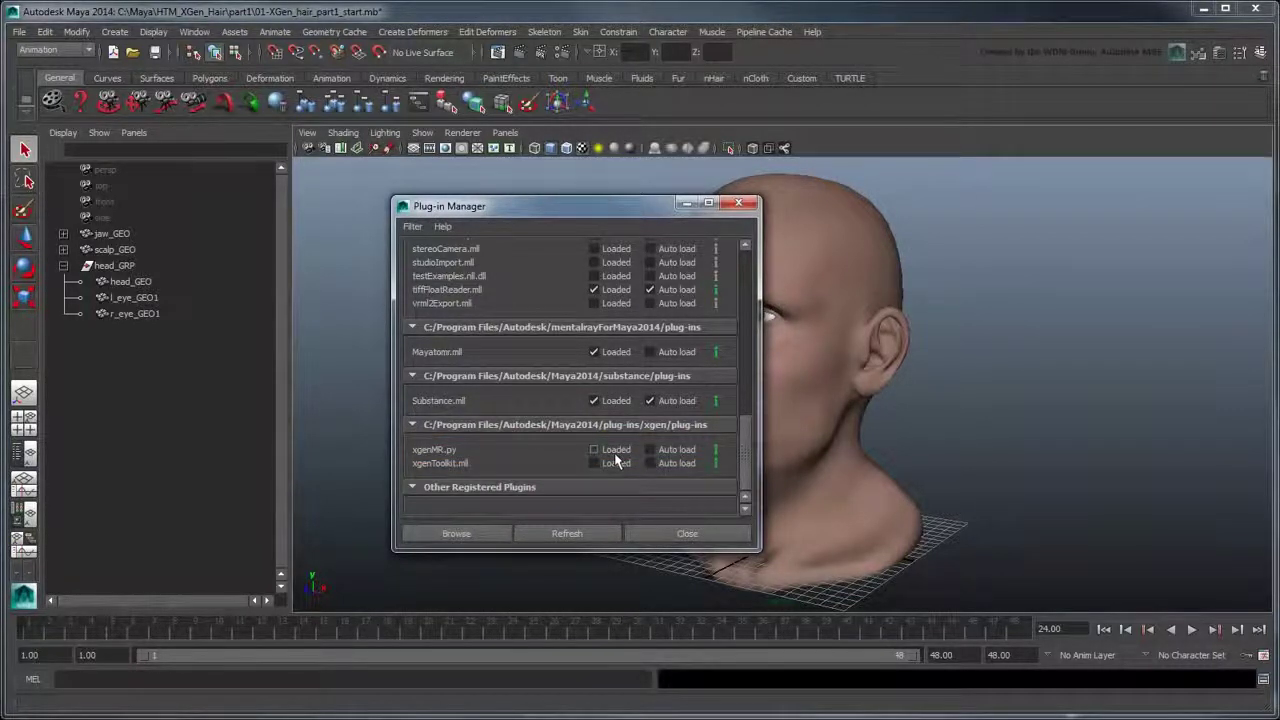
click(677, 449)
click(677, 463)
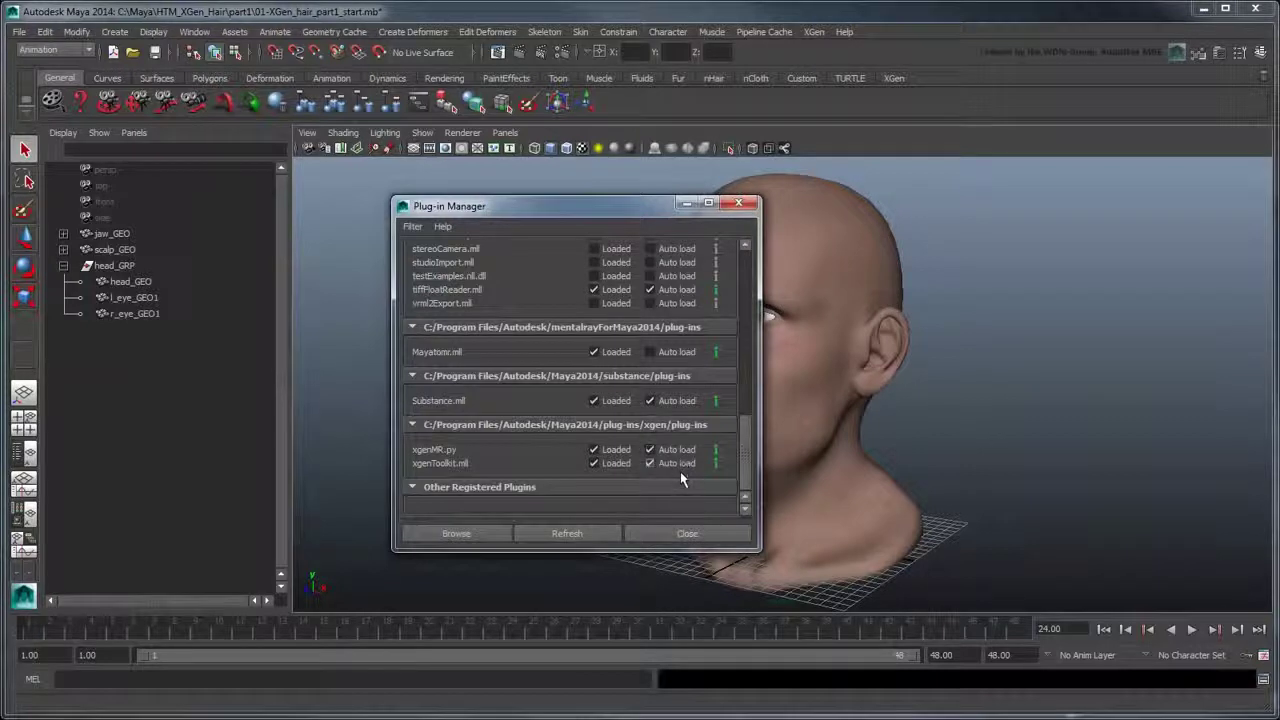
Close the Plug-in Manager and bring up the new XGen menu
click(684, 533)
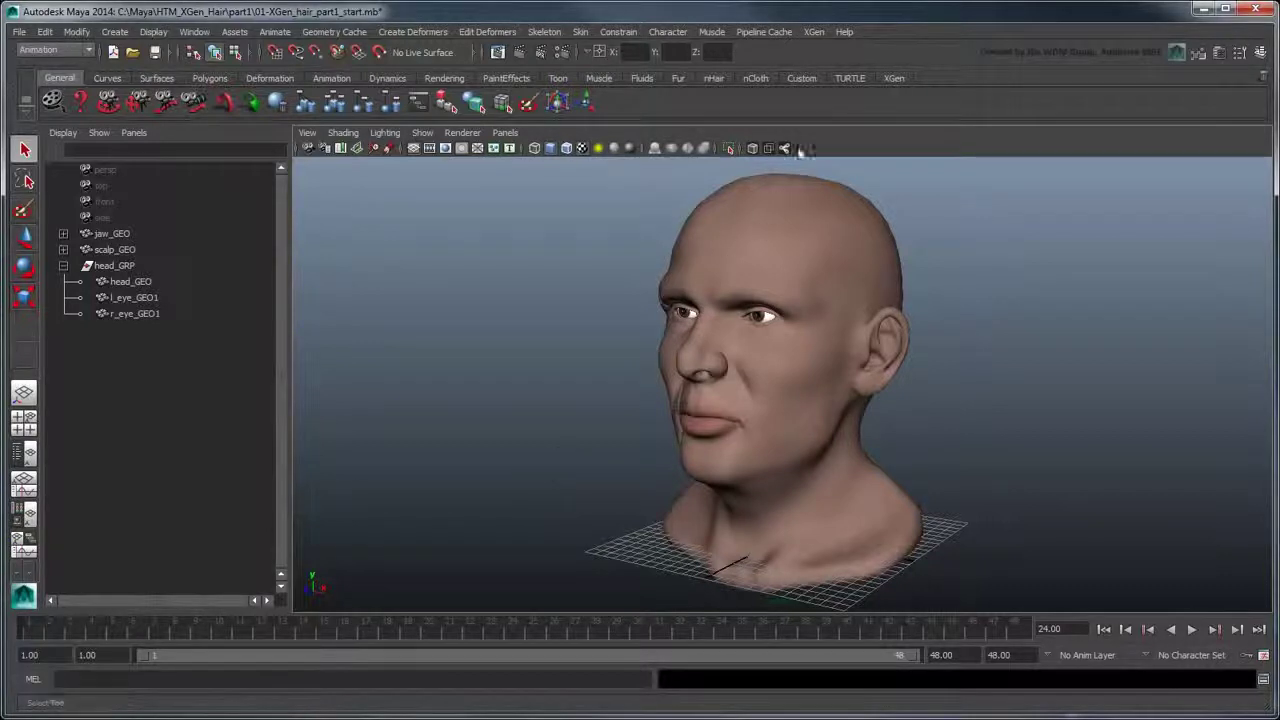
click(814, 32)
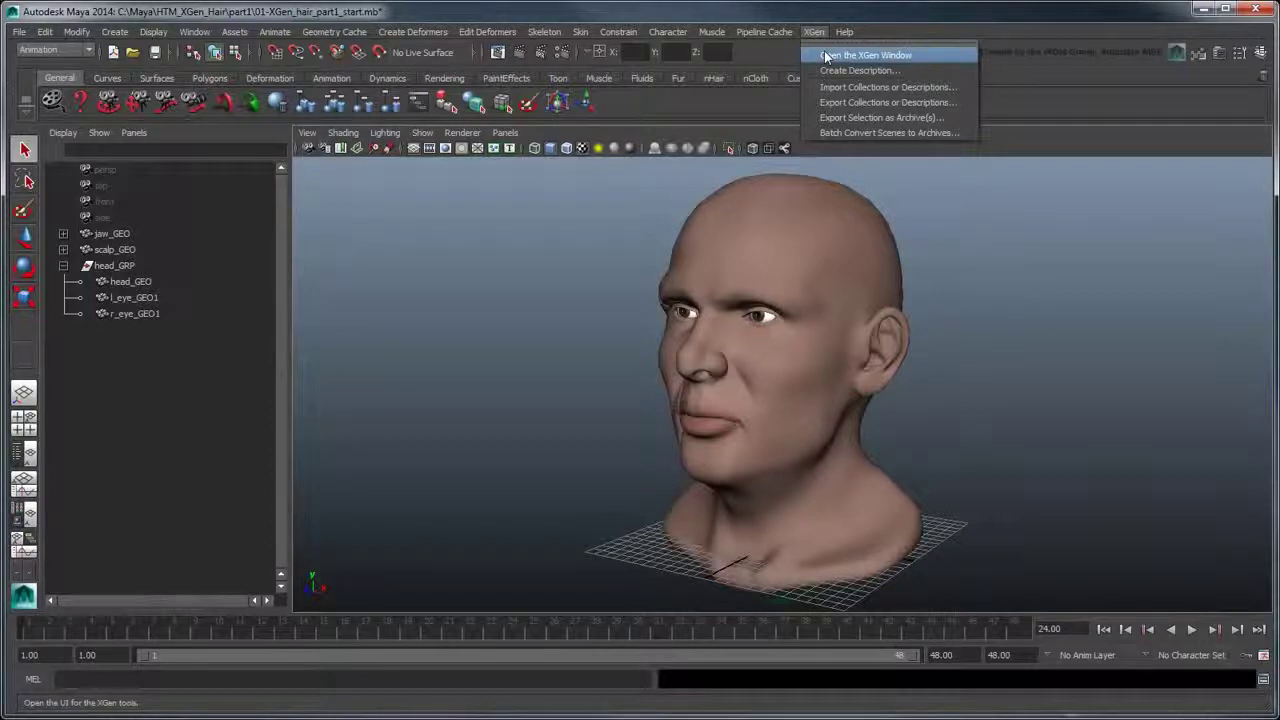
With head_GEO selected in the XGen panel, start a new hair description
click(824, 54)
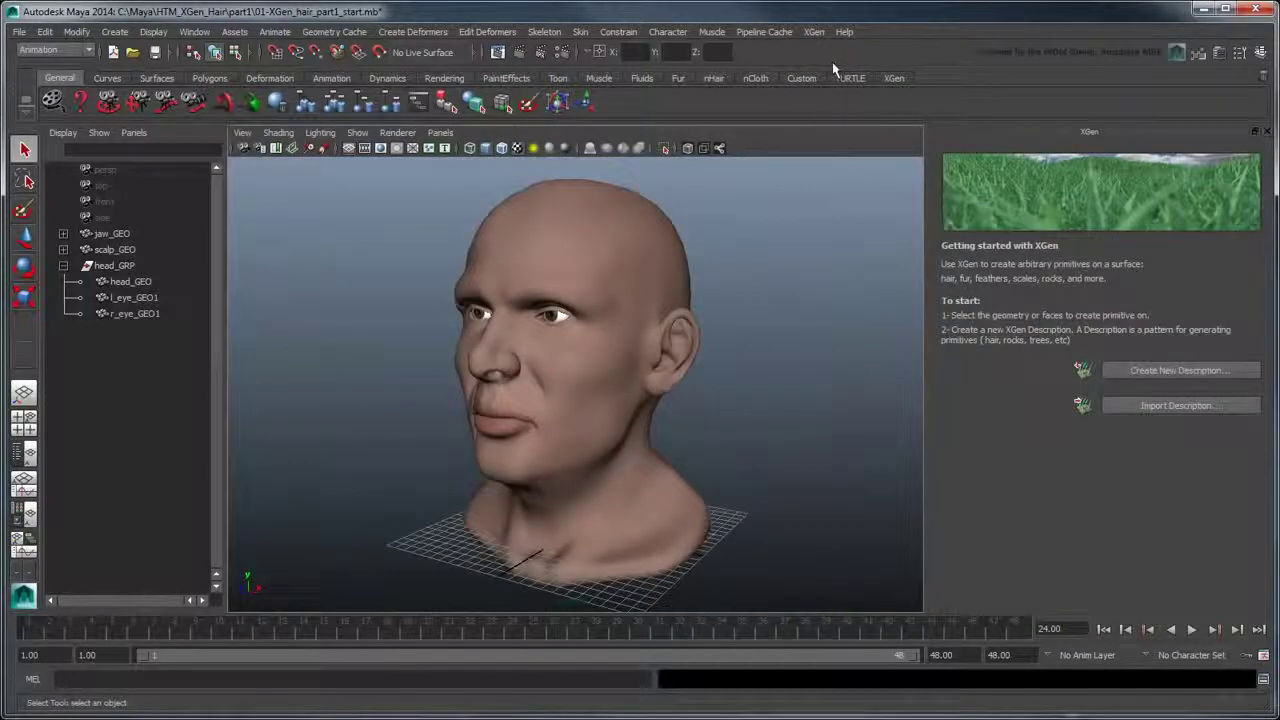
click(648, 282)
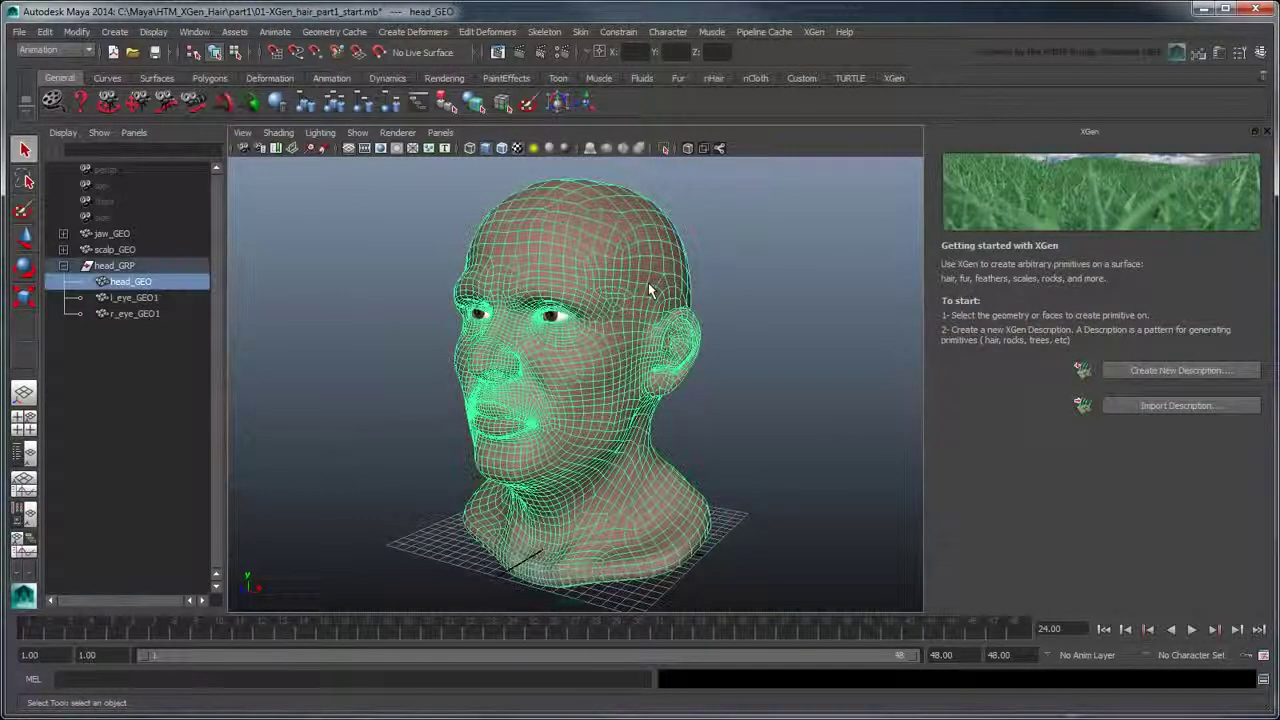
click(1199, 372)
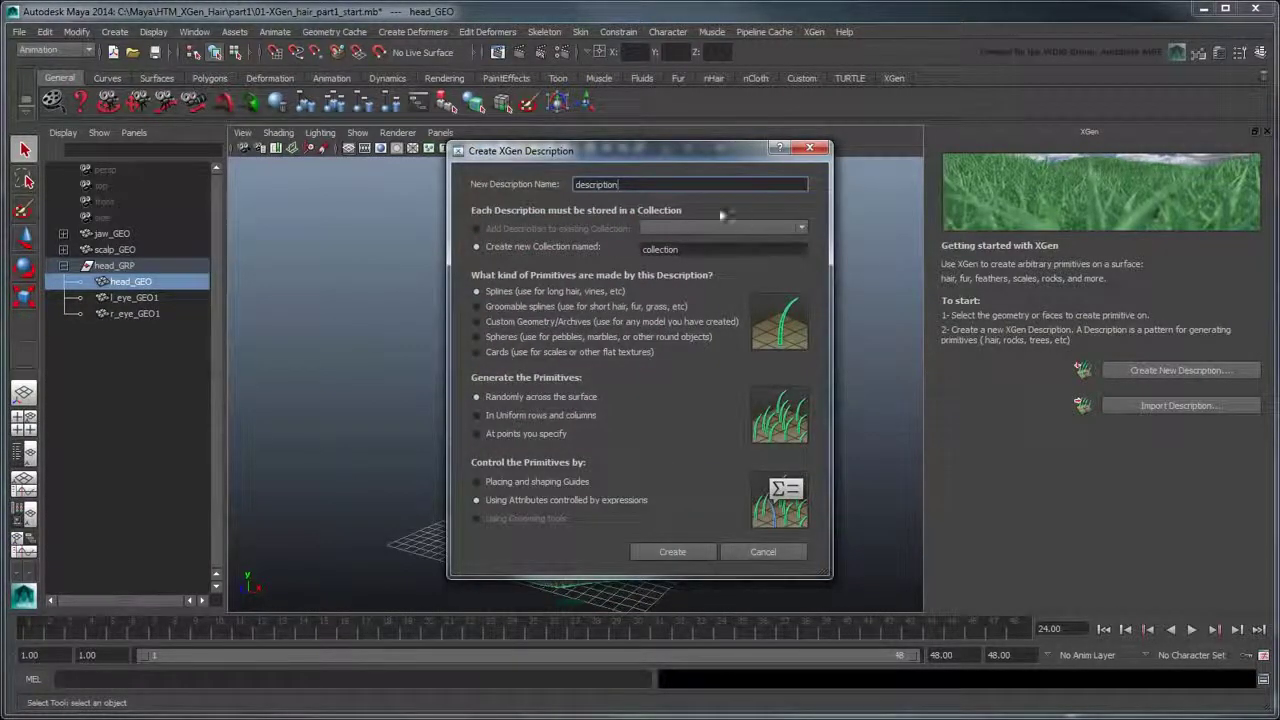
Name it XGen_hale_basic in collection XGen_male_basic_collection, controlled by placed guides
double_click(596, 184)
text(XGen_h)
text(ale_basic)
key(Tab)
text(XGen)
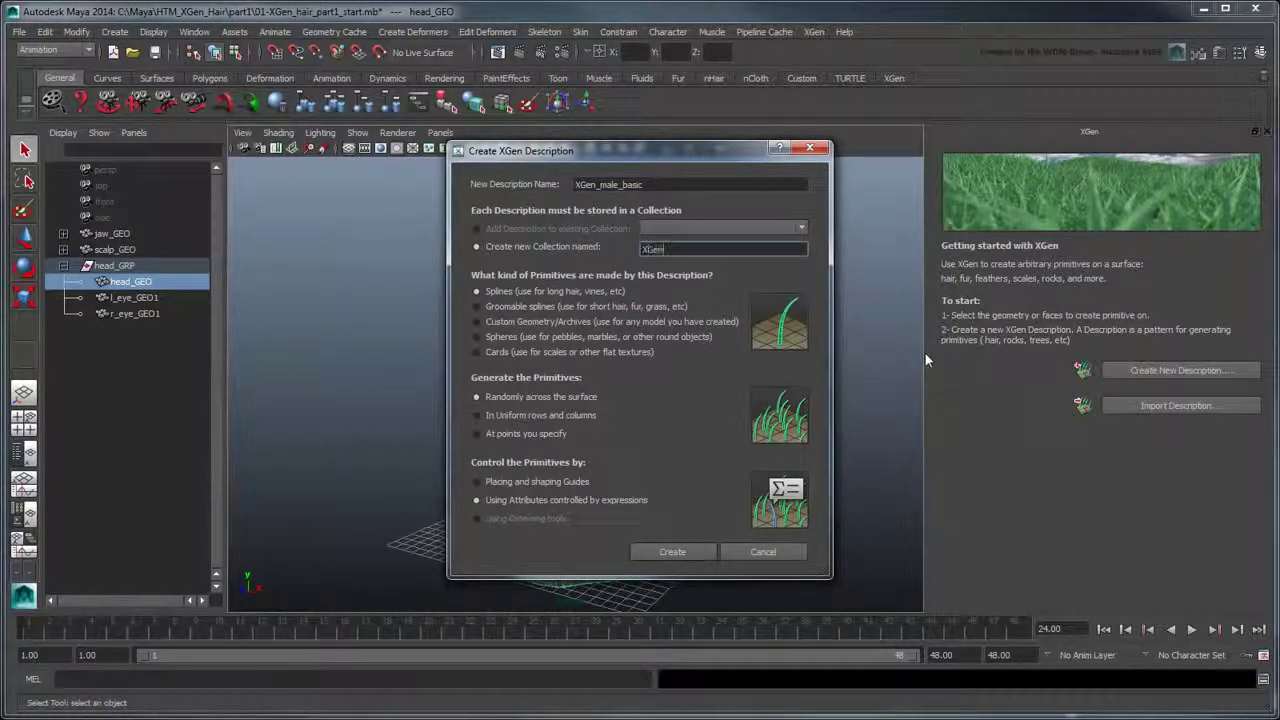
text(_male_basic_collection)
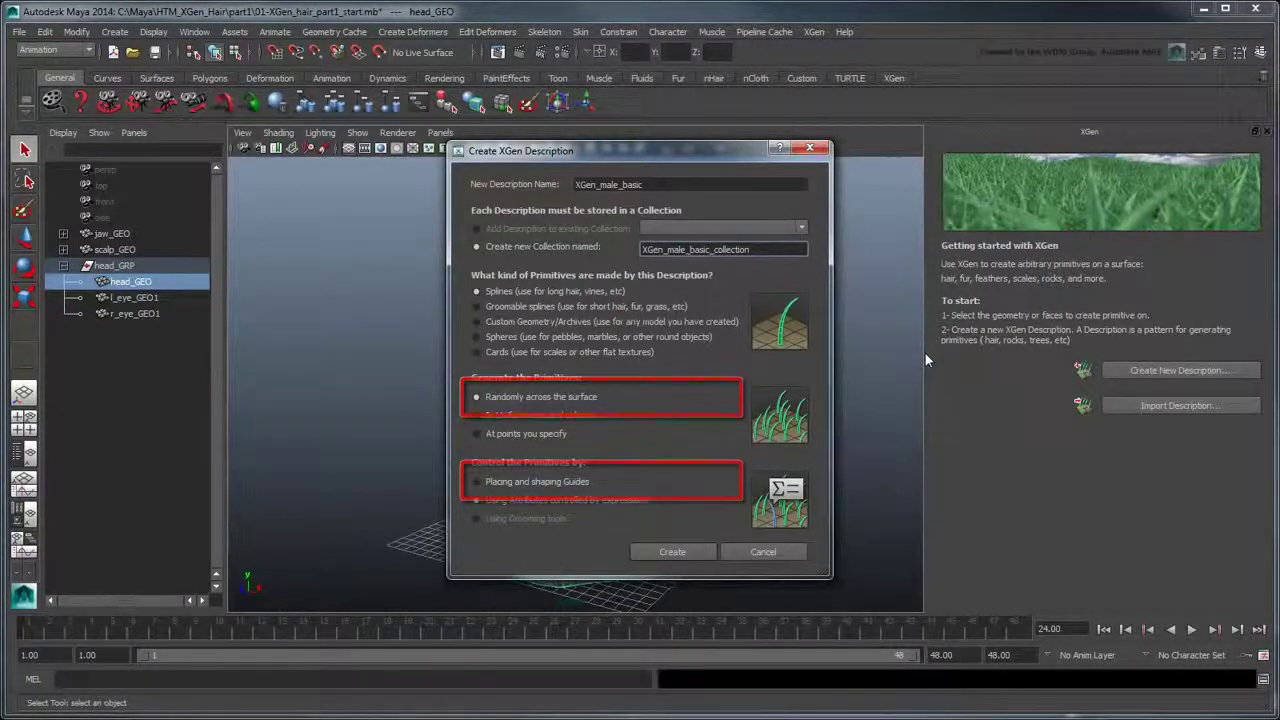
click(569, 481)
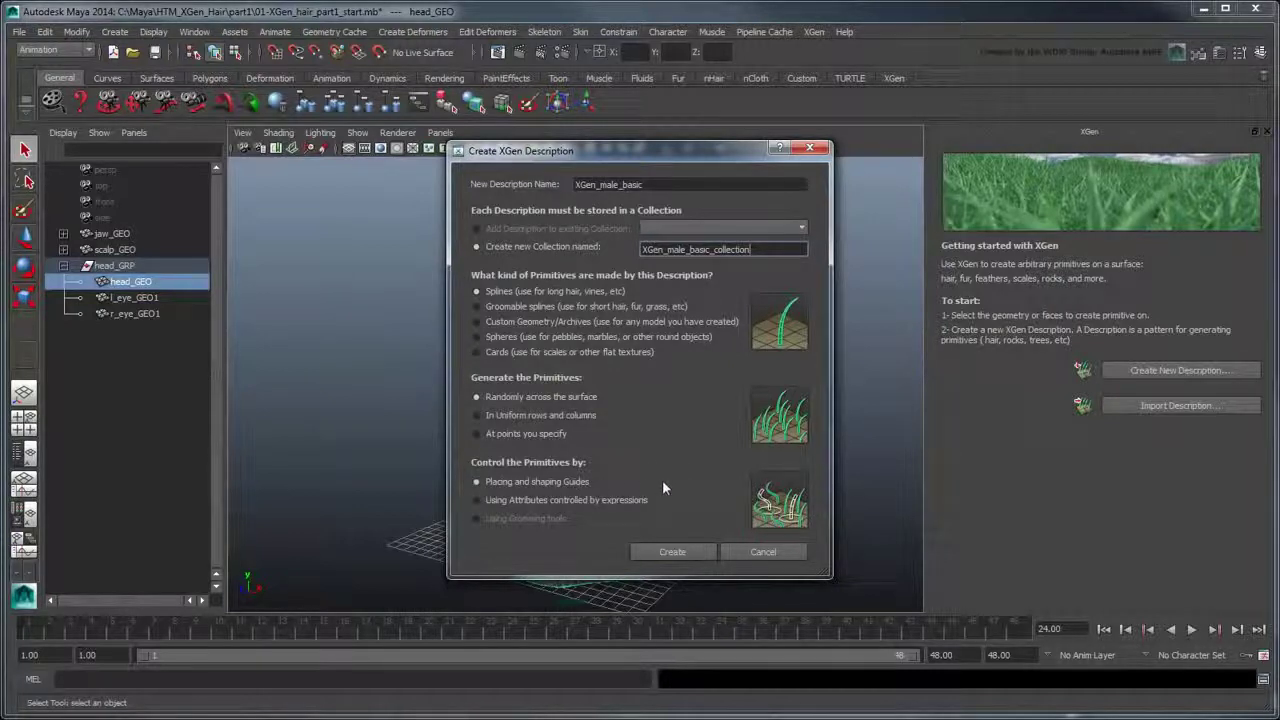
Create the XGen_male_basic description, then orbit around the head and deselect it
click(673, 552)
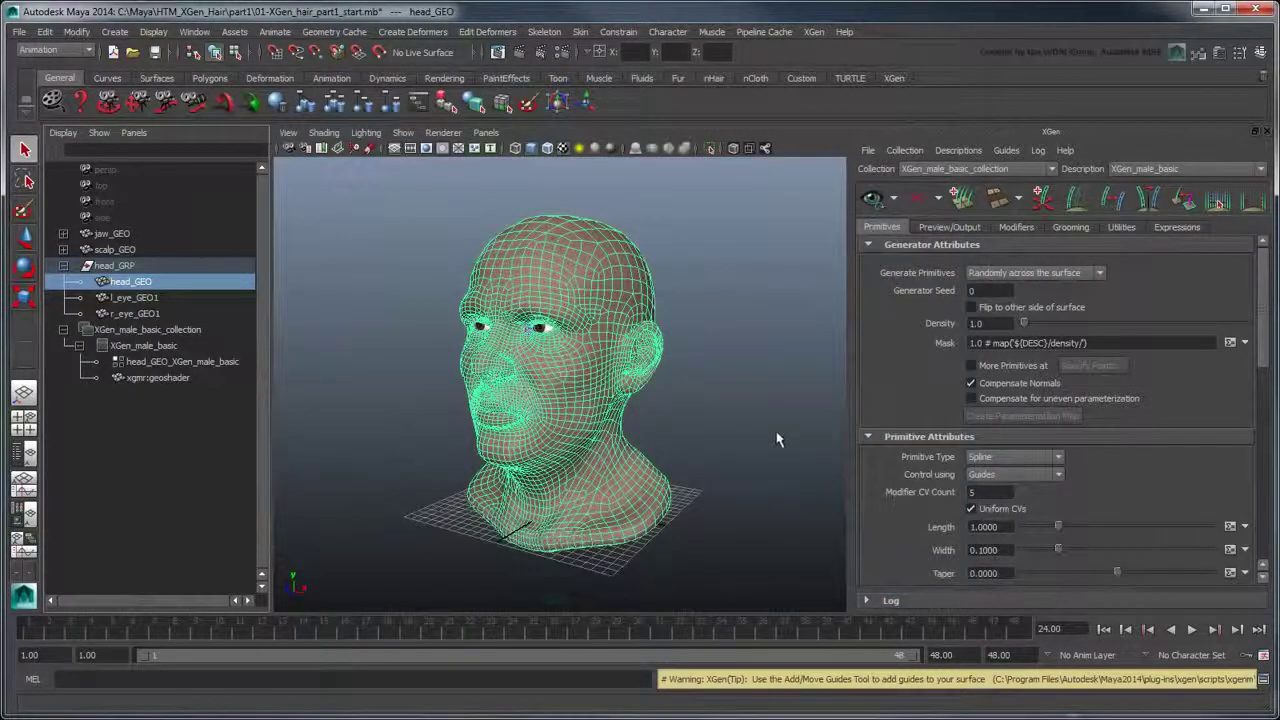
scroll(784, 437, up, 6)
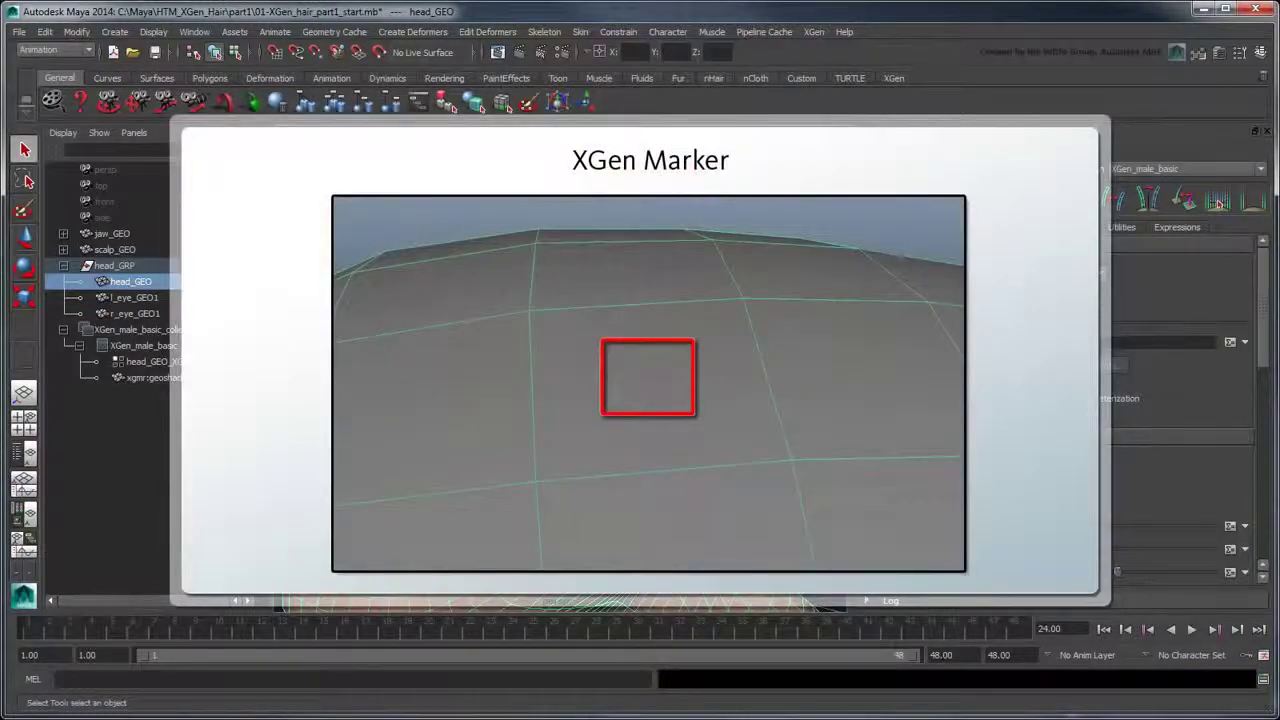
scroll(733, 563, down, 4)
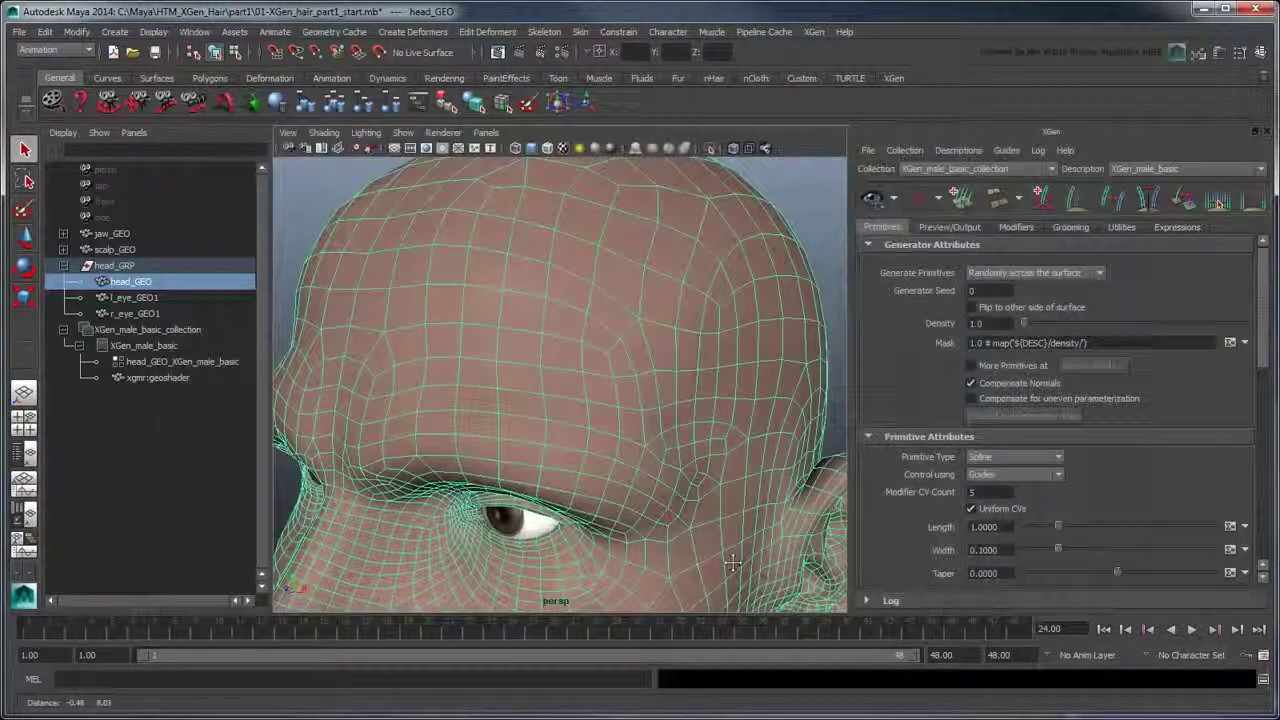
alt+drag(733, 563, 776, 484)
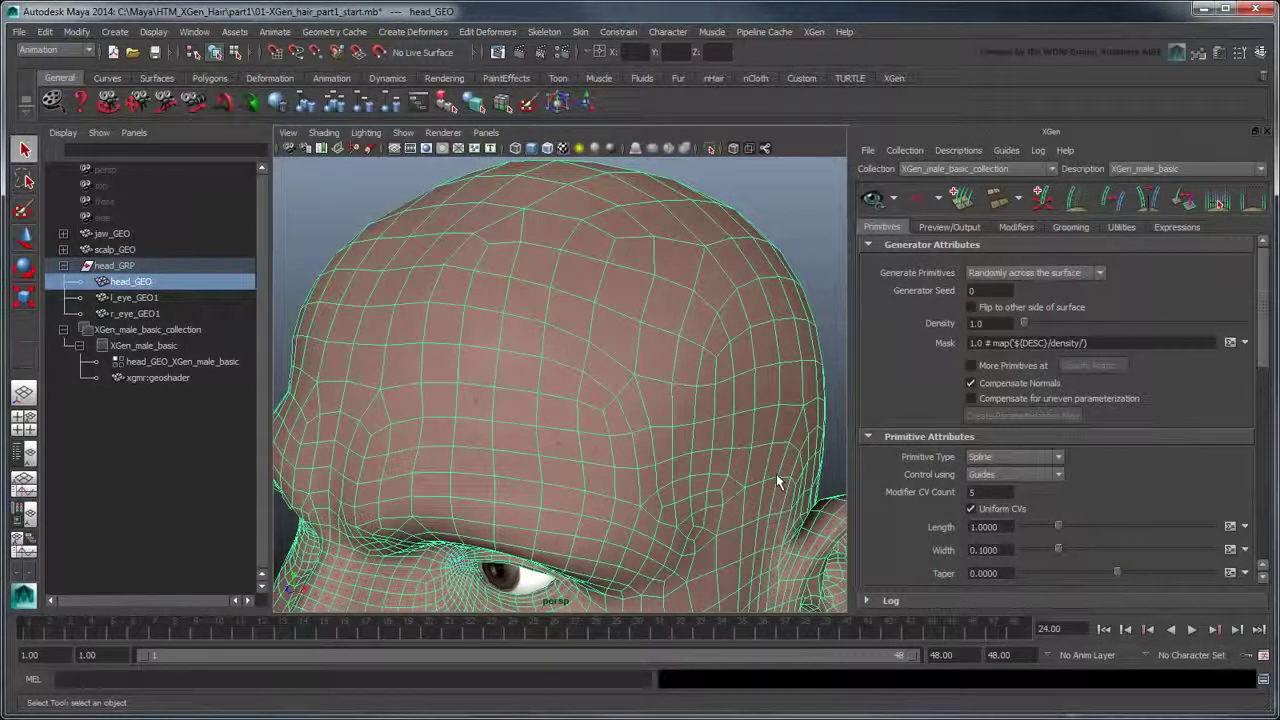
alt+drag(776, 474, 760, 429)
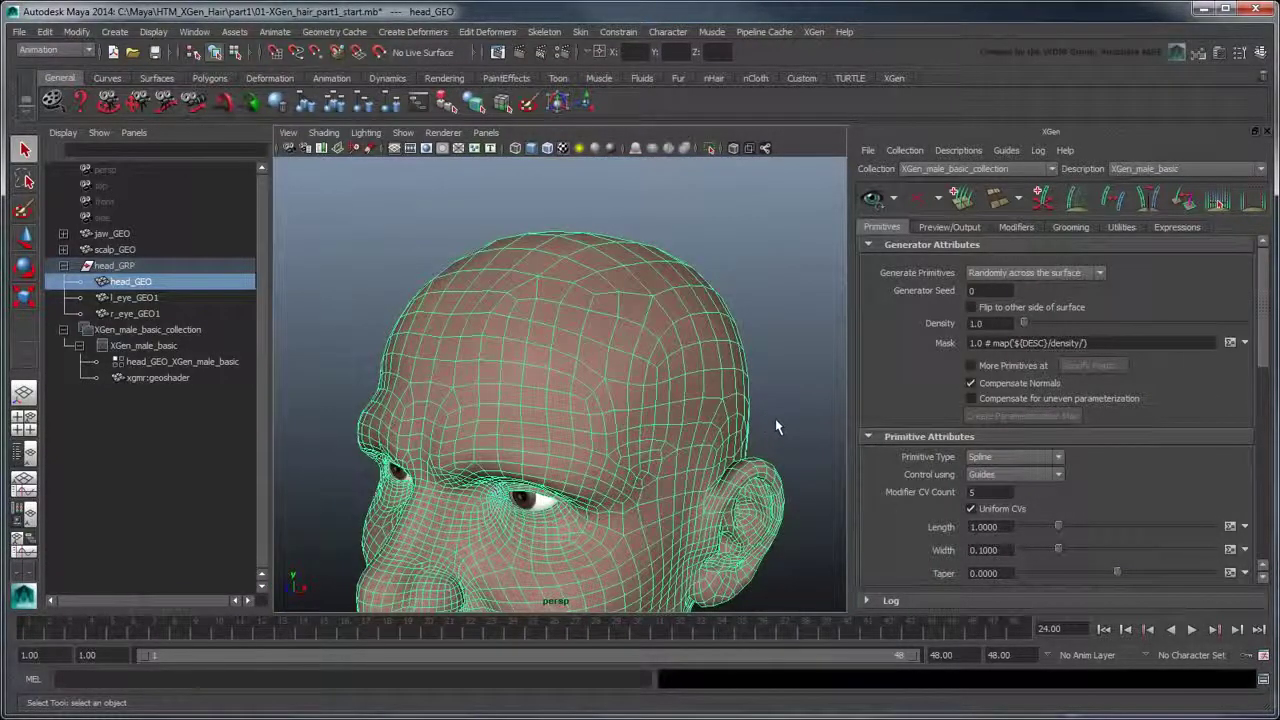
click(775, 420)
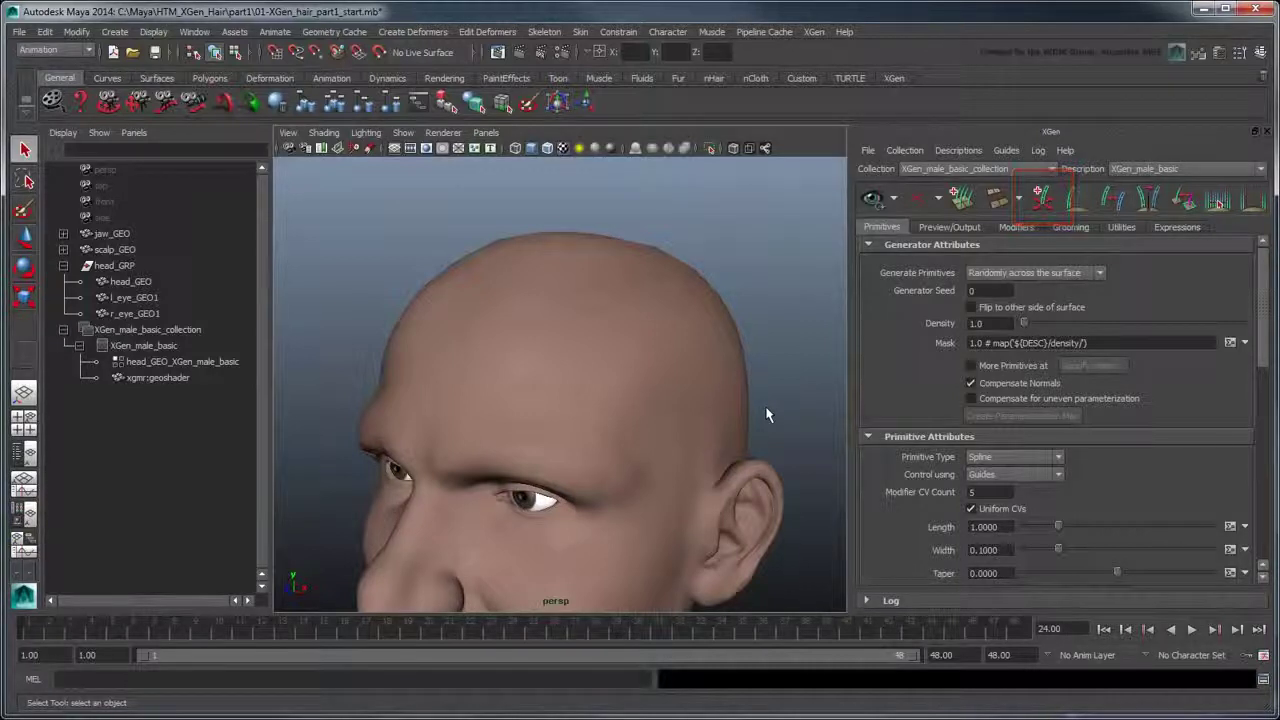
Place guides xgGuide1 through xgGuide6 around the scalp with Add/Move Guides
click(1042, 198)
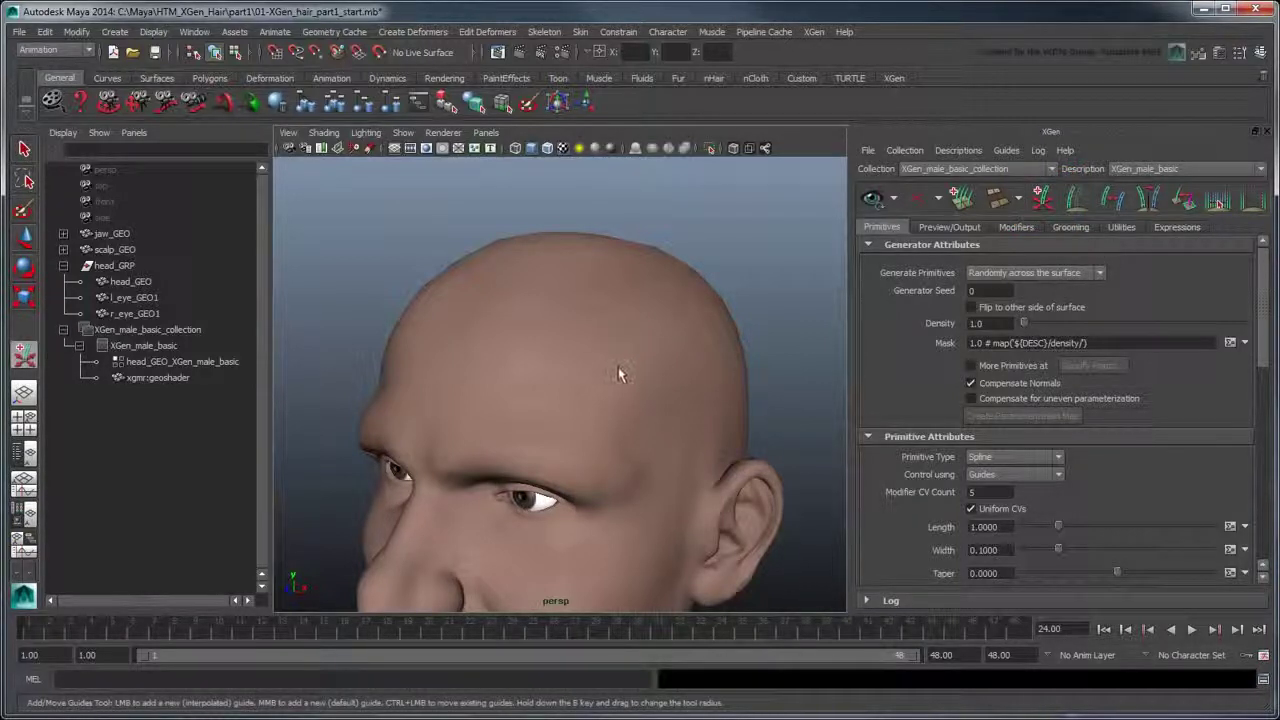
click(616, 362)
click(716, 347)
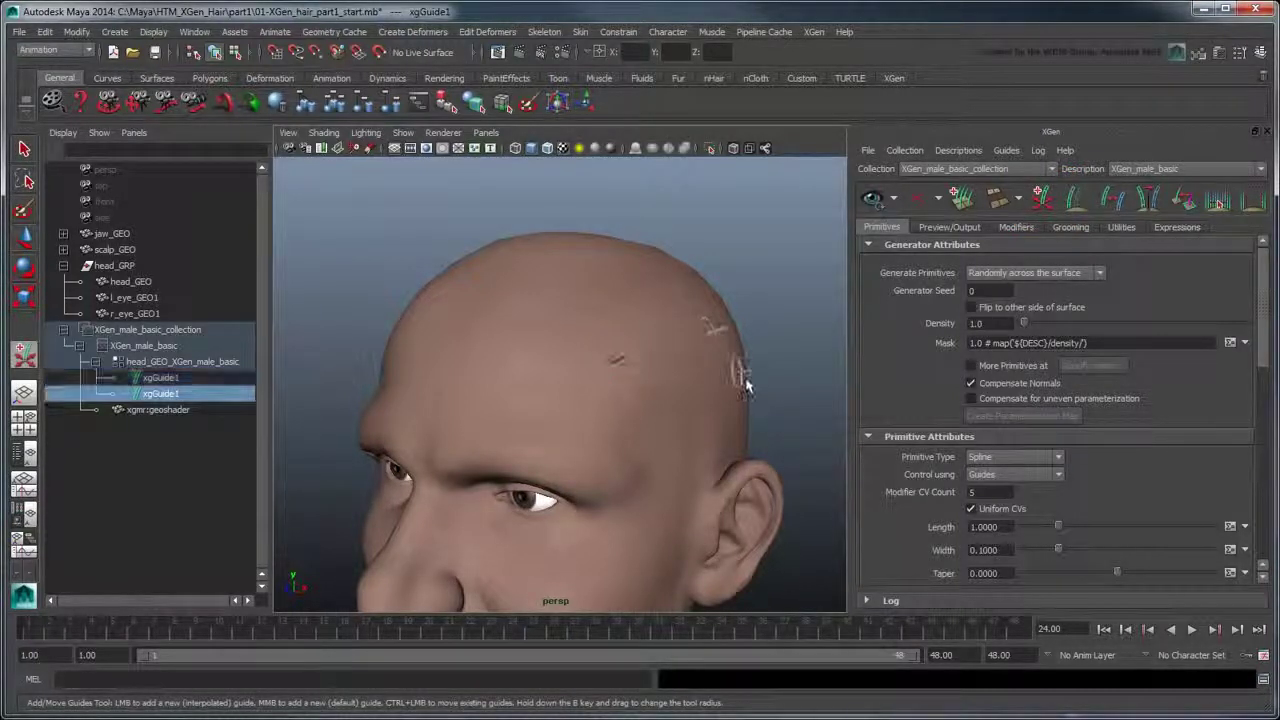
alt+drag(716, 347, 595, 460)
click(625, 444)
alt+drag(686, 506, 576, 497)
click(551, 351)
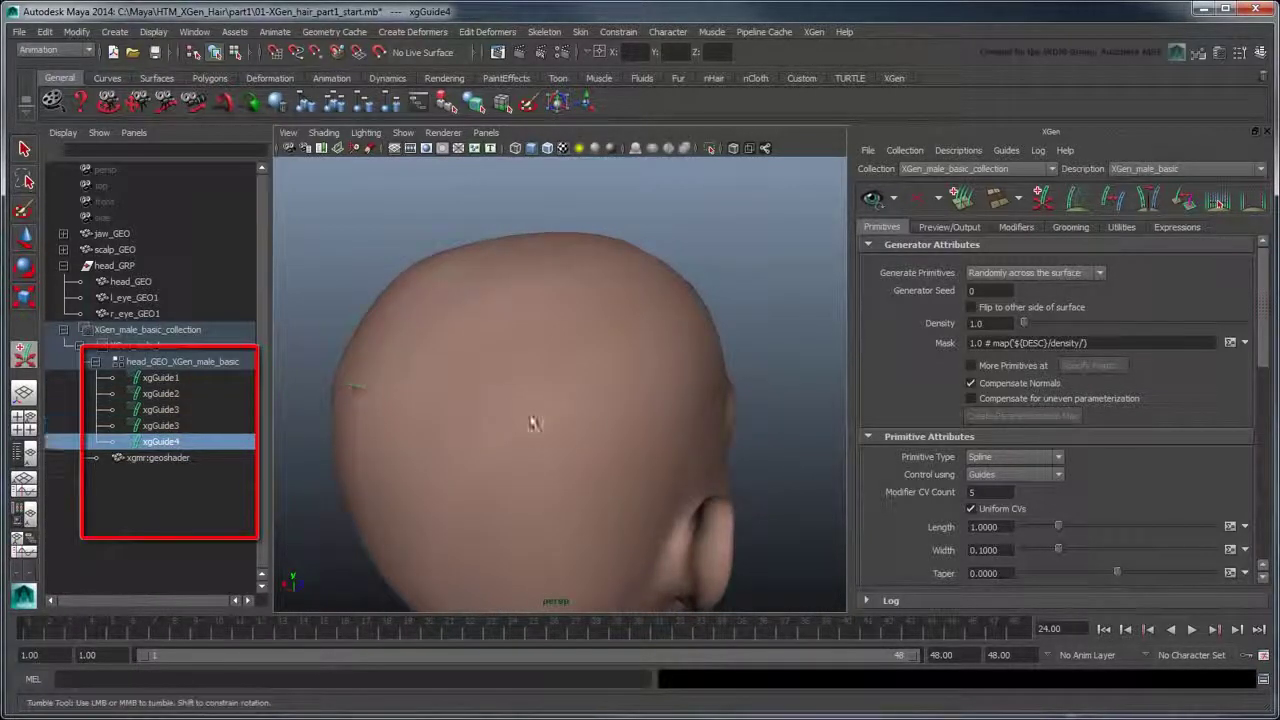
click(694, 355)
Add guides xgGuide7 through xgGuide10 along the side of the scalp
alt+drag(700, 360, 540, 392)
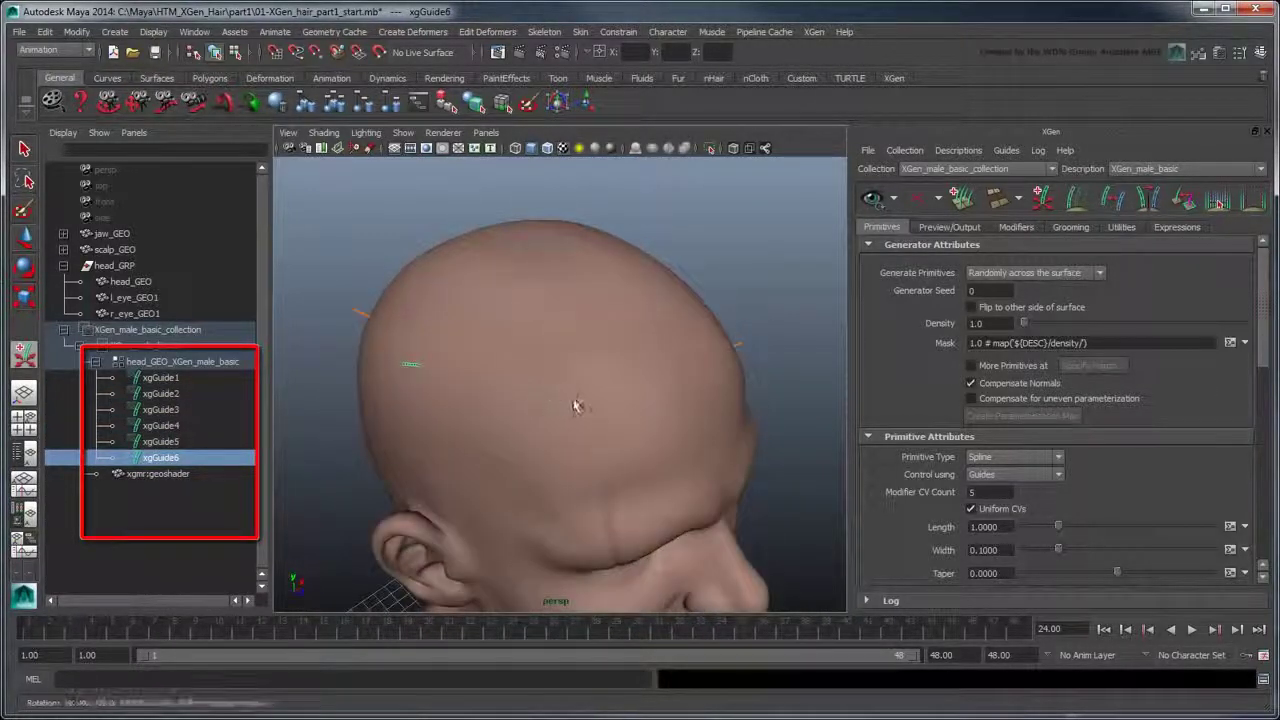
click(652, 316)
click(586, 282)
click(553, 234)
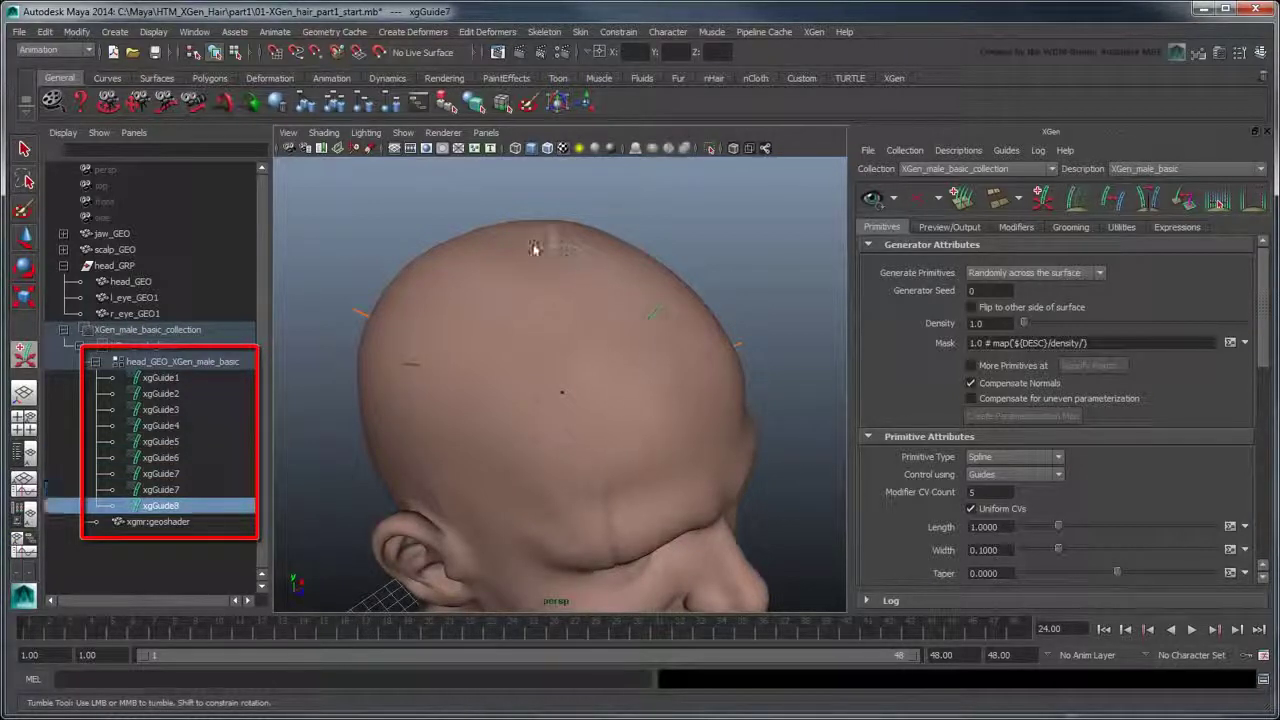
click(480, 232)
alt+drag(483, 237, 615, 535)
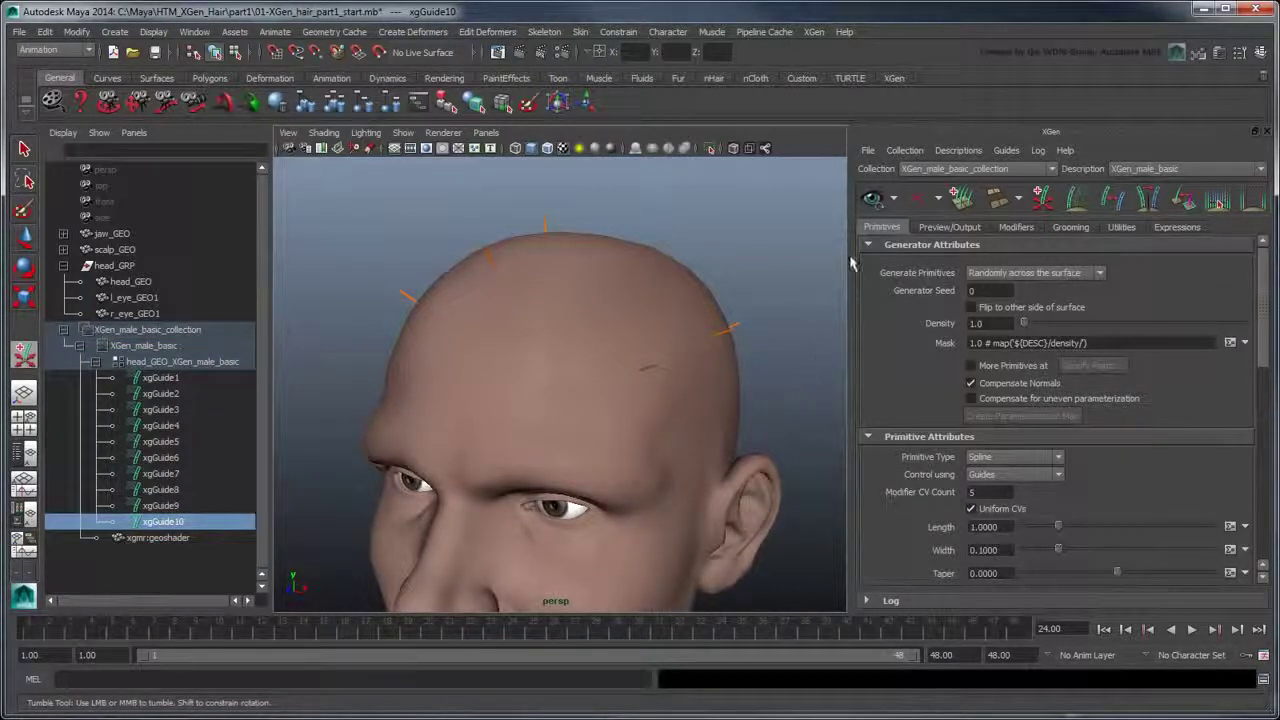
Generate the XGen preview of spline hair on the head and view it from the front
click(874, 199)
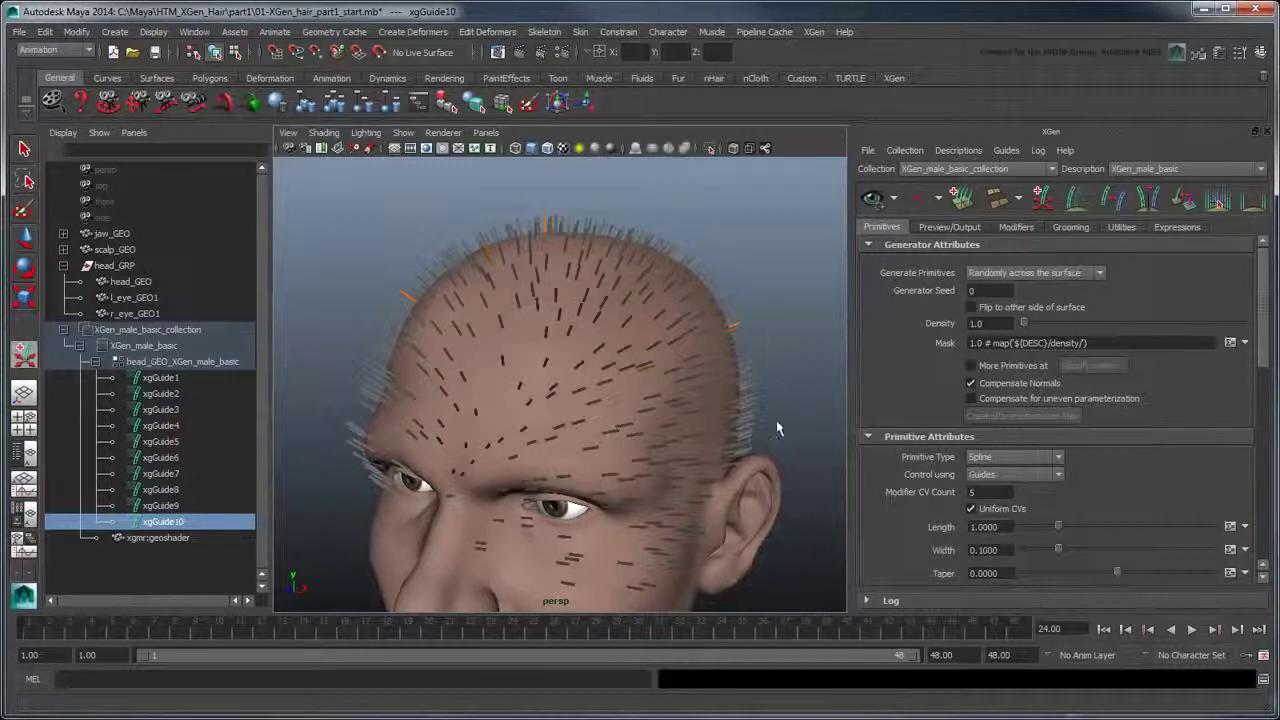
alt+drag(760, 452, 599, 510)
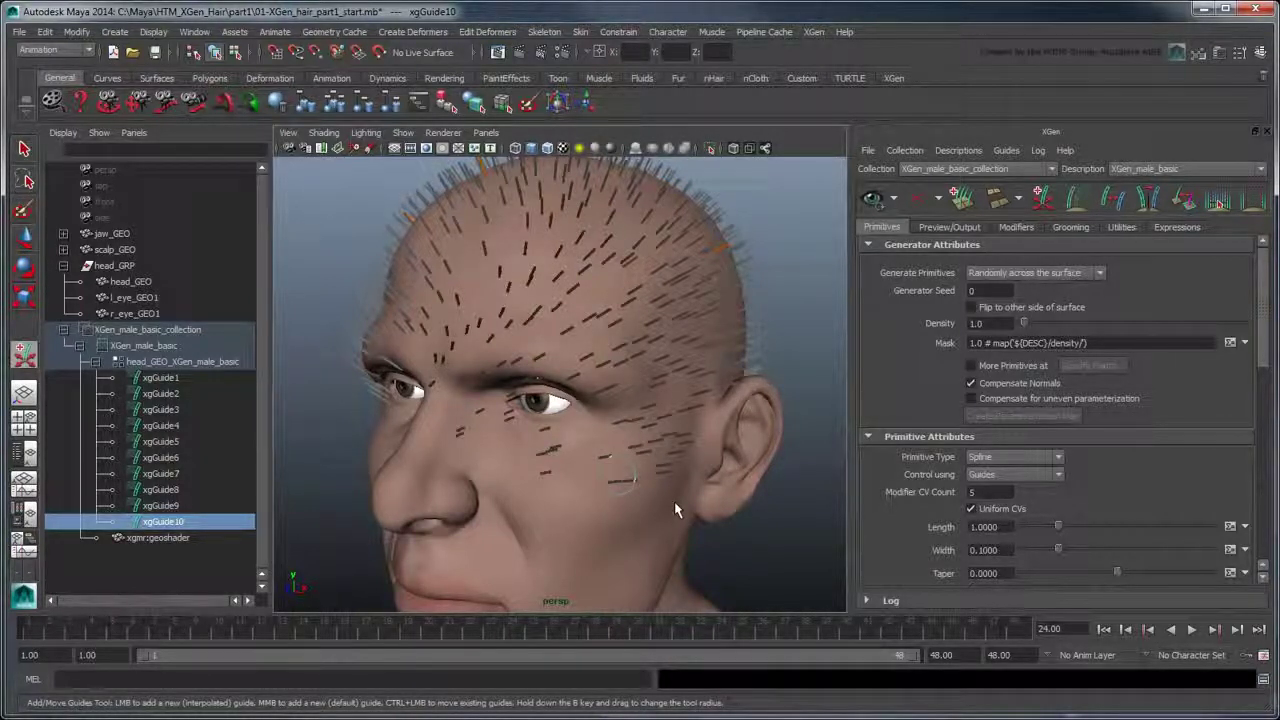
Delete XGen_male_basic_collection and show non-DAG nodes in the Outliner
click(196, 336)
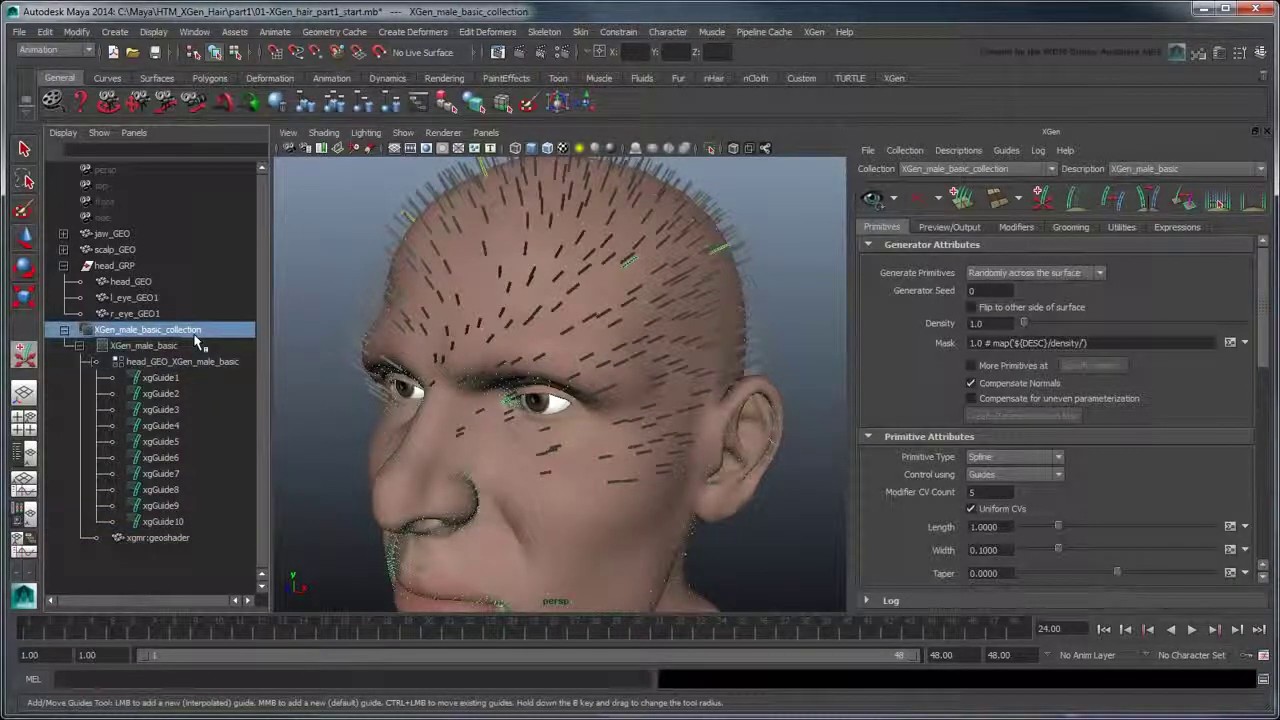
key(Delete)
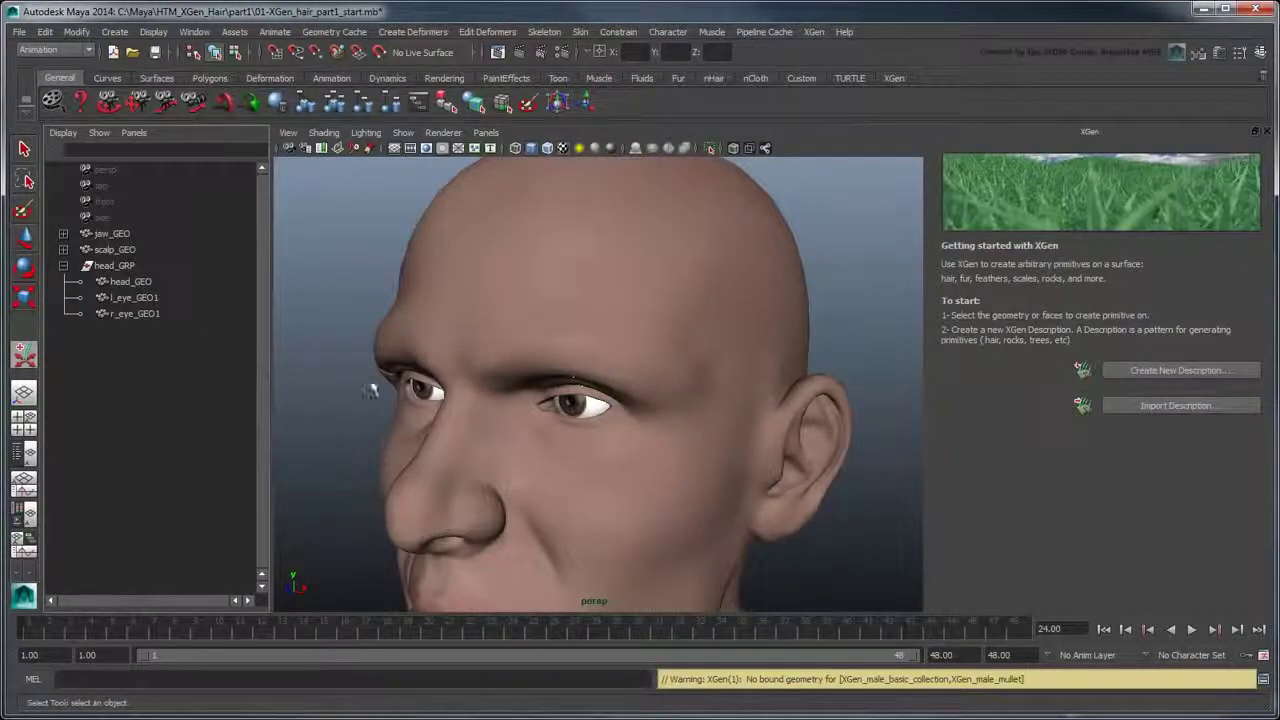
click(66, 133)
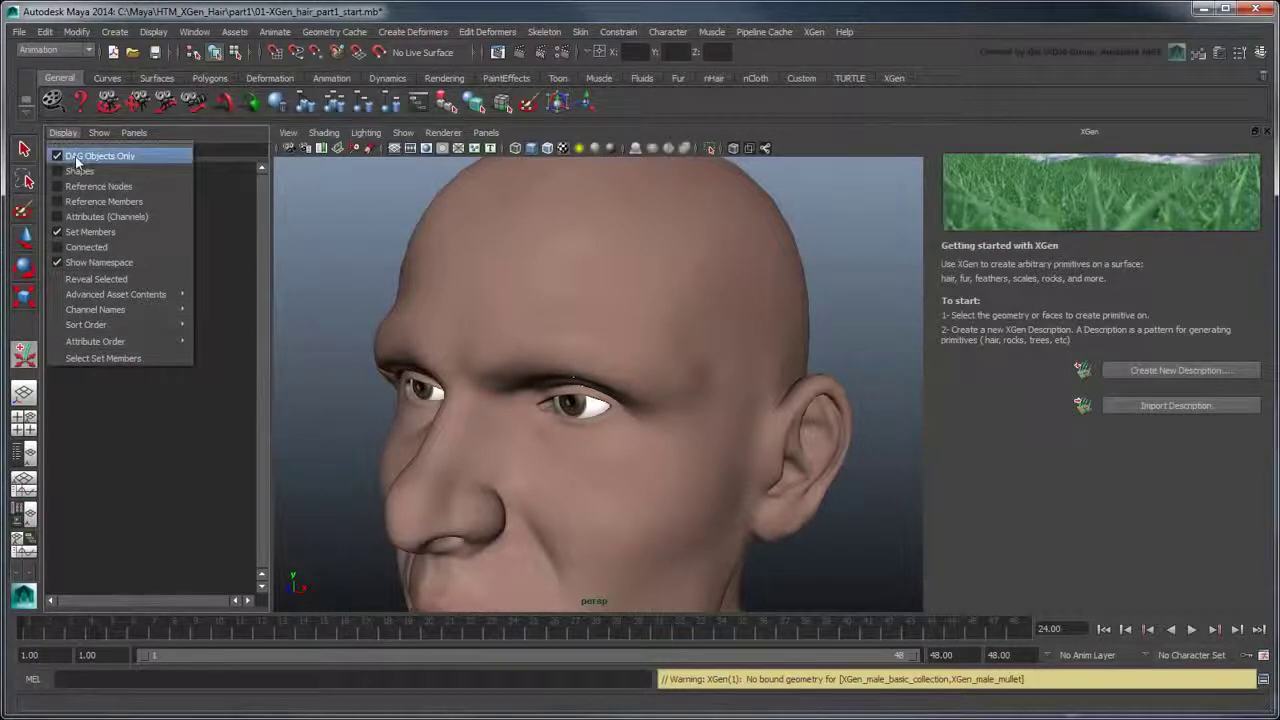
click(86, 156)
drag(263, 318, 263, 426)
Delete the leftover xgen_hair_phong, xgmr:xgen_geo1 and xgen_hair_phen nodes
click(113, 251)
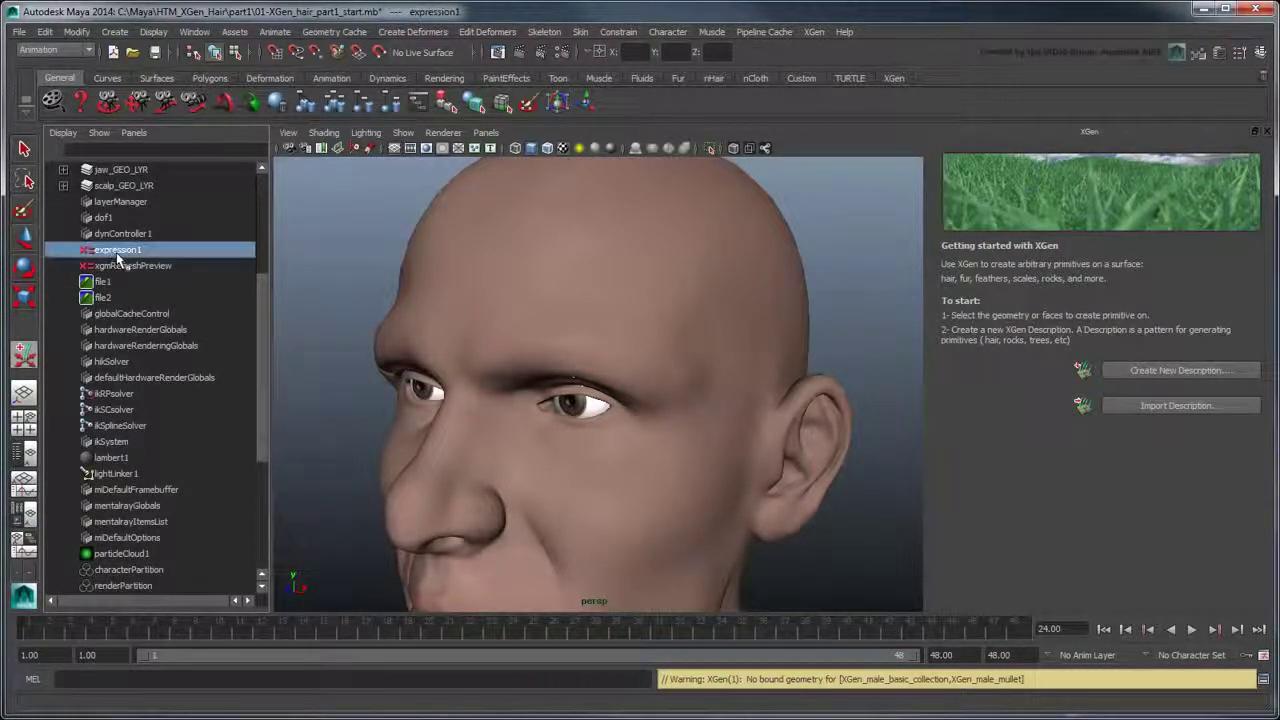
shift+click(184, 268)
scroll(184, 276, down, 5)
click(157, 363)
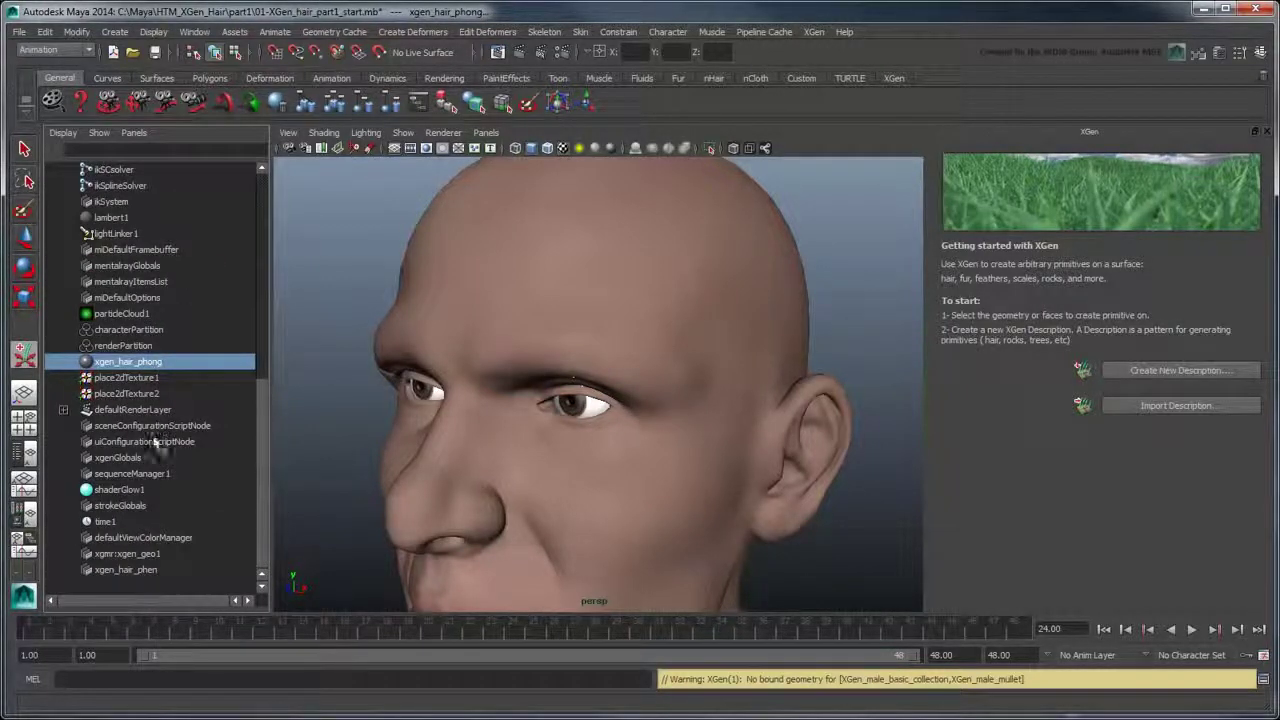
ctrl+click(150, 555)
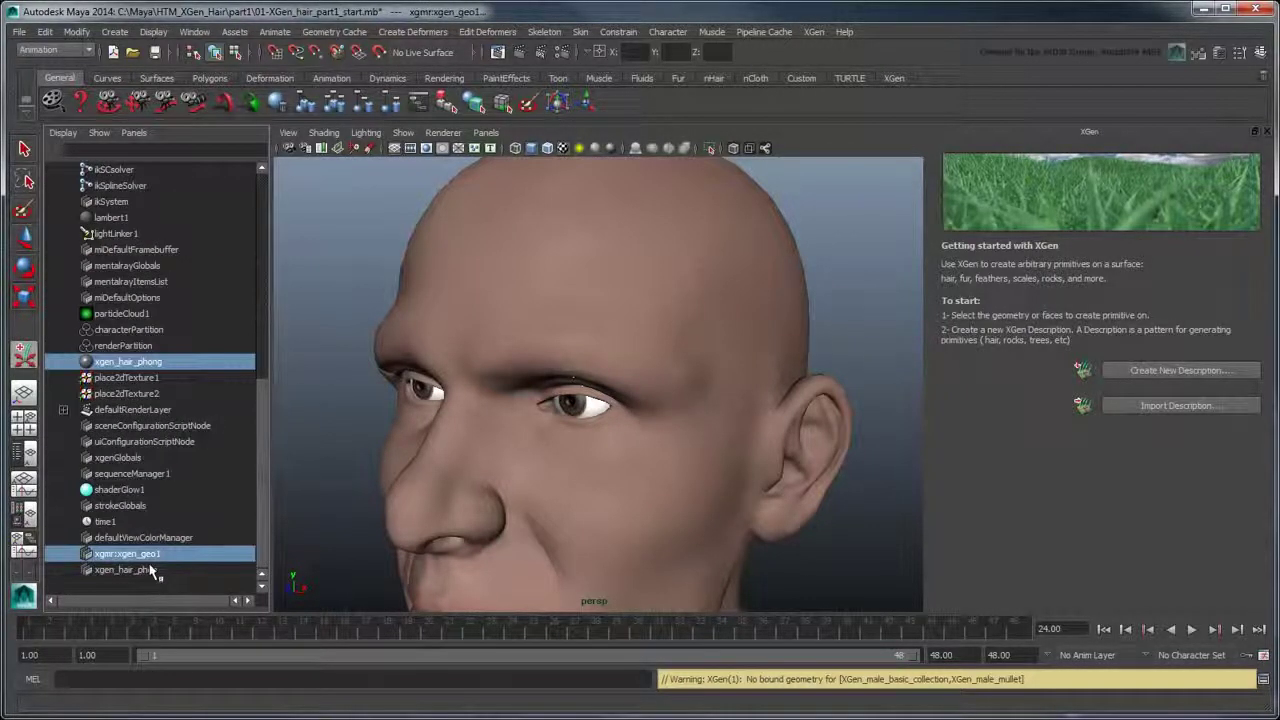
ctrl+click(150, 569)
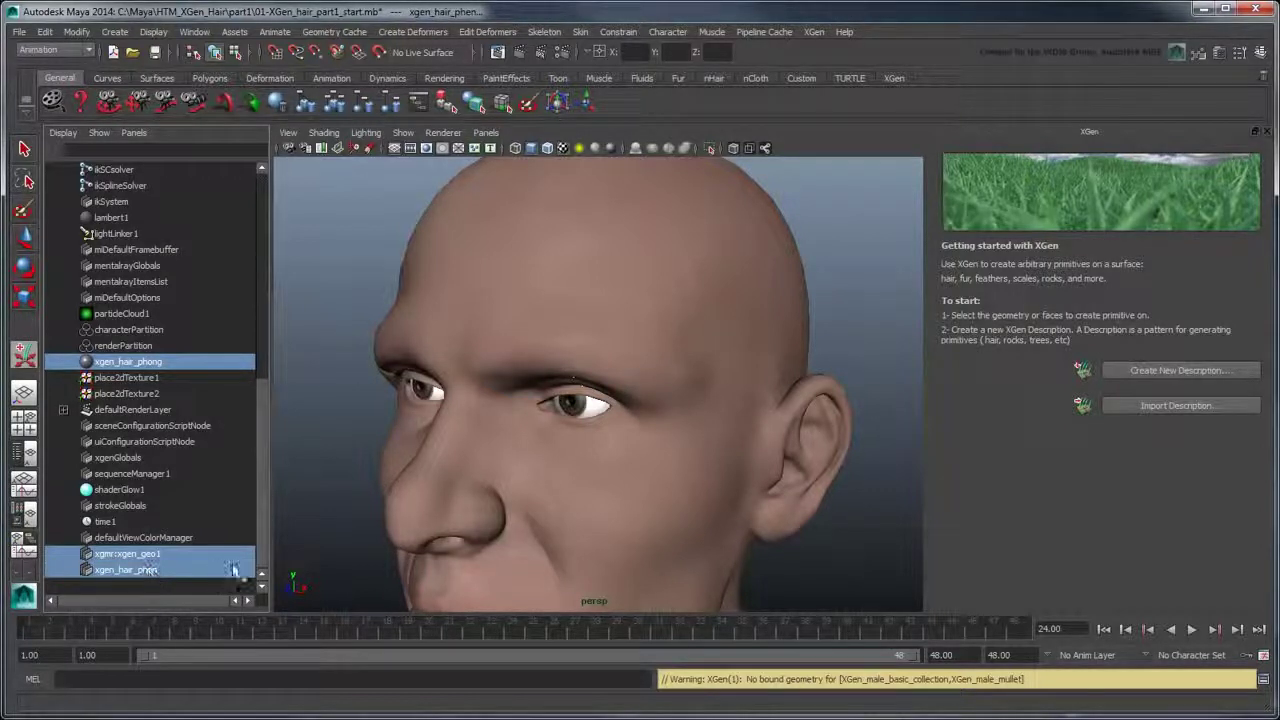
key(Delete)
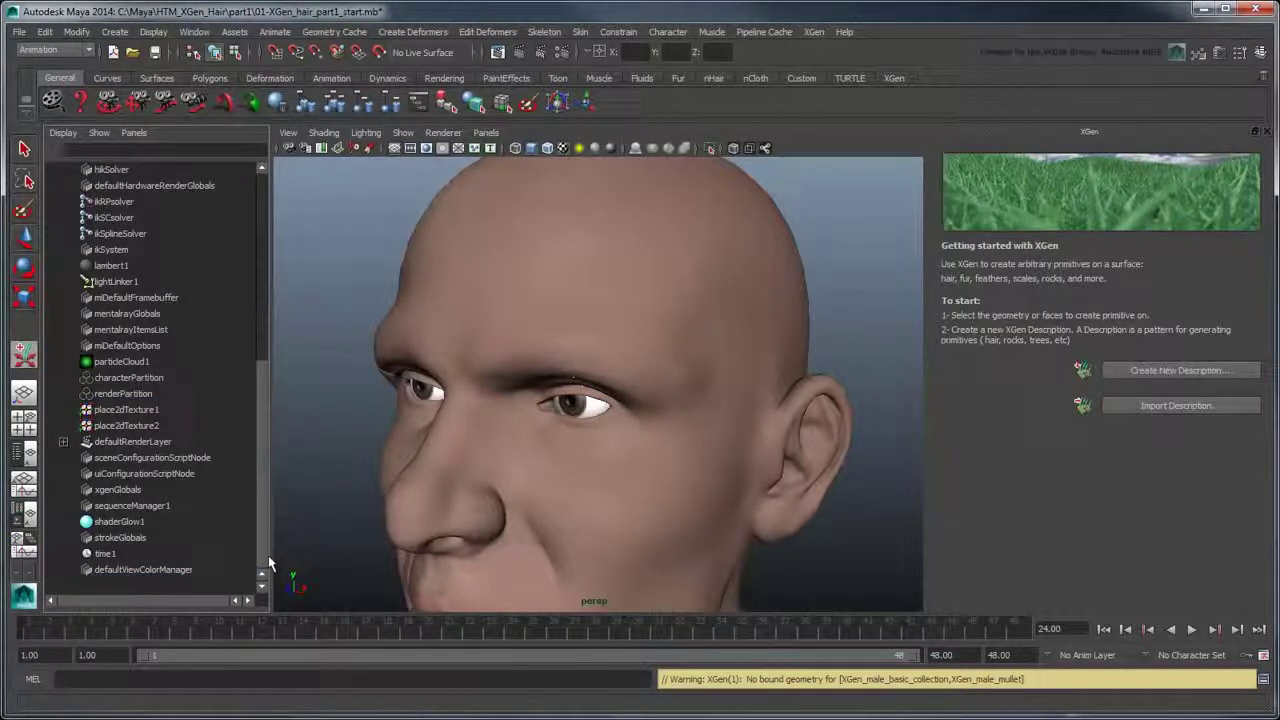
Switch the Outliner back to DAG Objects Only
scroll(180, 450, up, 10)
click(62, 132)
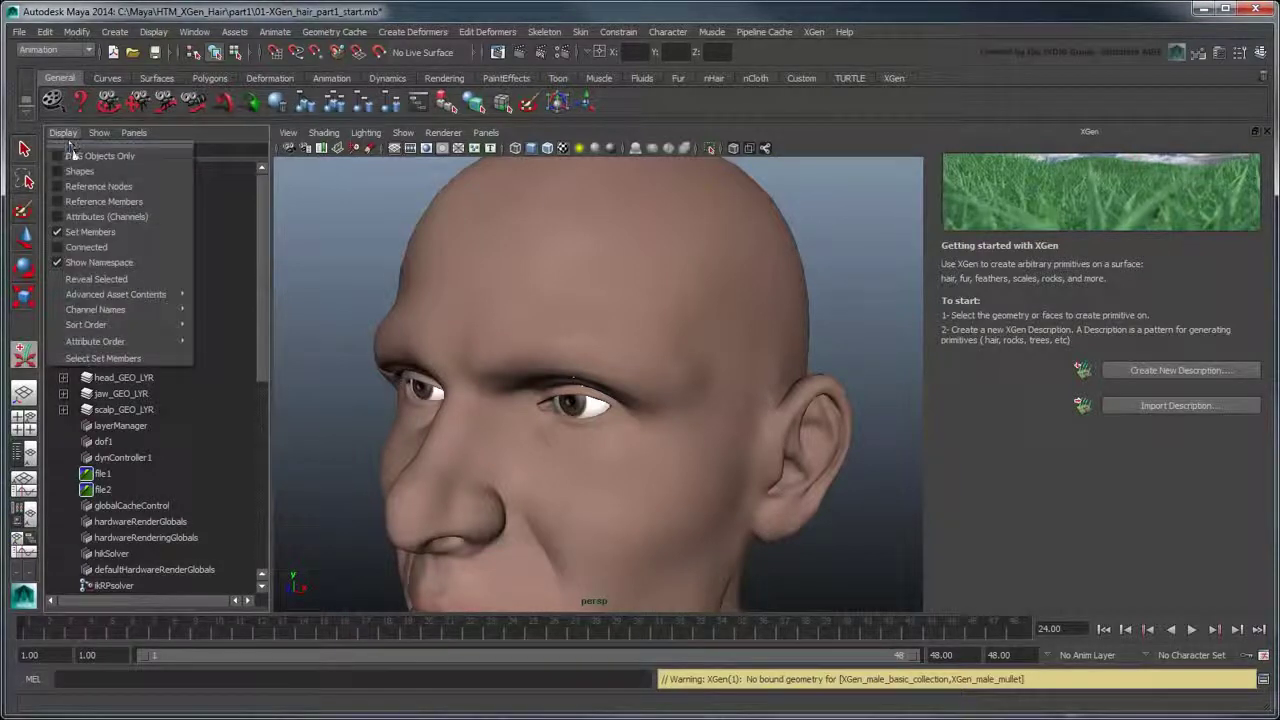
click(76, 156)
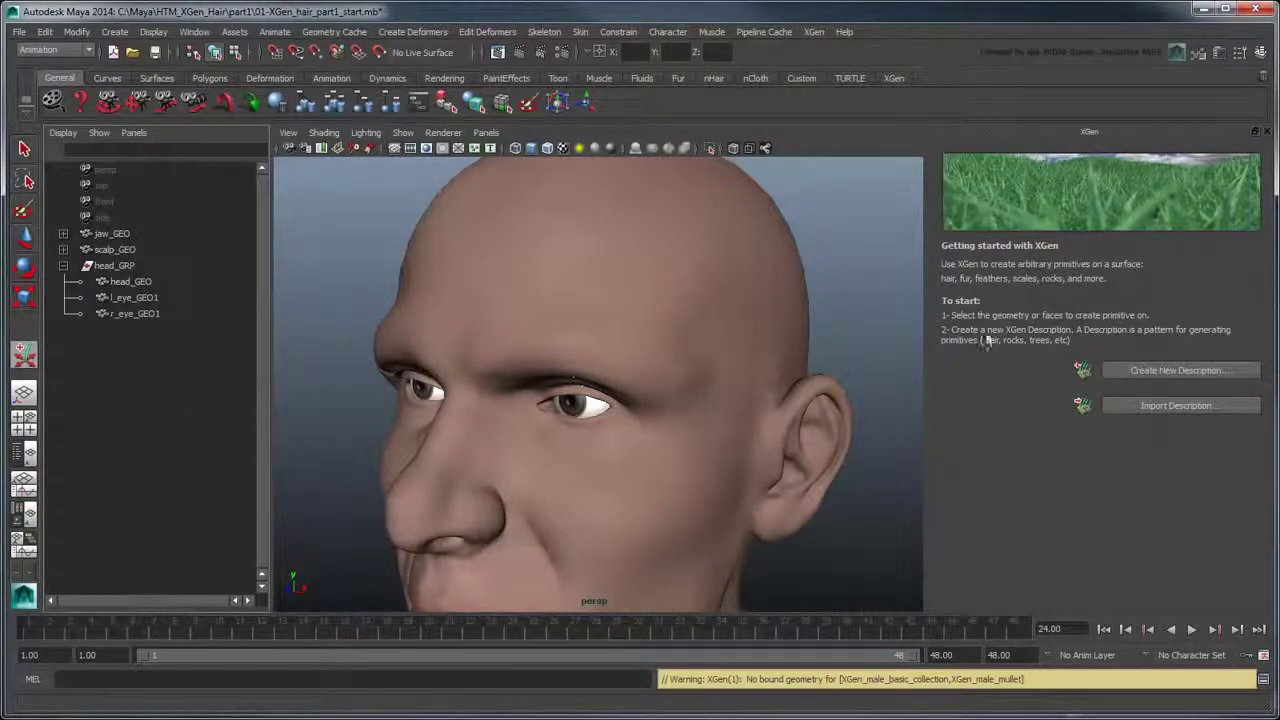
Make scalp_GEO_LYR visible in the Layer Editor and expand scalp_GEO in the Outliner
click(1264, 55)
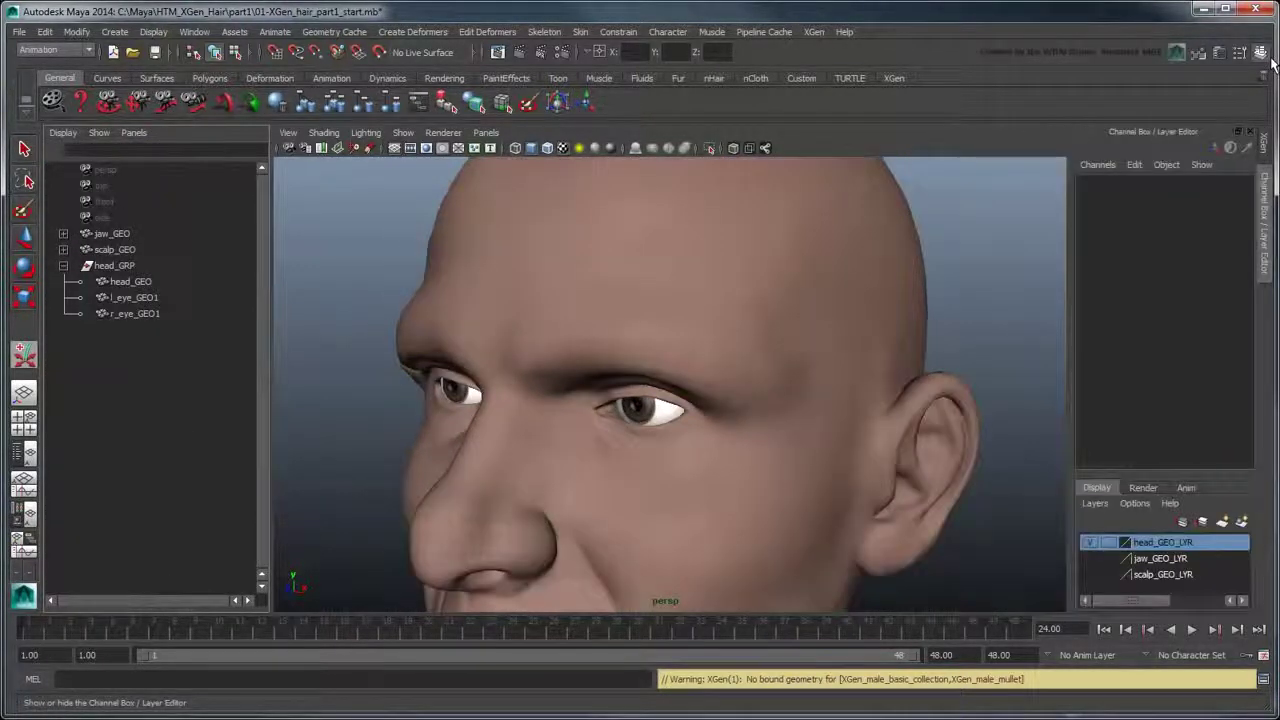
click(1091, 575)
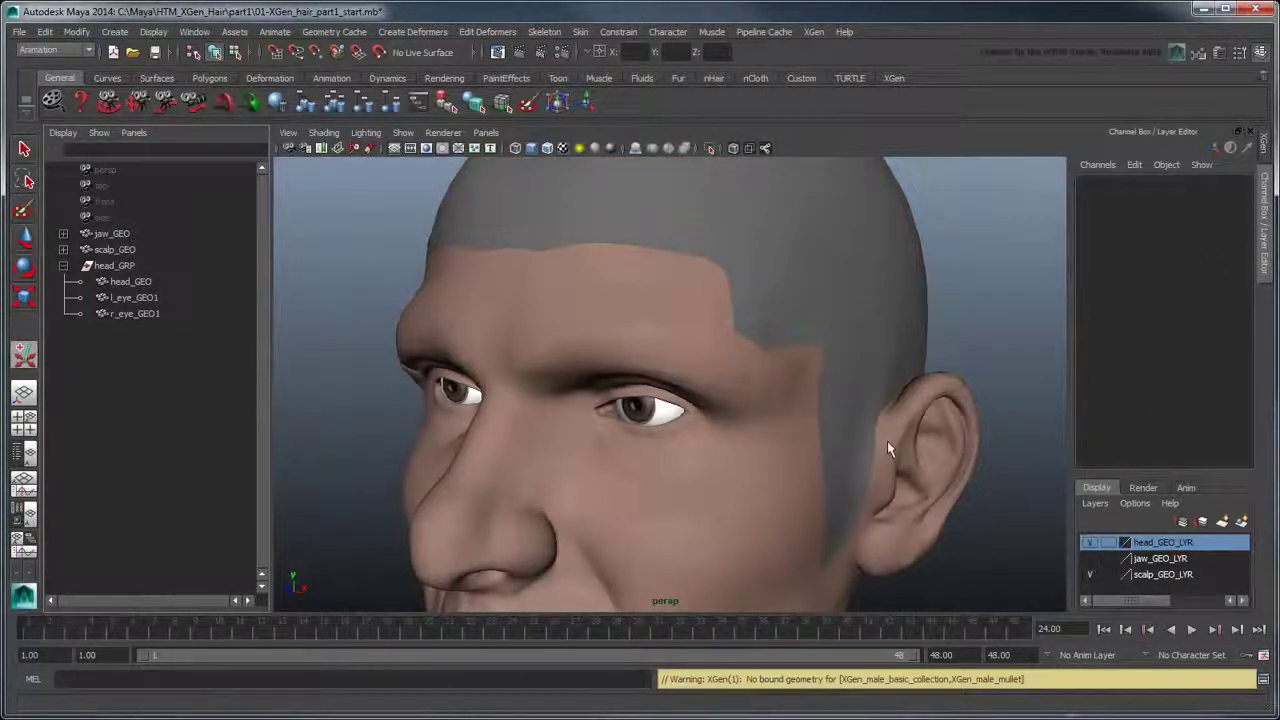
alt+right_drag(887, 445, 946, 409)
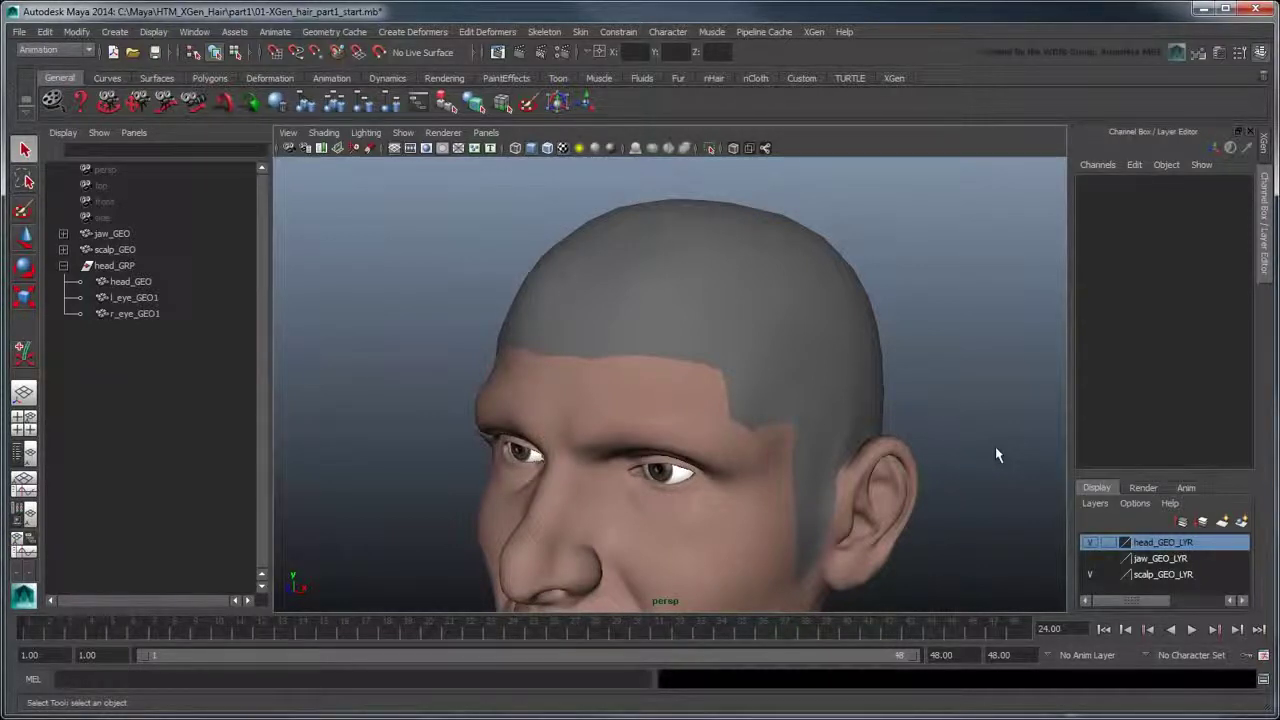
click(64, 250)
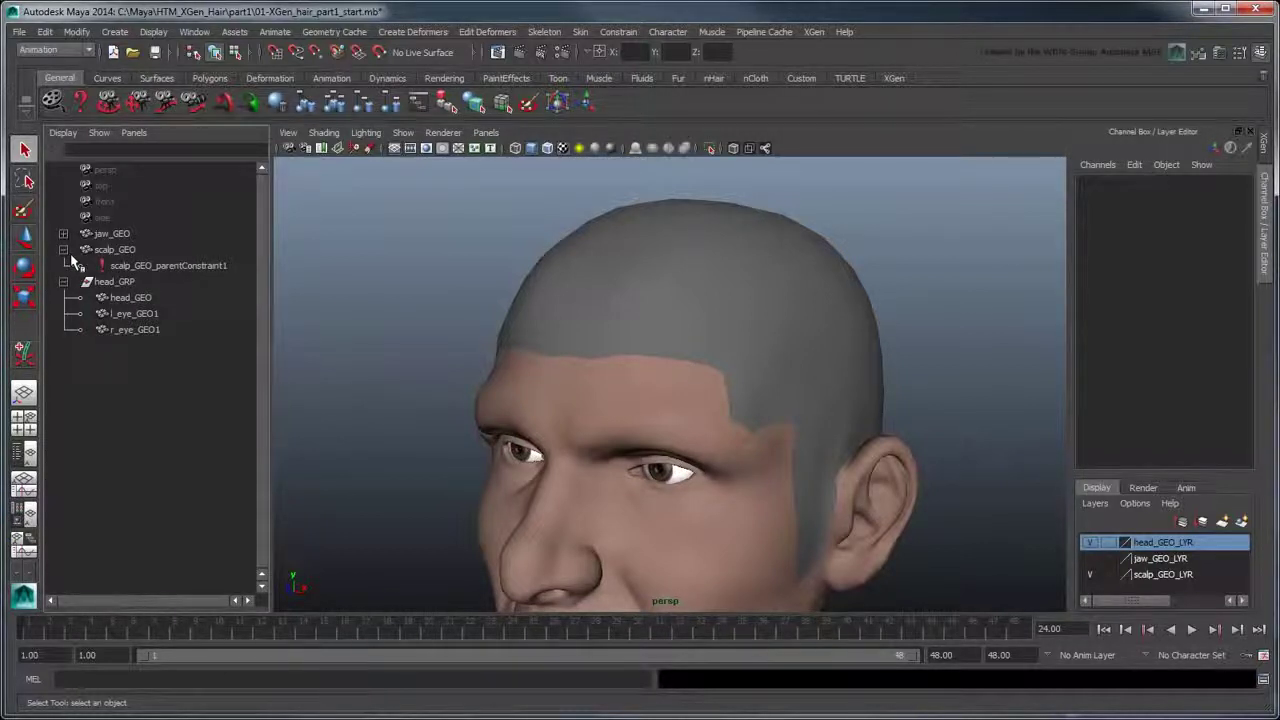
Select scalp_GEO and start a new XGen description
click(65, 250)
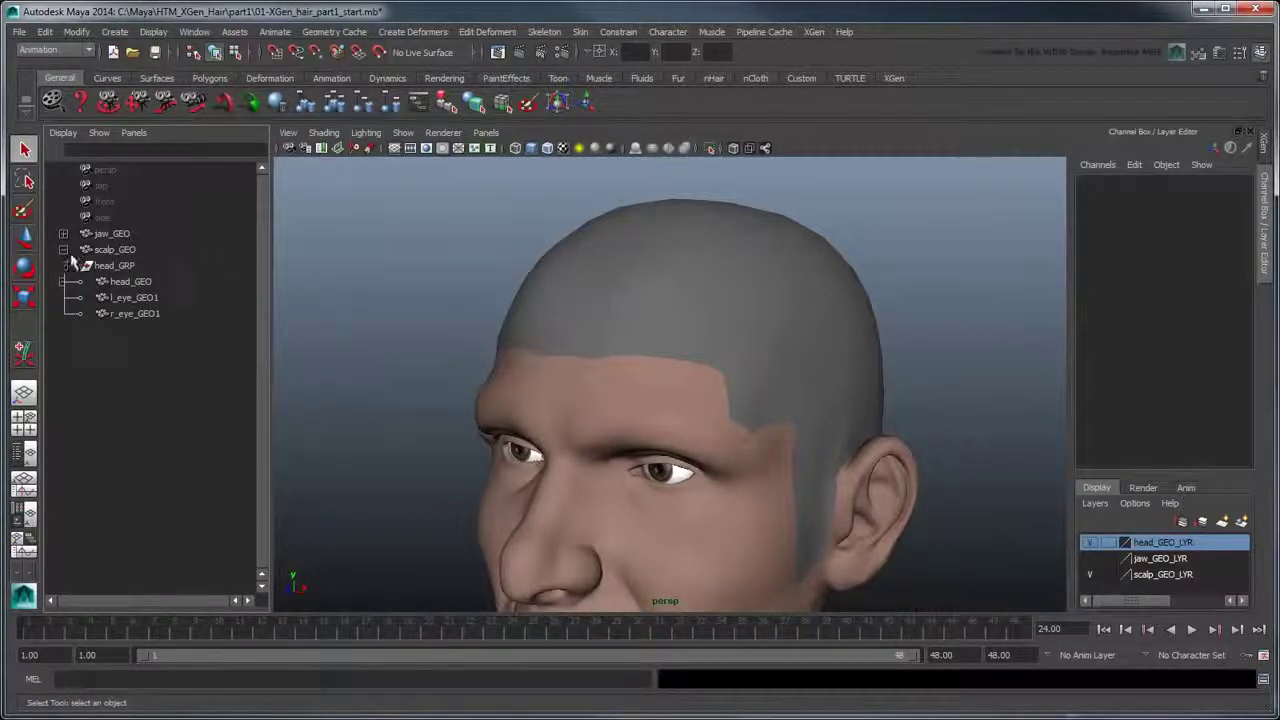
click(838, 374)
click(1266, 152)
click(1143, 370)
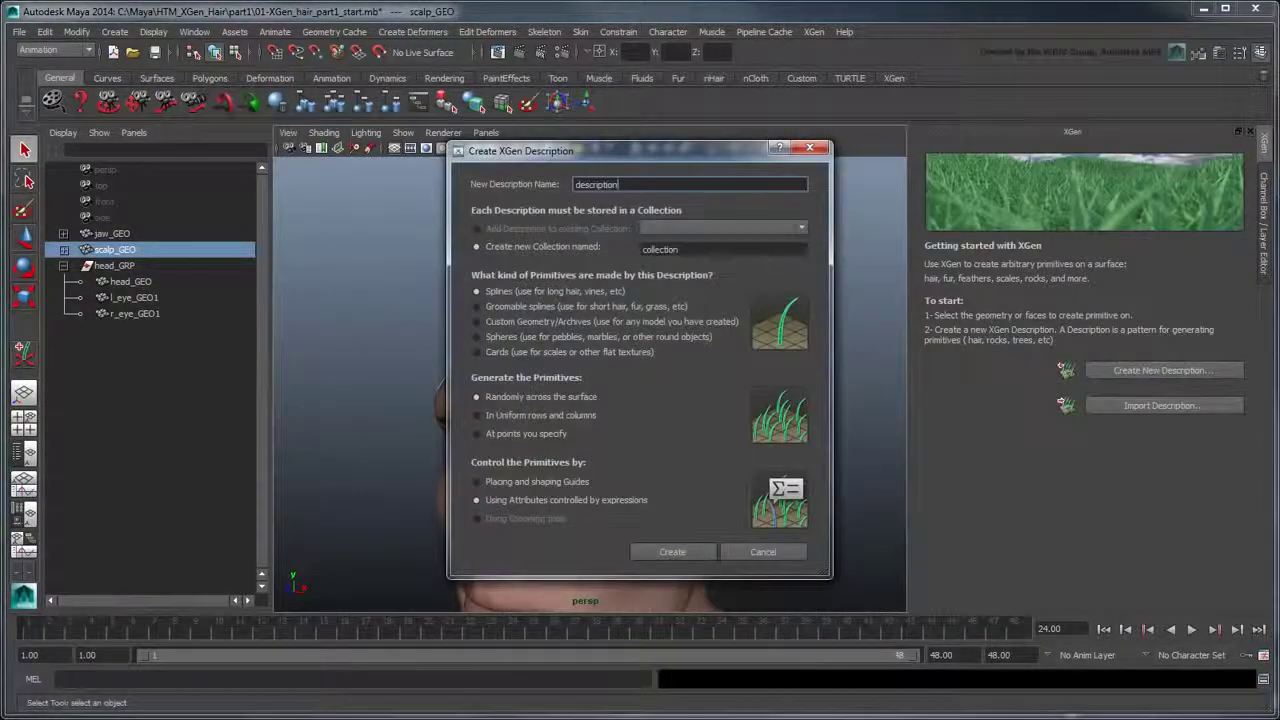
Create guide-controlled XGen_male_basic in XGen_male_basic_collection, accepting the rename prompts
text(XGen_male_basic)
key(Tab)
text(XGen_male_basic_collection)
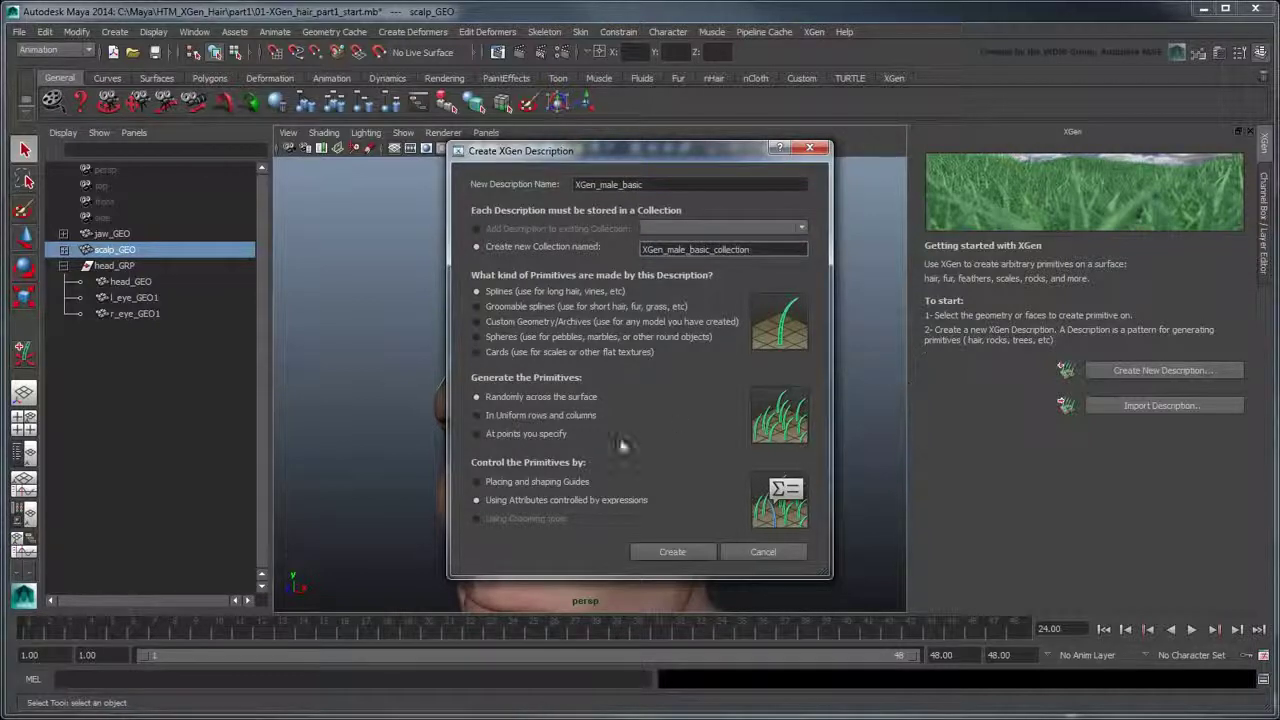
click(530, 481)
click(665, 553)
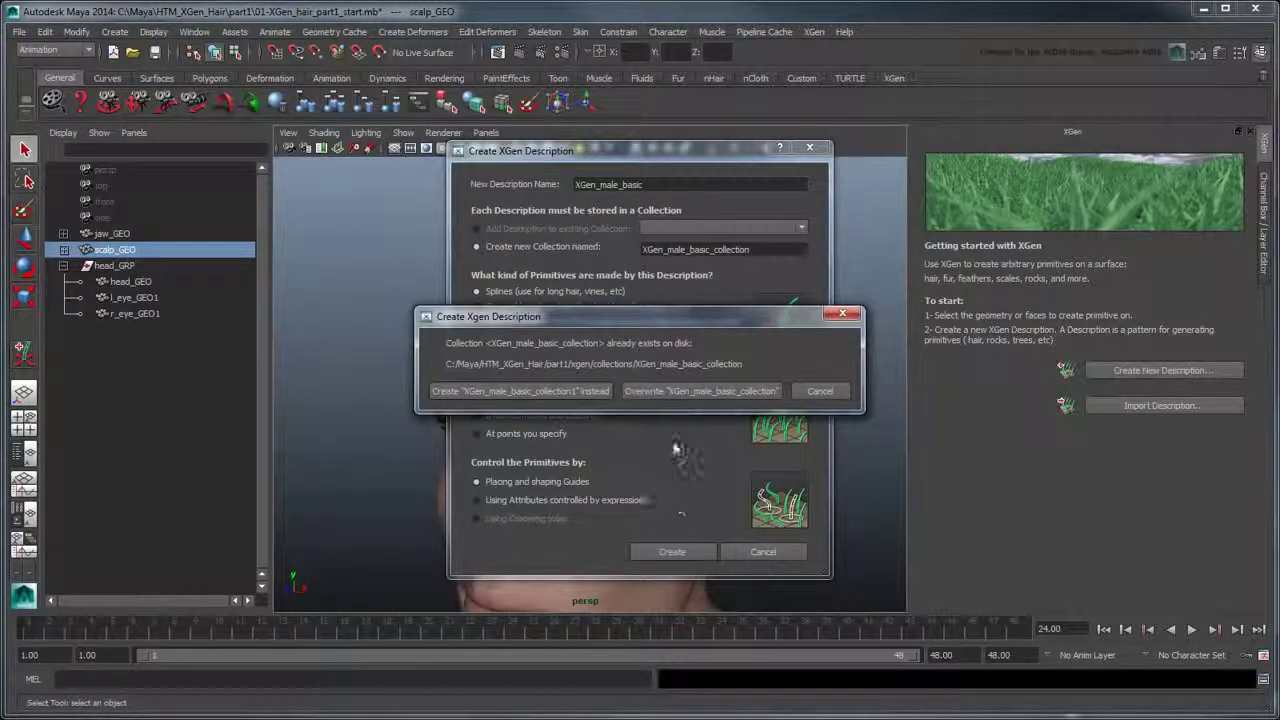
click(666, 392)
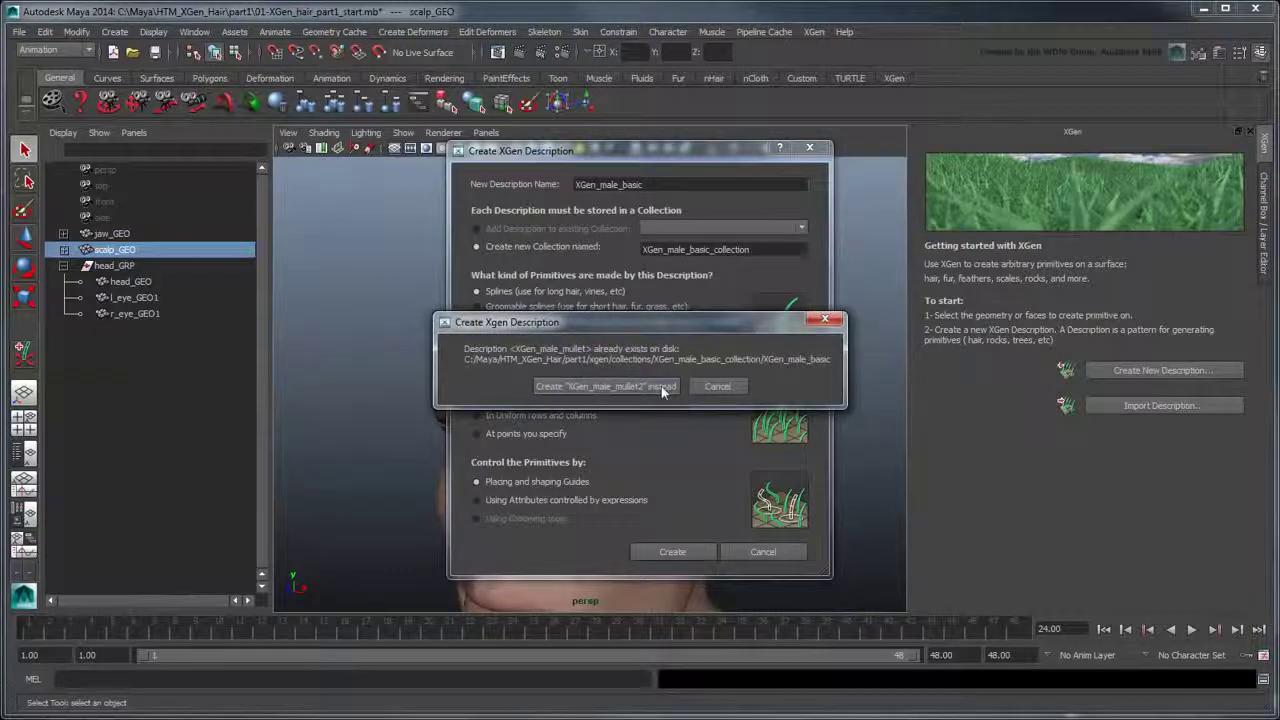
click(661, 386)
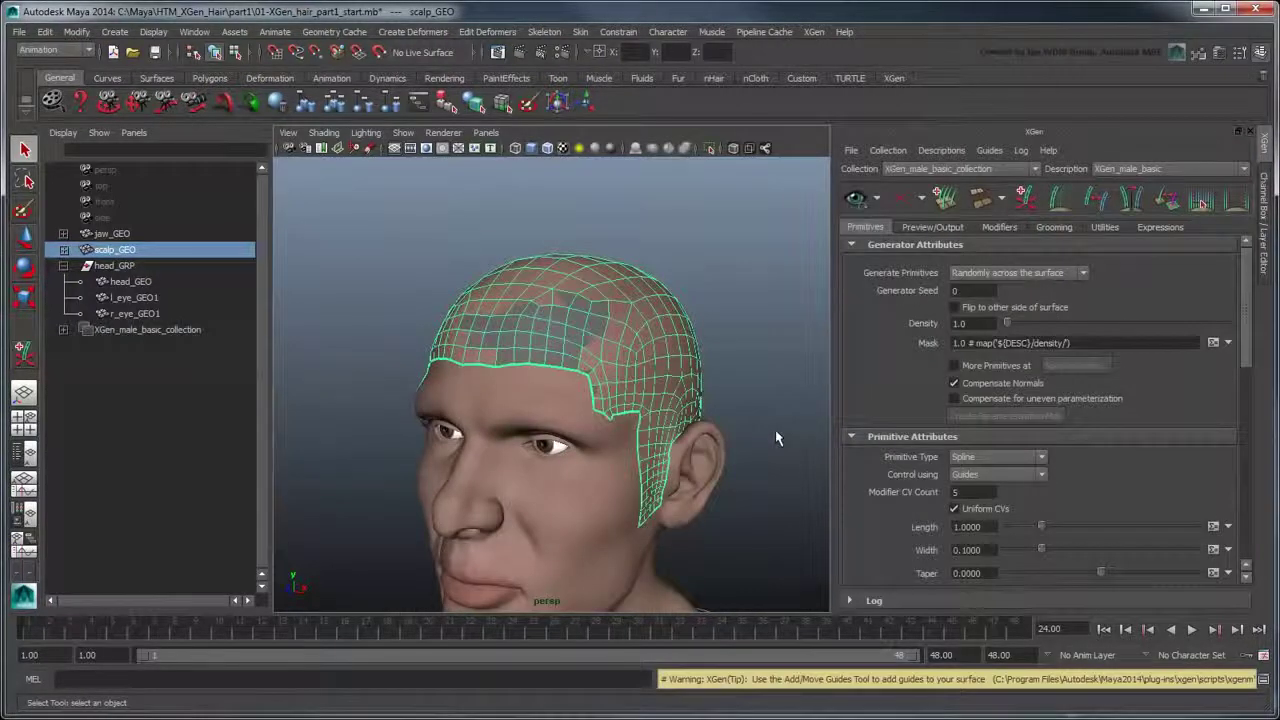
Set head_GEO_LYR to reference display in the Layer Editor
click(1274, 232)
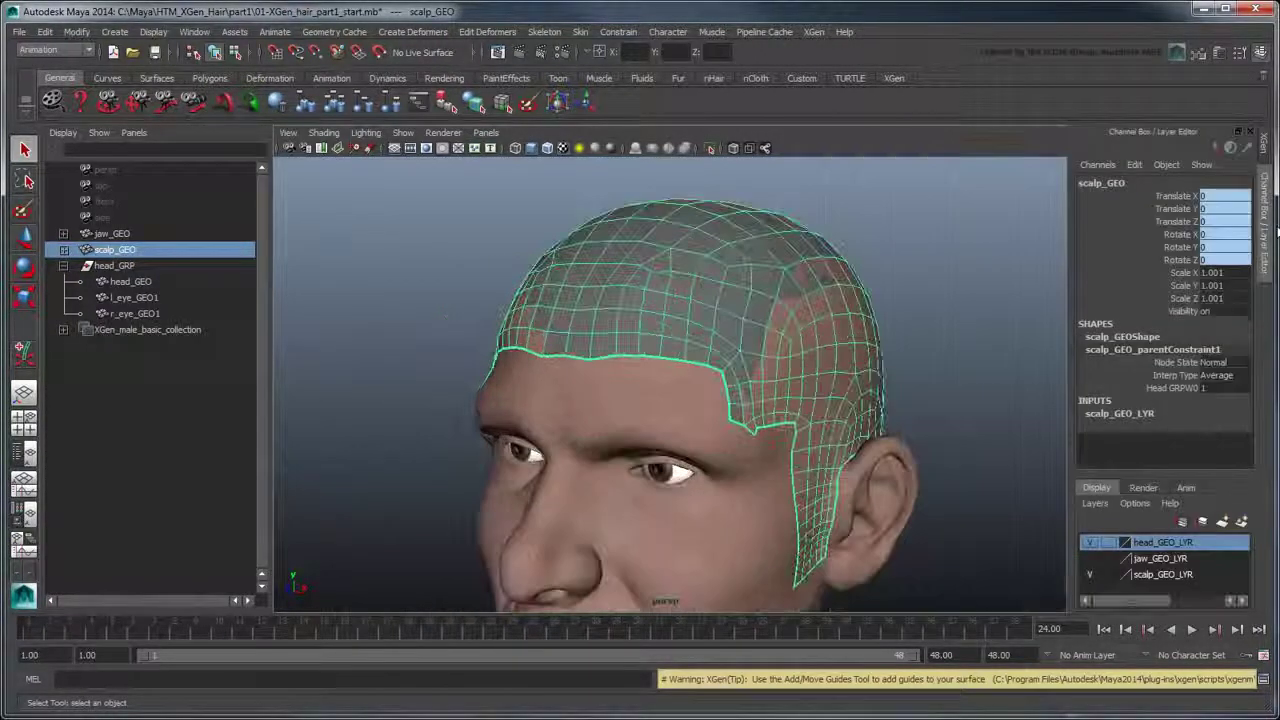
click(1107, 574)
click(1107, 574)
click(1107, 542)
click(1107, 542)
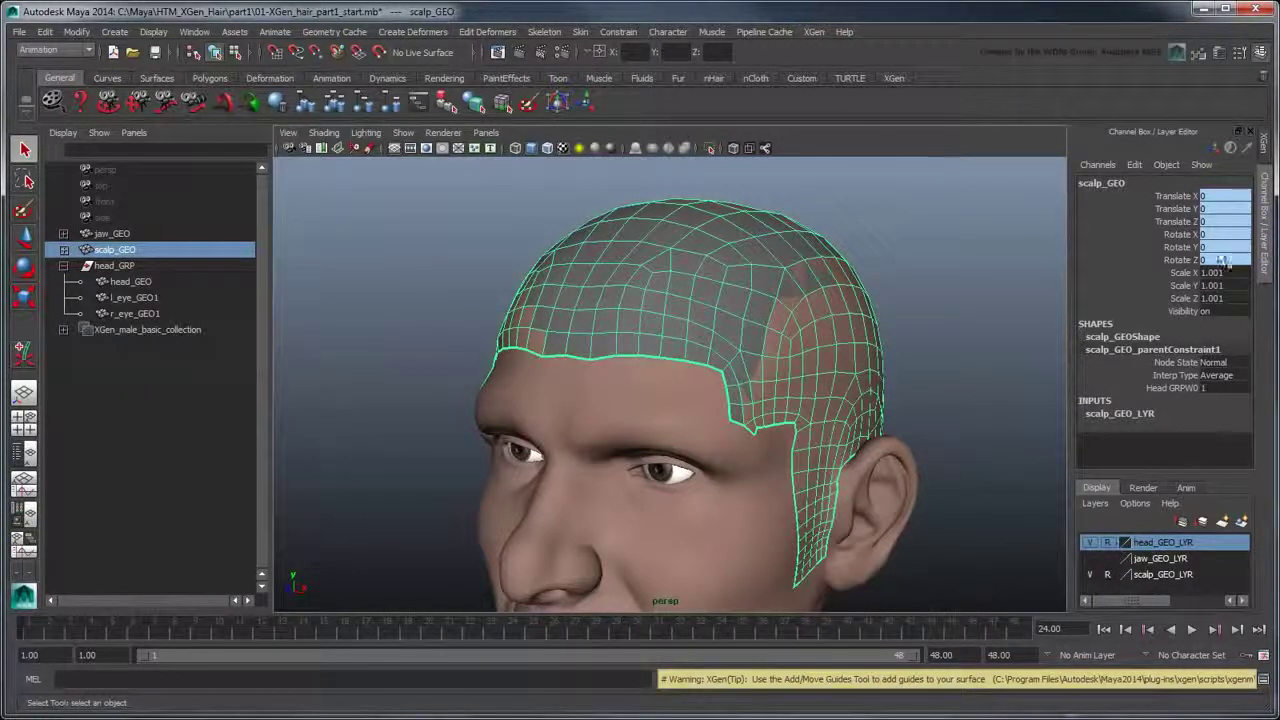
Add four guides across the back of the scalp
click(1265, 148)
alt+drag(655, 360, 480, 391)
click(594, 409)
click(633, 348)
click(560, 268)
click(552, 300)
Add two more scalp guides and preview the sparse spline hair up close
alt+drag(552, 300, 650, 327)
click(463, 297)
click(543, 342)
alt+drag(555, 348, 531, 349)
alt+drag(586, 430, 760, 420)
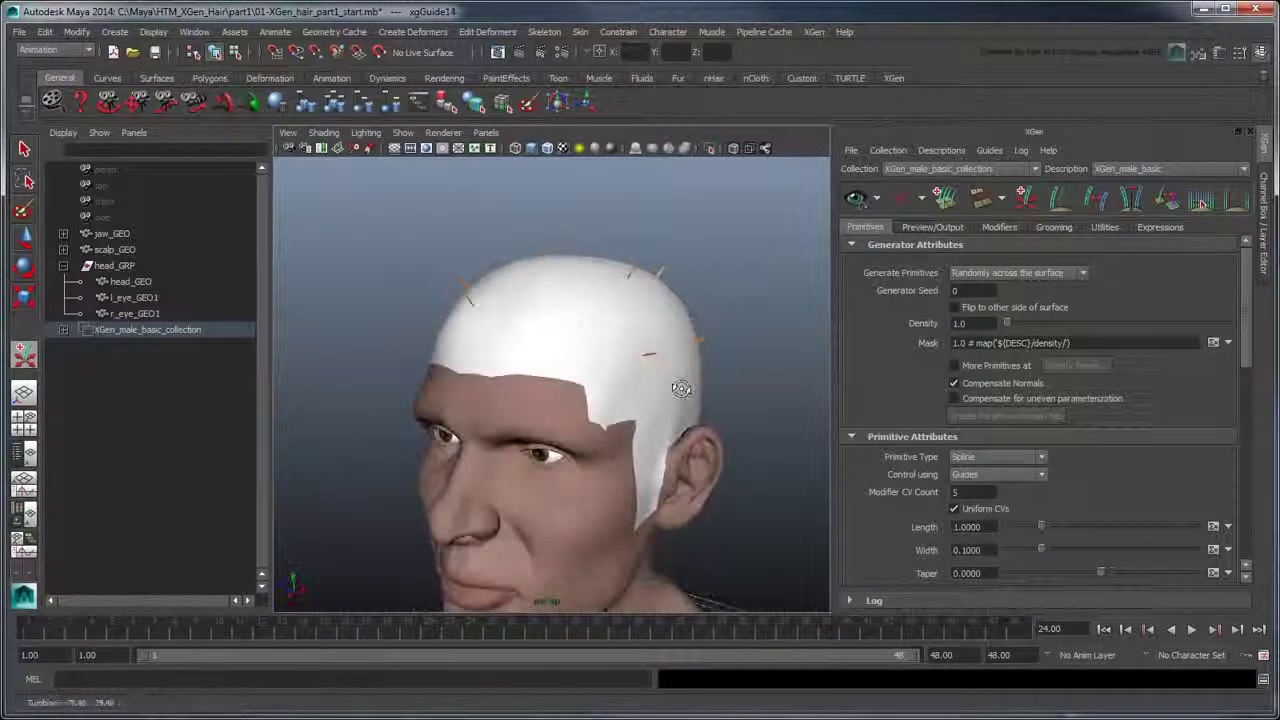
click(855, 197)
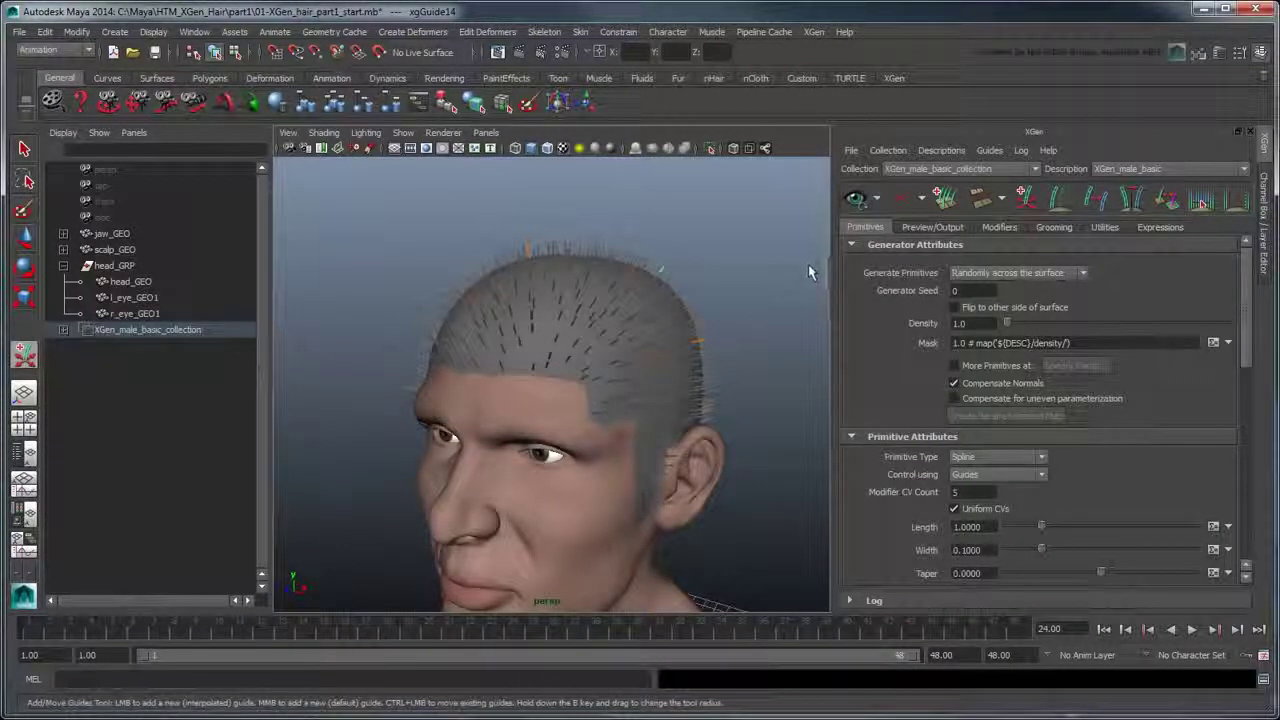
alt+right_drag(807, 264, 729, 371)
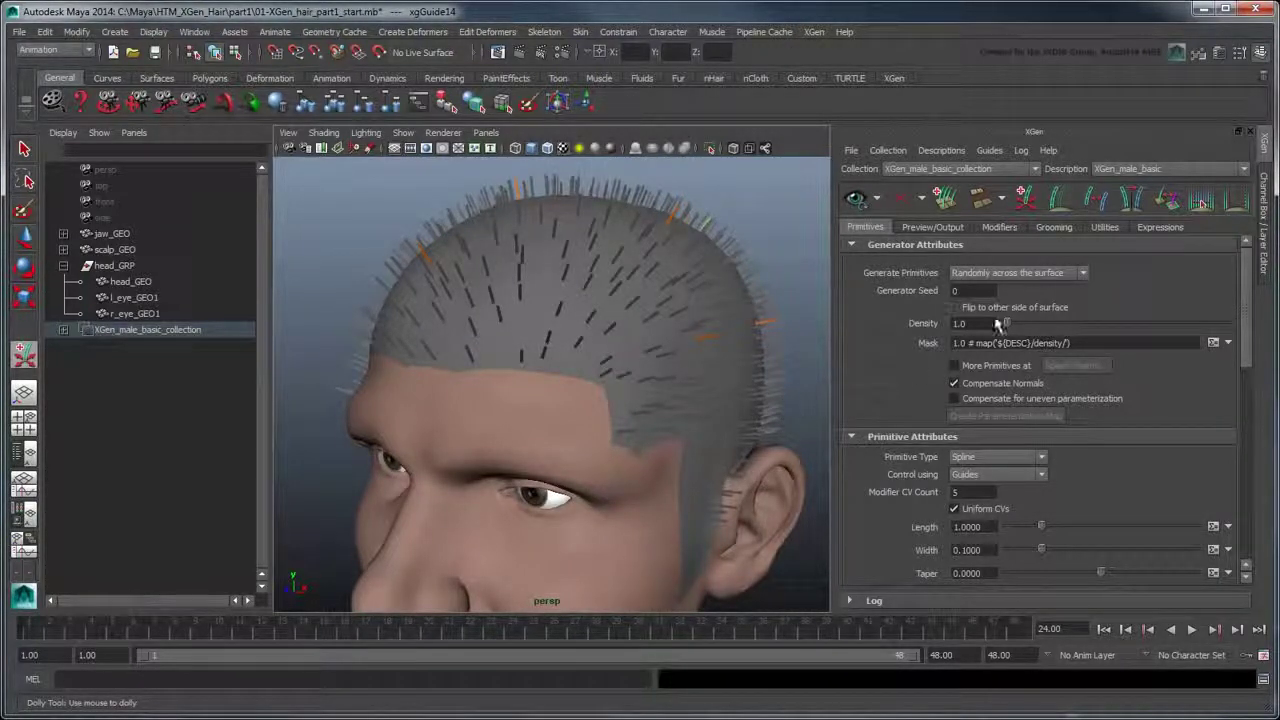
Set the XGen Density to 30 and view the thickened scalp hair from the front
double_click(965, 323)
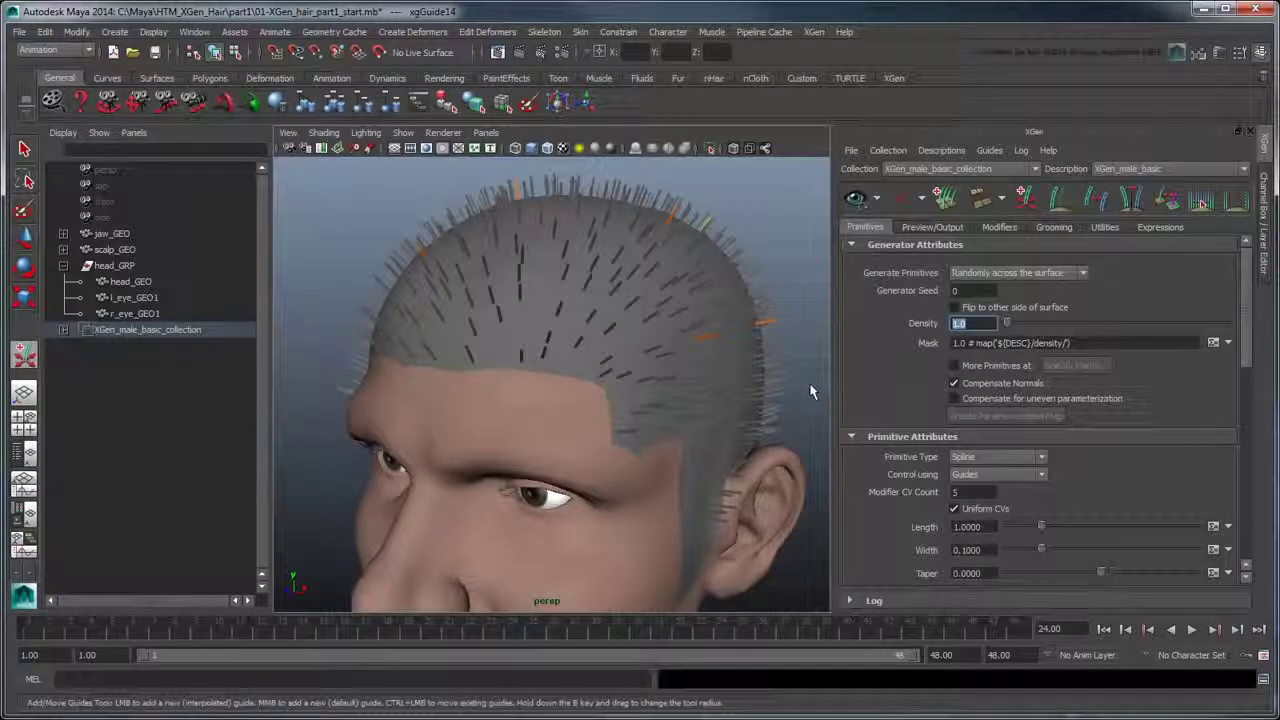
text(30)
key(Return)
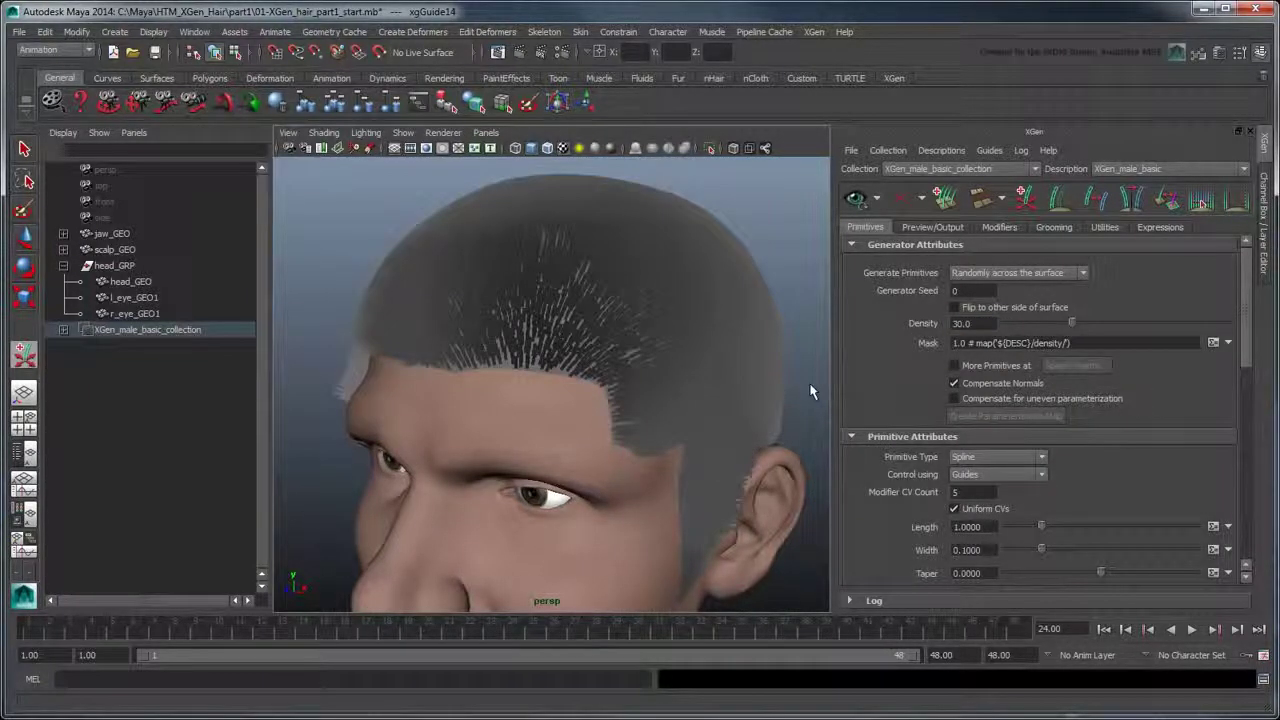
mouse_move(686, 434)
alt+mouse_down()
mouse_move(760, 423)
mouse_move(729, 443)
mouse_move(674, 441)
alt+mouse_up()
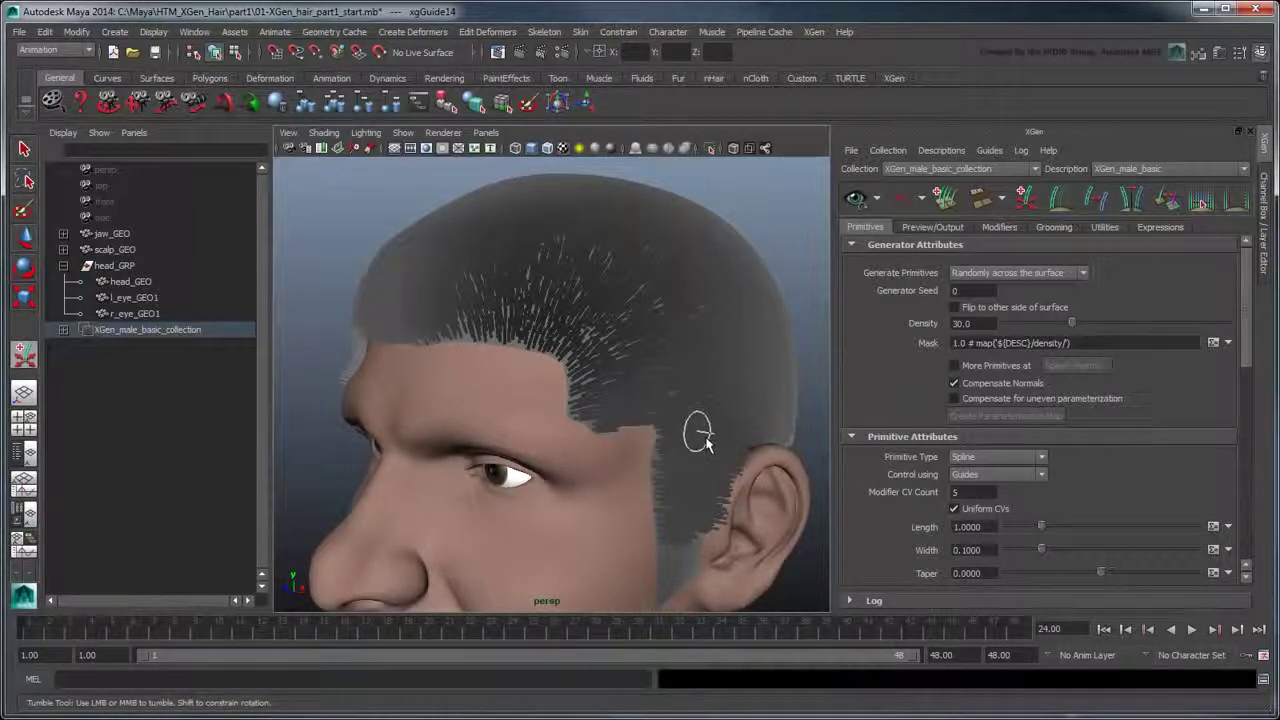
Clear the hair preview and put a scalp guide into control-point editing with the Move tool
click(900, 202)
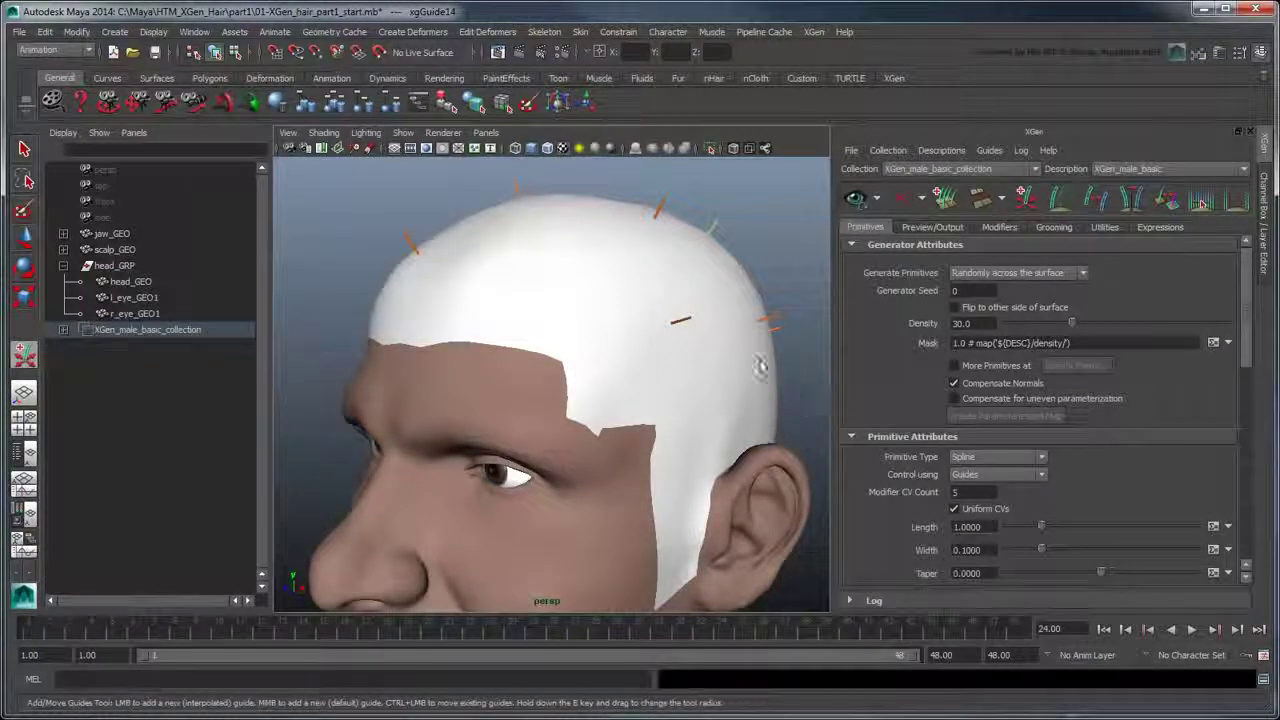
scroll(594, 429, up, 3)
key(q)
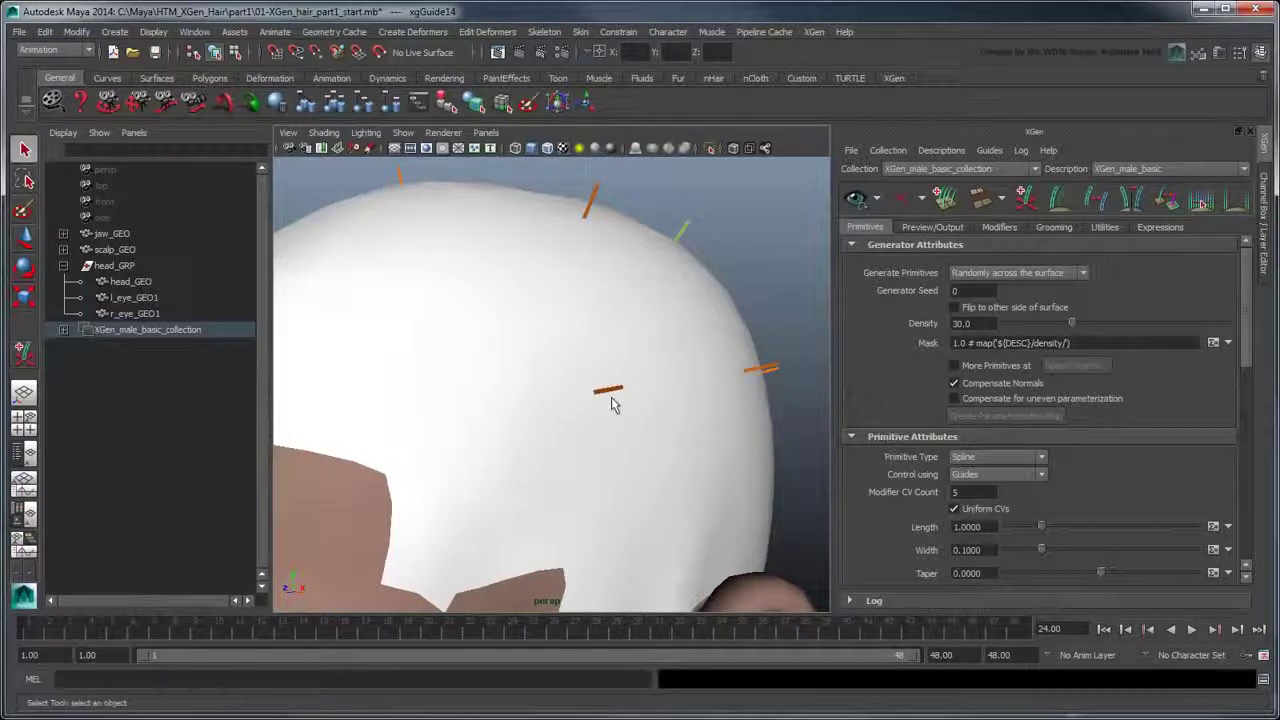
click(613, 403)
right_click(613, 403)
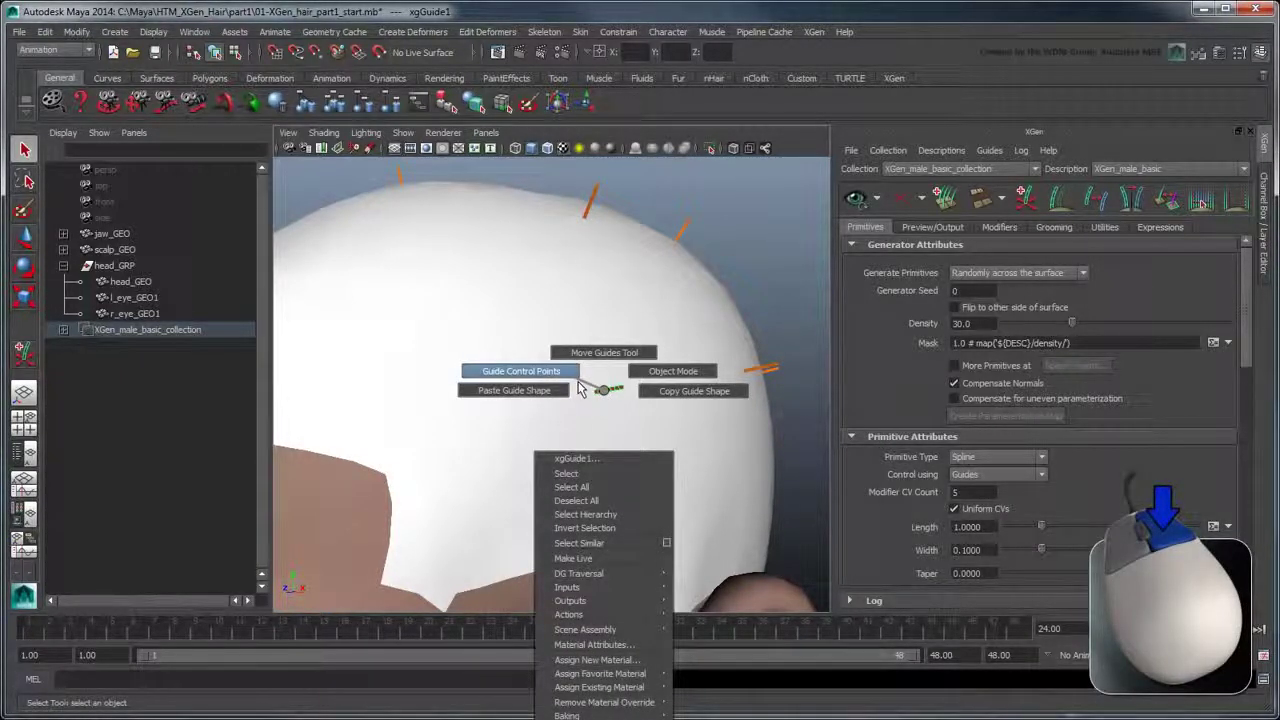
click(578, 384)
alt+drag(651, 451, 666, 477)
key(w)
Pull the guide's end point down toward the ear
click(618, 477)
click(600, 390)
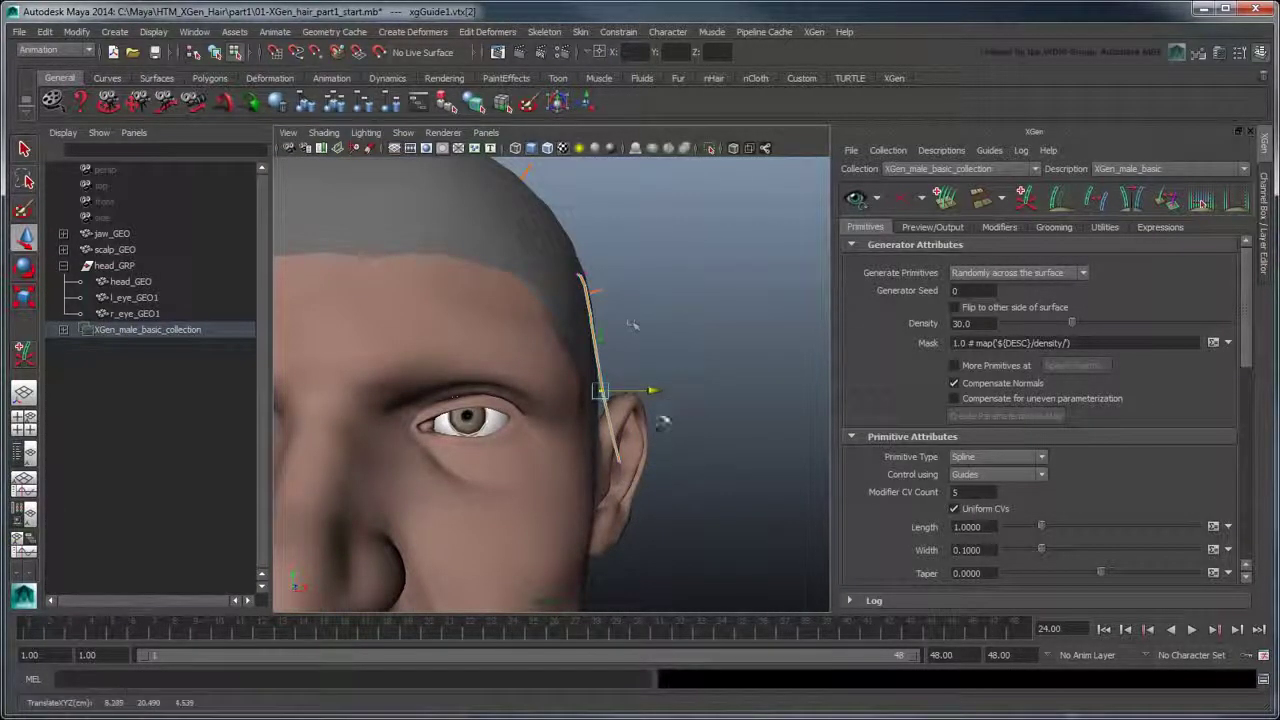
click(619, 463)
drag(648, 472, 648, 517)
click(704, 403)
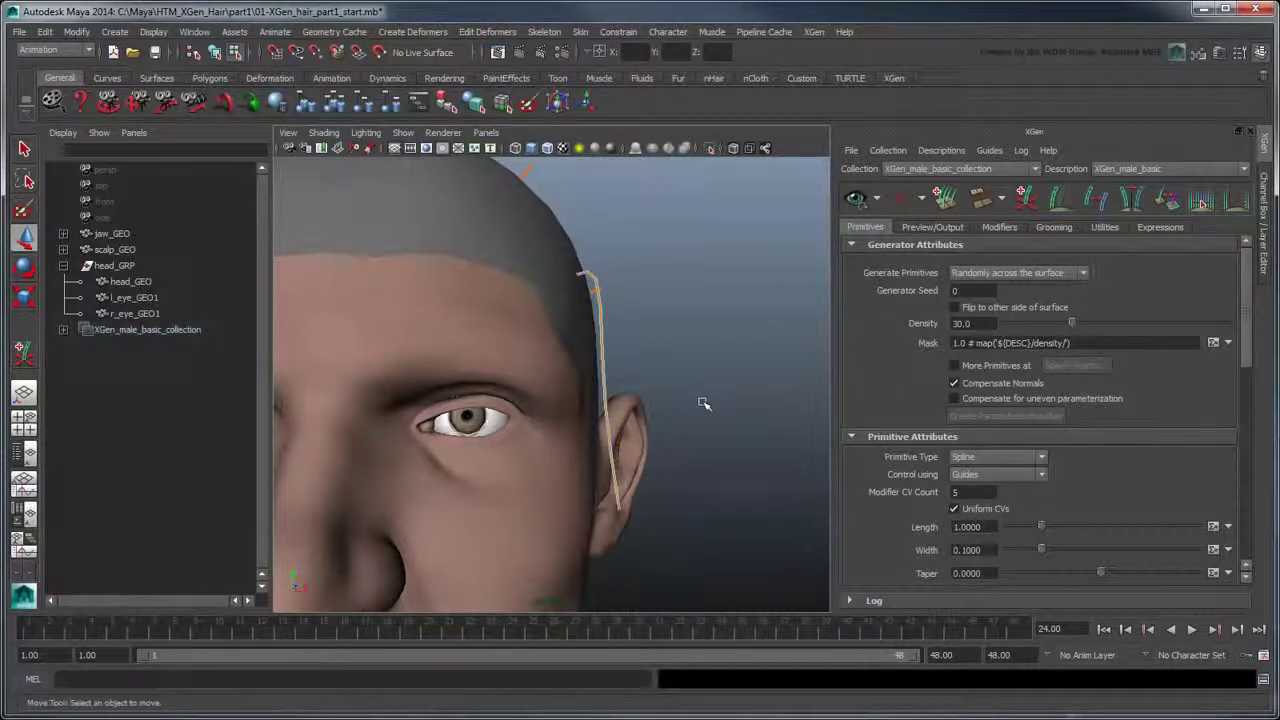
alt+drag(704, 403, 730, 434)
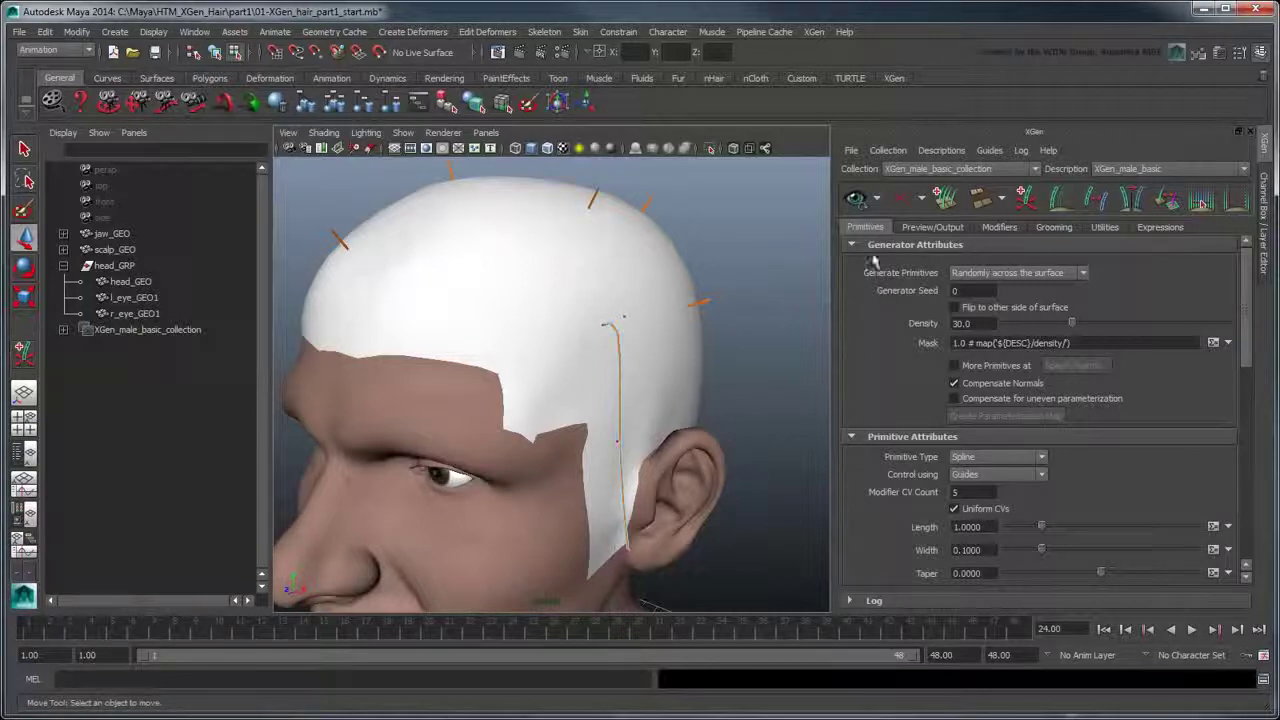
Regenerate the hair preview to check the reshaped guide, then clear it again
click(856, 197)
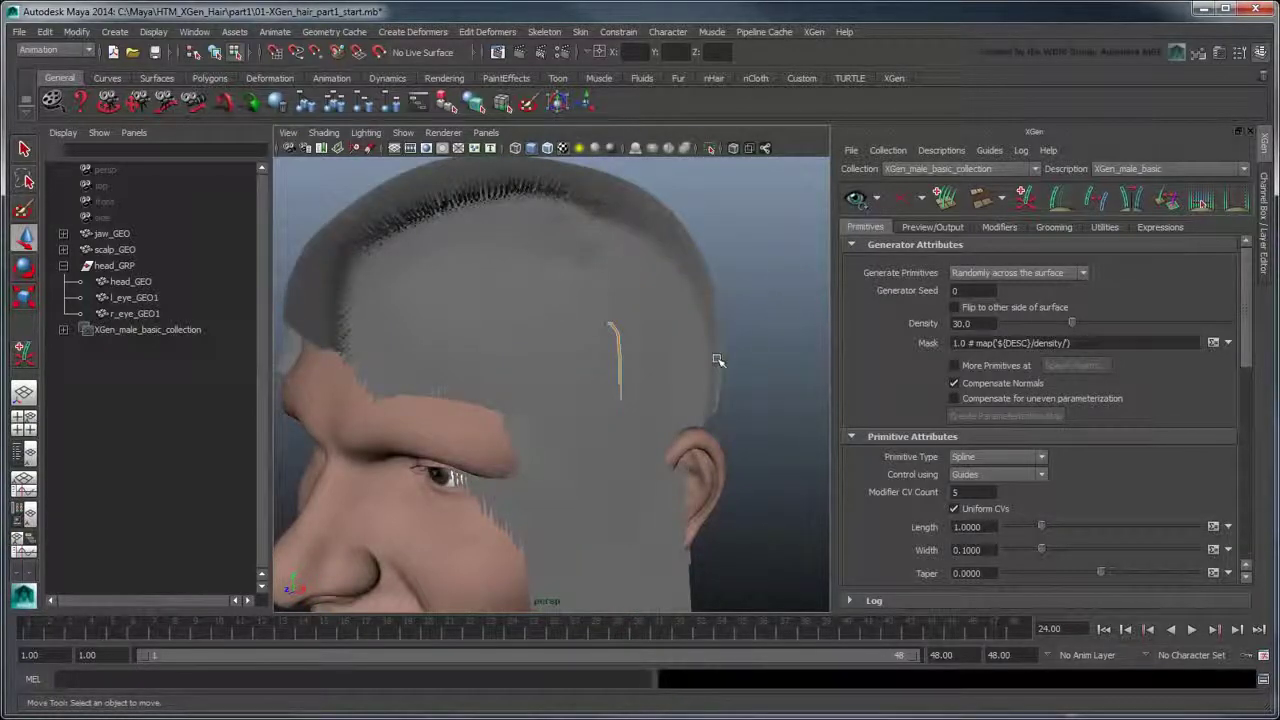
alt+drag(704, 414, 629, 394)
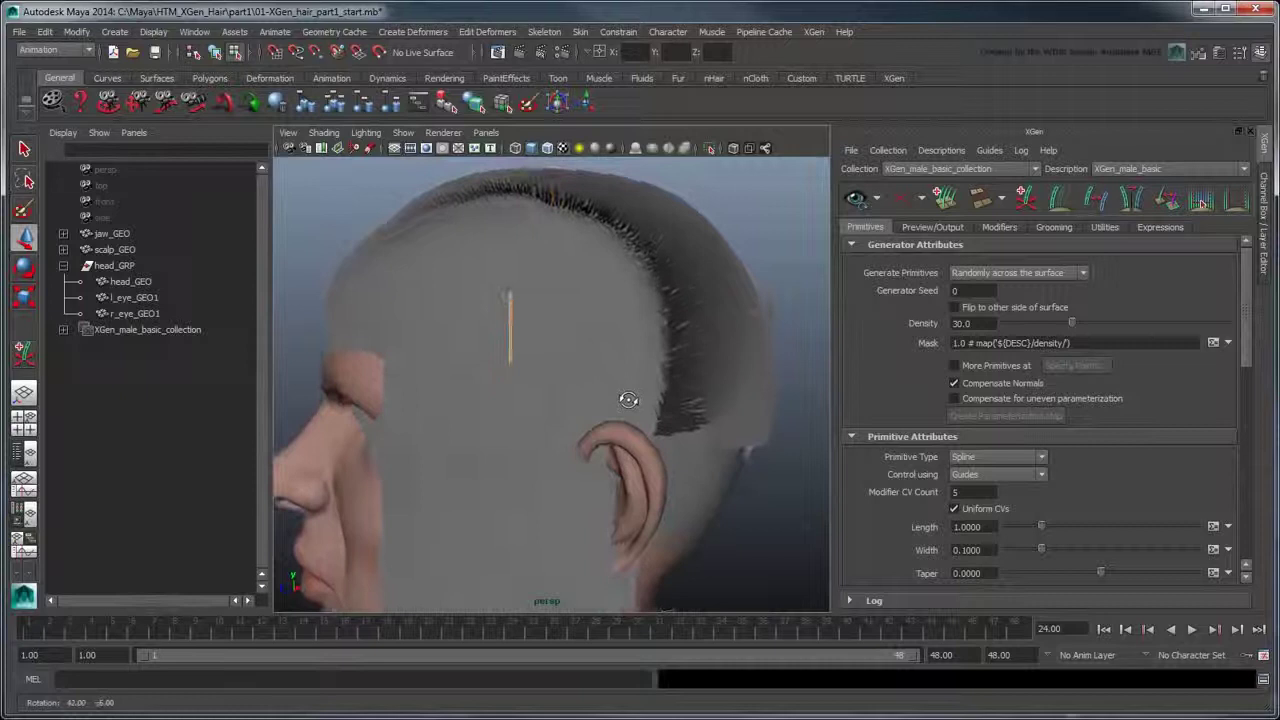
click(901, 197)
Bend the guide into an arc by moving its upper and lower points across the head
alt+drag(712, 326, 620, 590)
click(590, 350)
click(553, 339)
alt+drag(598, 372, 450, 380)
click(428, 352)
click(428, 290)
drag(428, 290, 766, 300)
Start reshaping a second guide by shifting its points to the left
click(722, 492)
drag(787, 503, 771, 506)
click(730, 495)
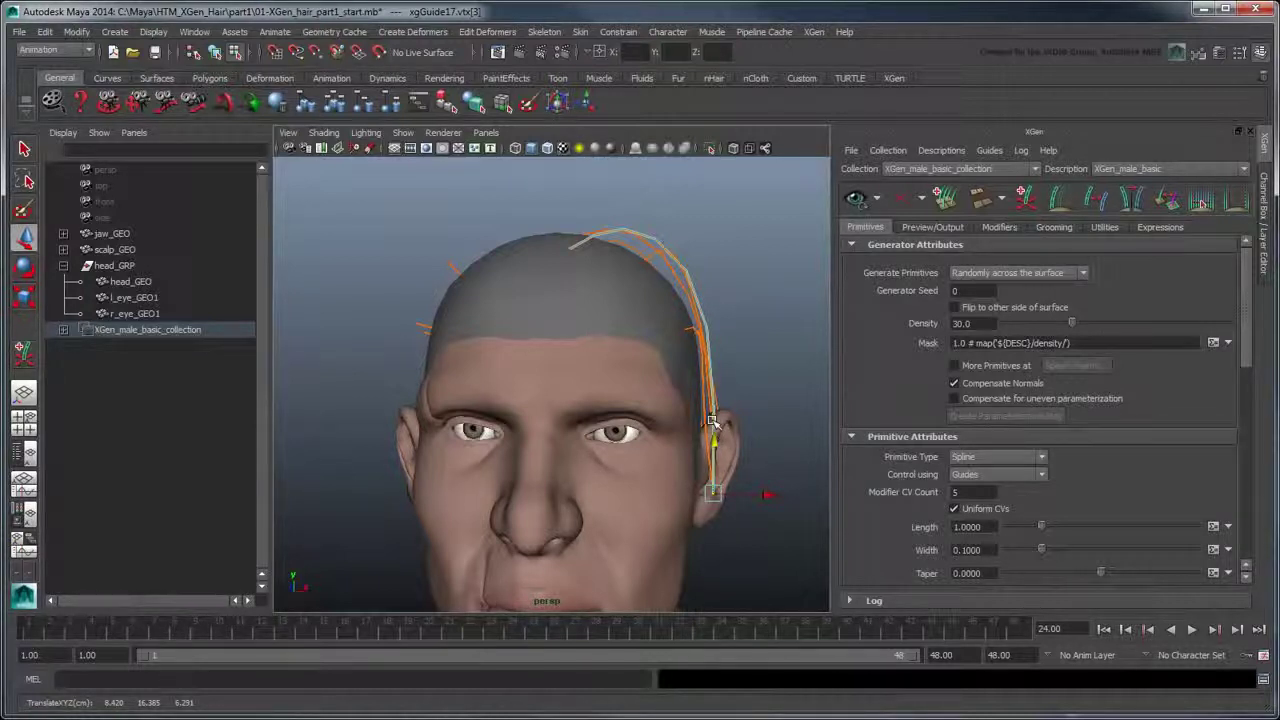
Add two new guides on the upper-left and upper-right scalp
right_drag(712, 420, 773, 395)
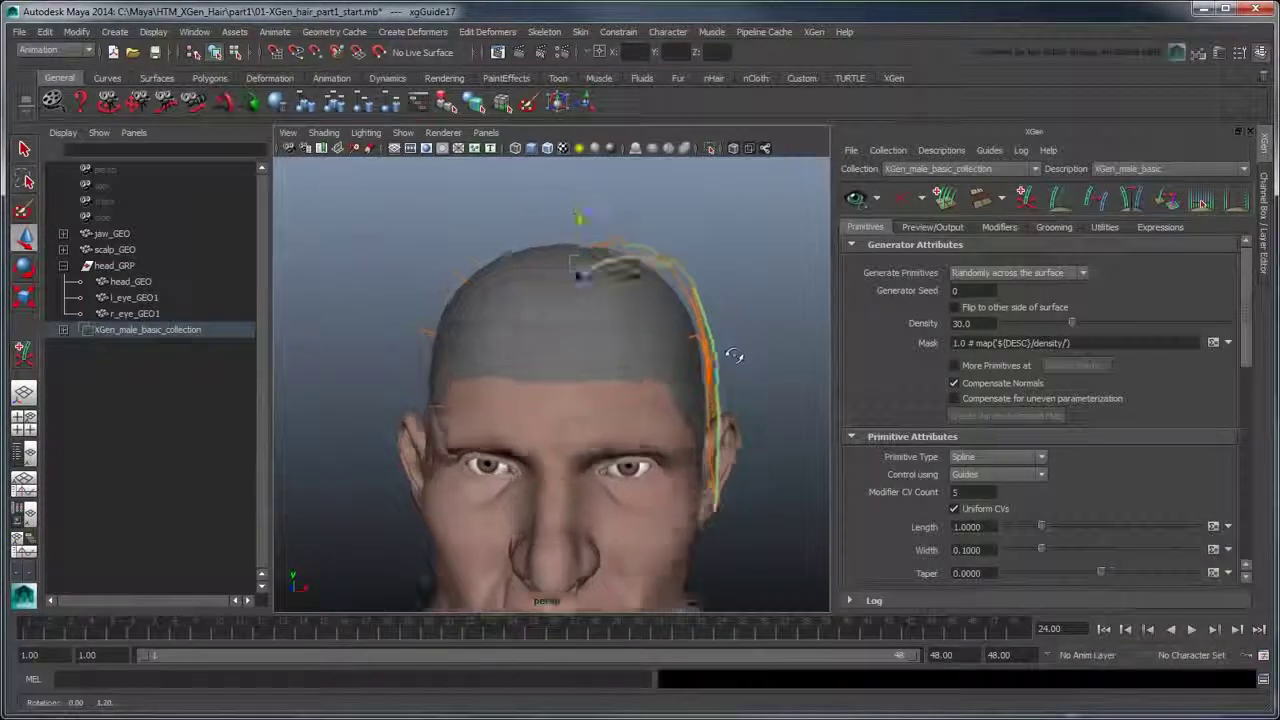
alt+drag(729, 357, 744, 376)
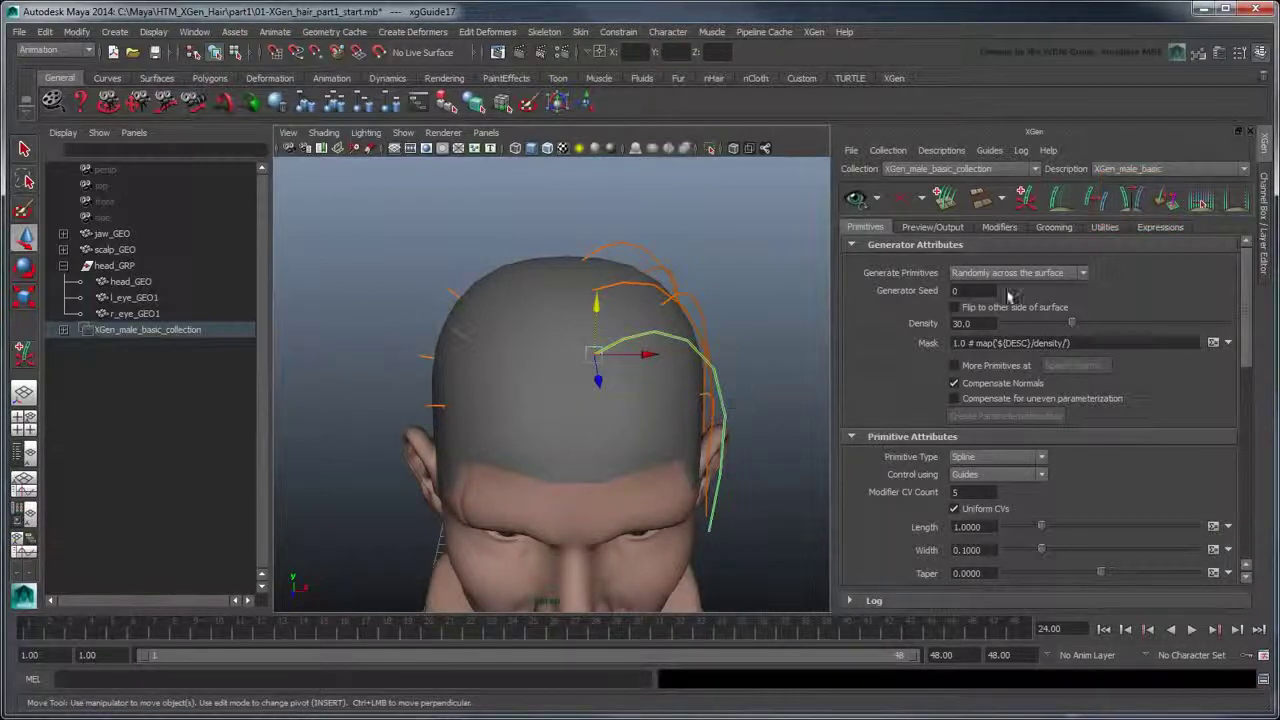
click(1136, 210)
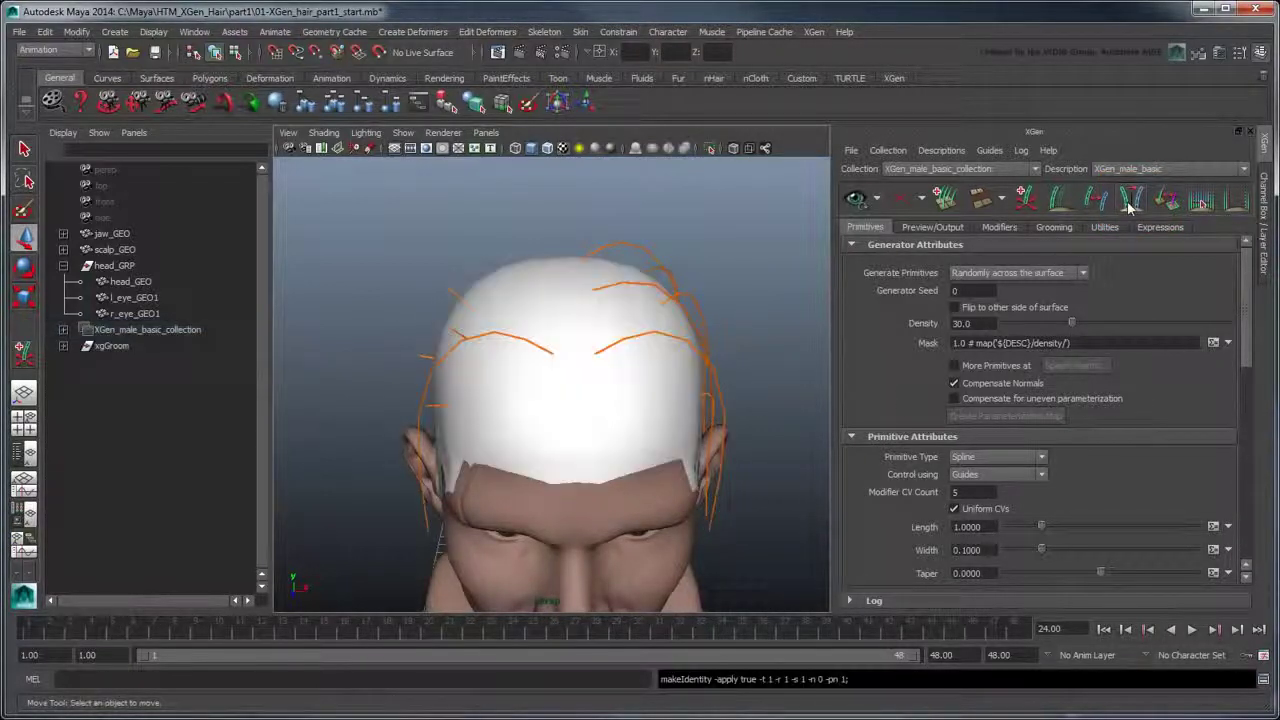
click(580, 285)
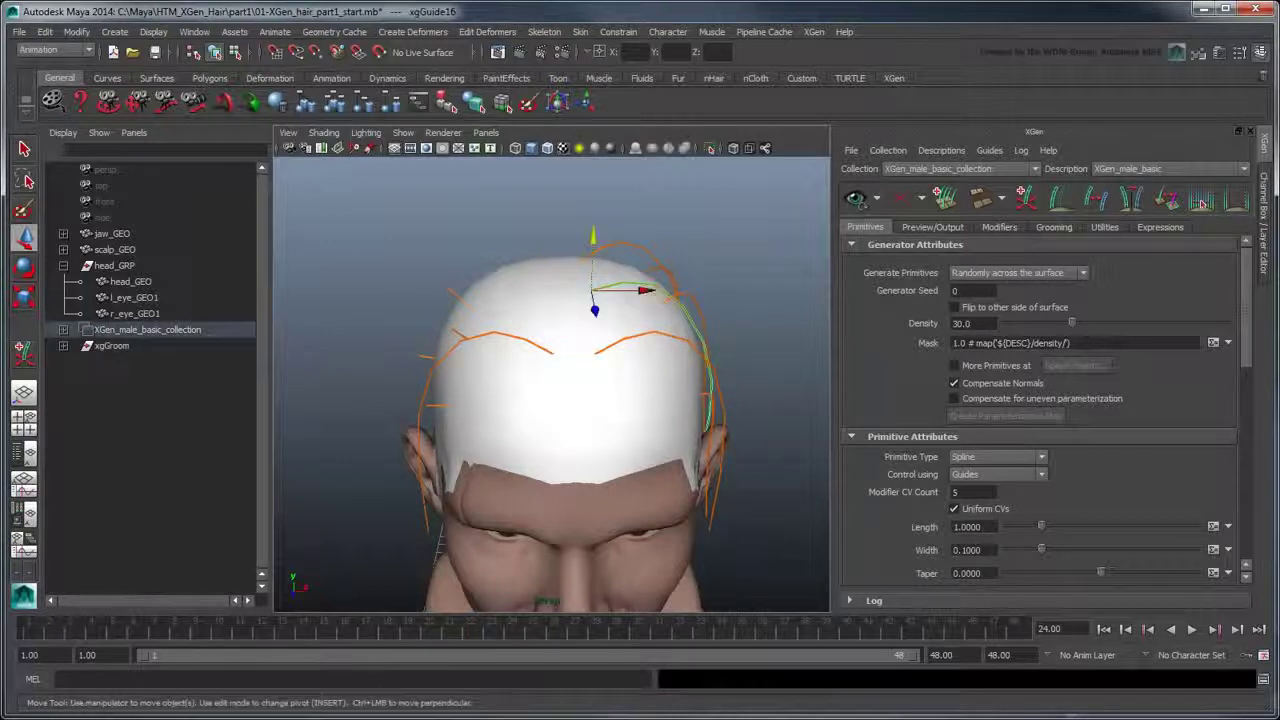
click(612, 264)
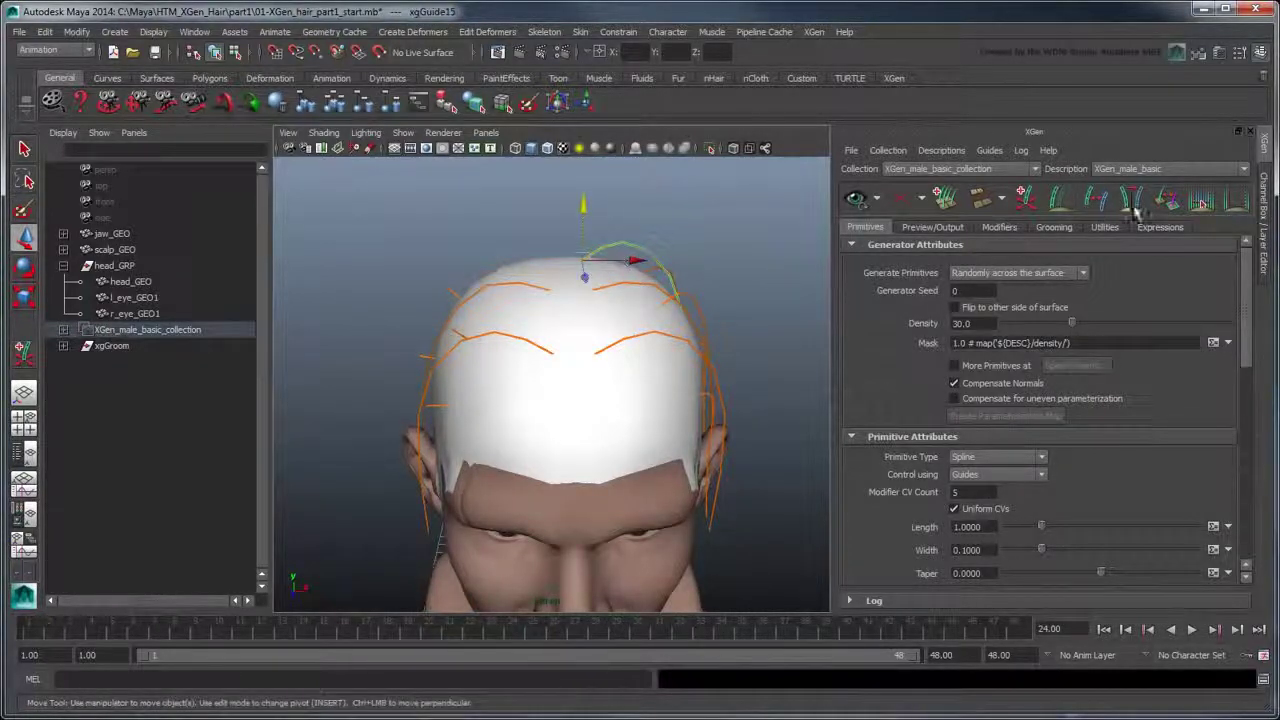
Add more guides on the right side of the scalp, undoing the stray short ones
alt+drag(620, 262, 612, 348)
click(612, 348)
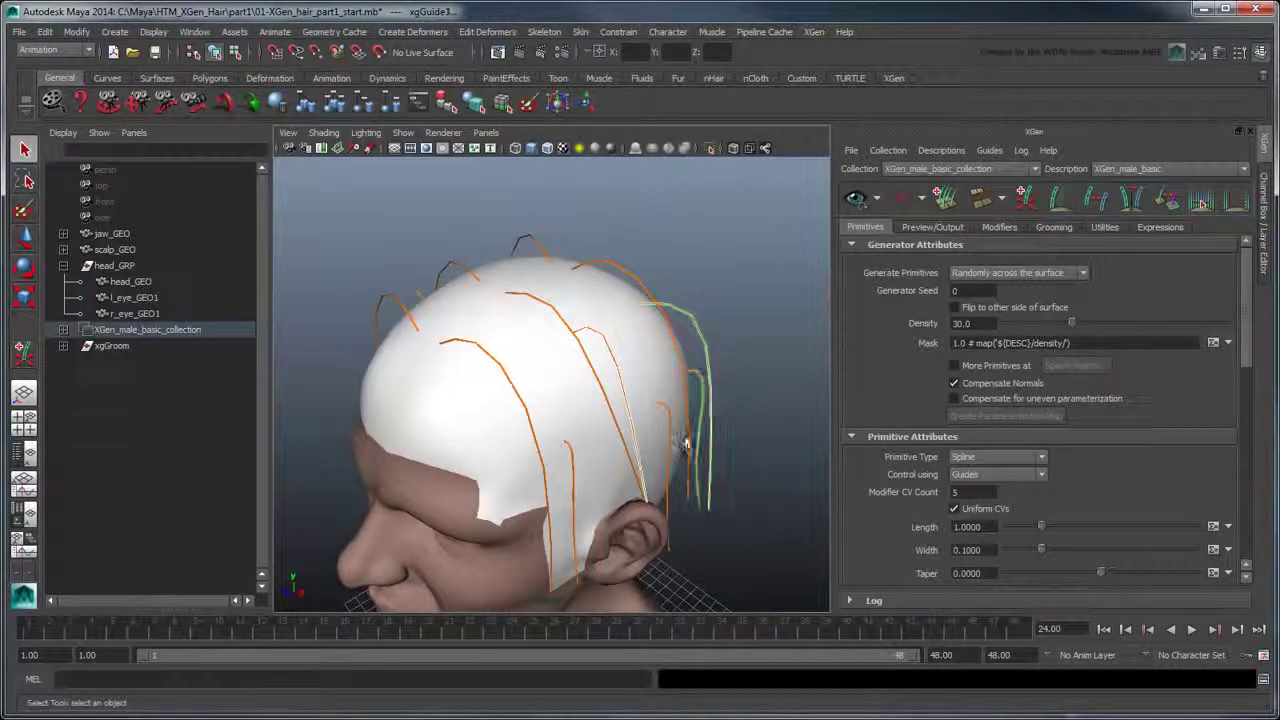
click(765, 420)
alt+drag(765, 420, 586, 280)
click(591, 296)
click(597, 420)
click(444, 392)
click(440, 281)
click(378, 350)
key(ctrl+z)
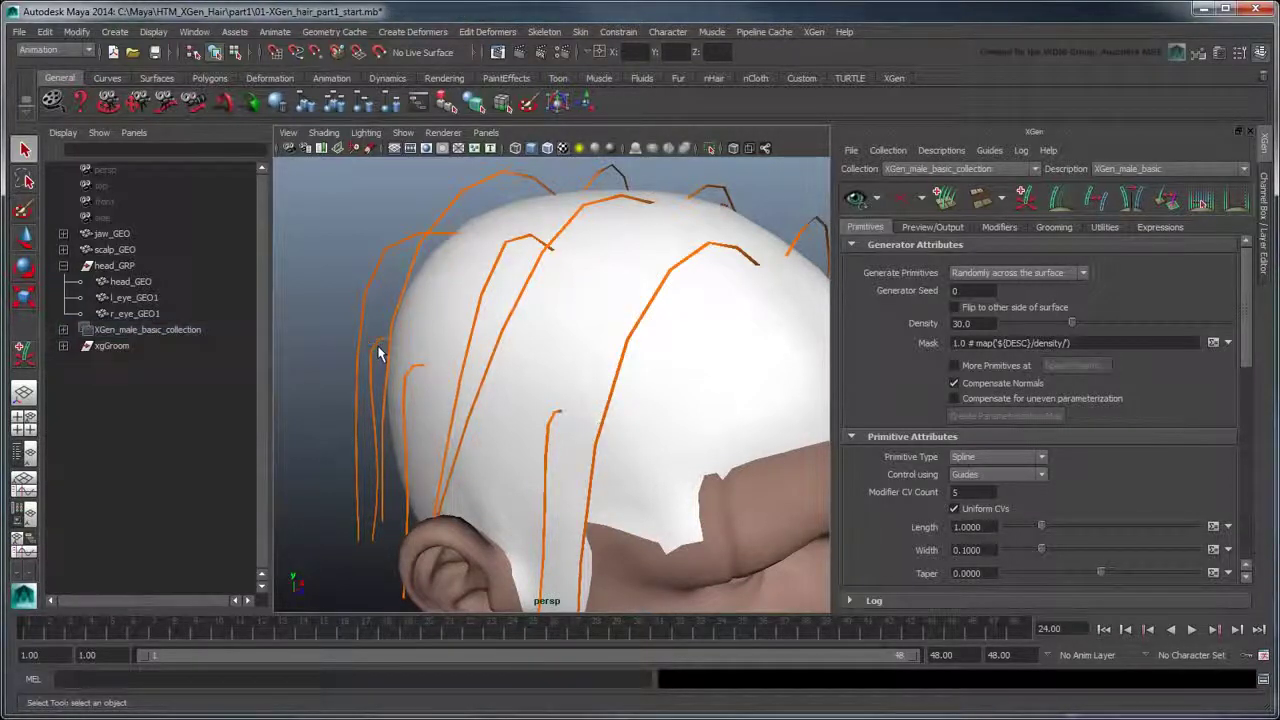
Preview the generated grey hair from a front view of the head
scroll(508, 414, down, 5)
alt+drag(508, 414, 526, 420)
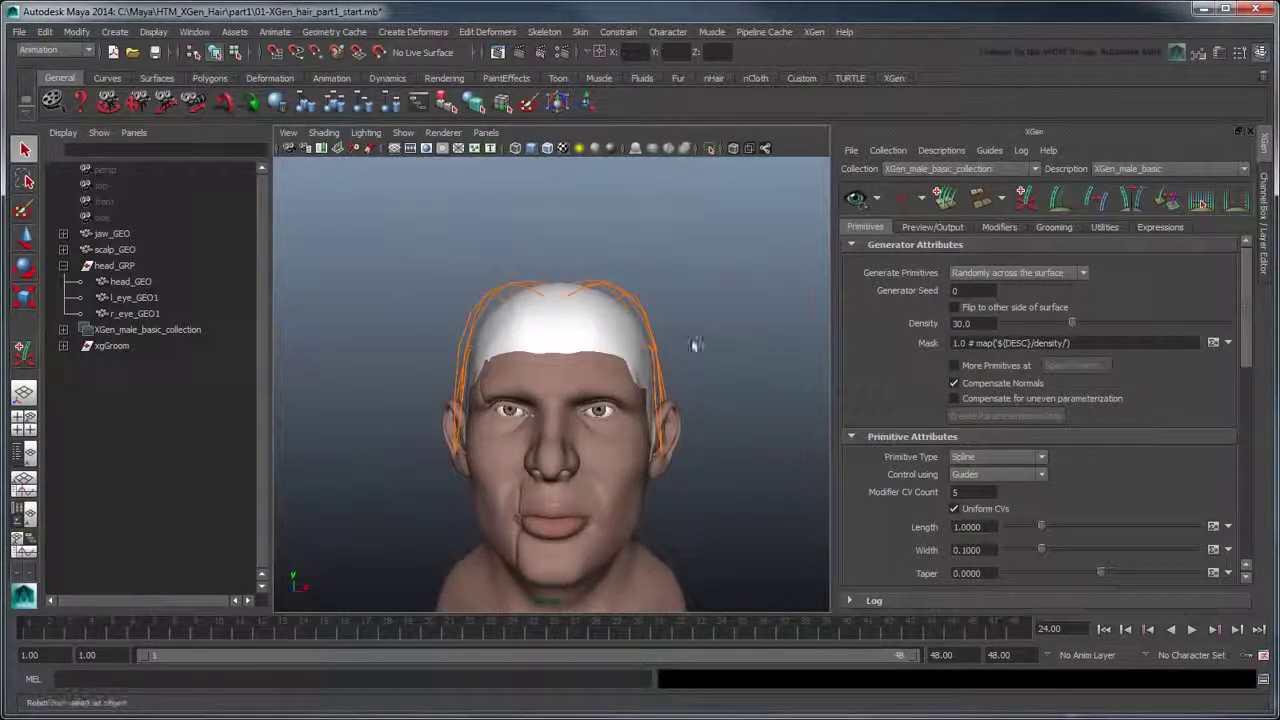
click(857, 201)
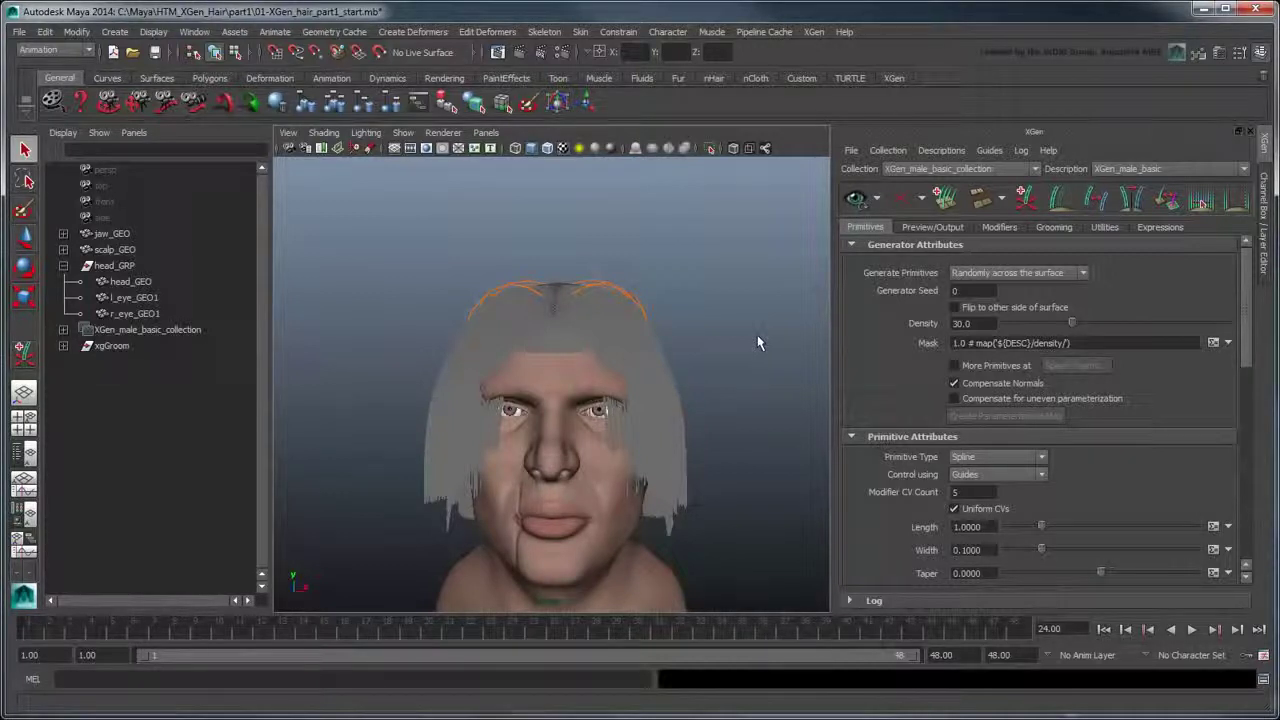
Change the Modifier CV Count from 5 to 20 and inspect the regenerated hair
scroll(734, 345, up, 3)
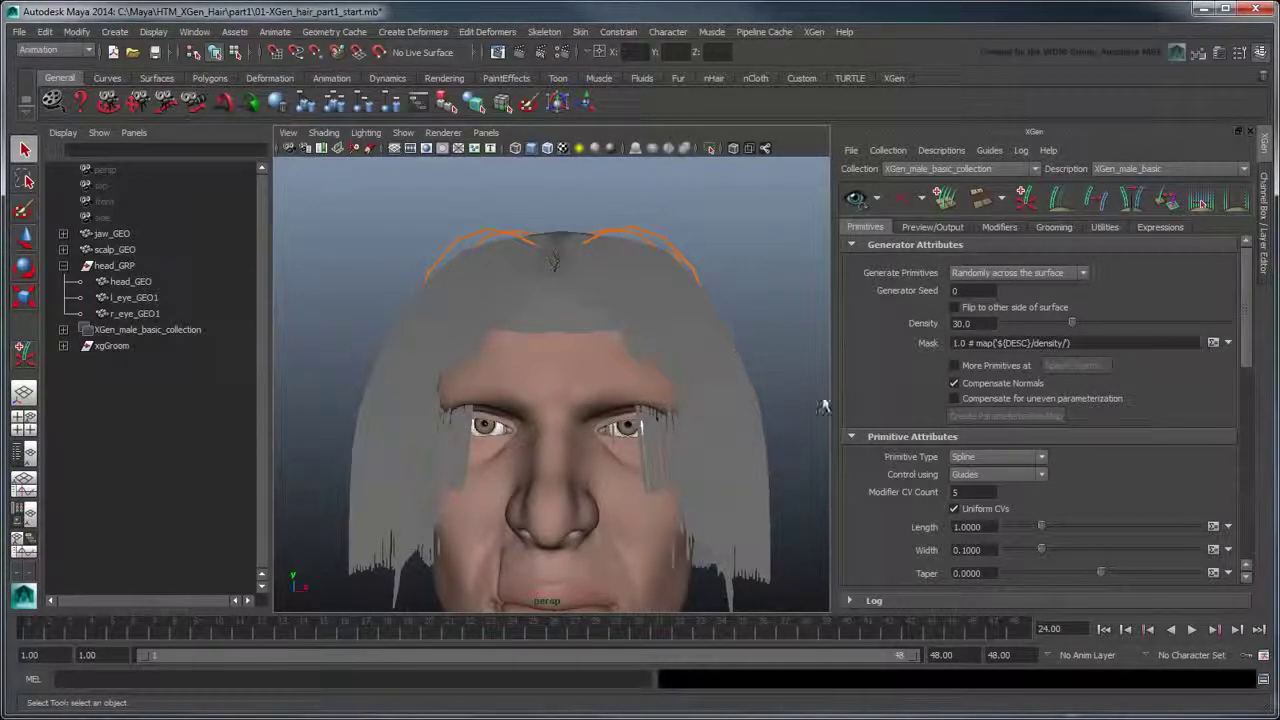
click(956, 492)
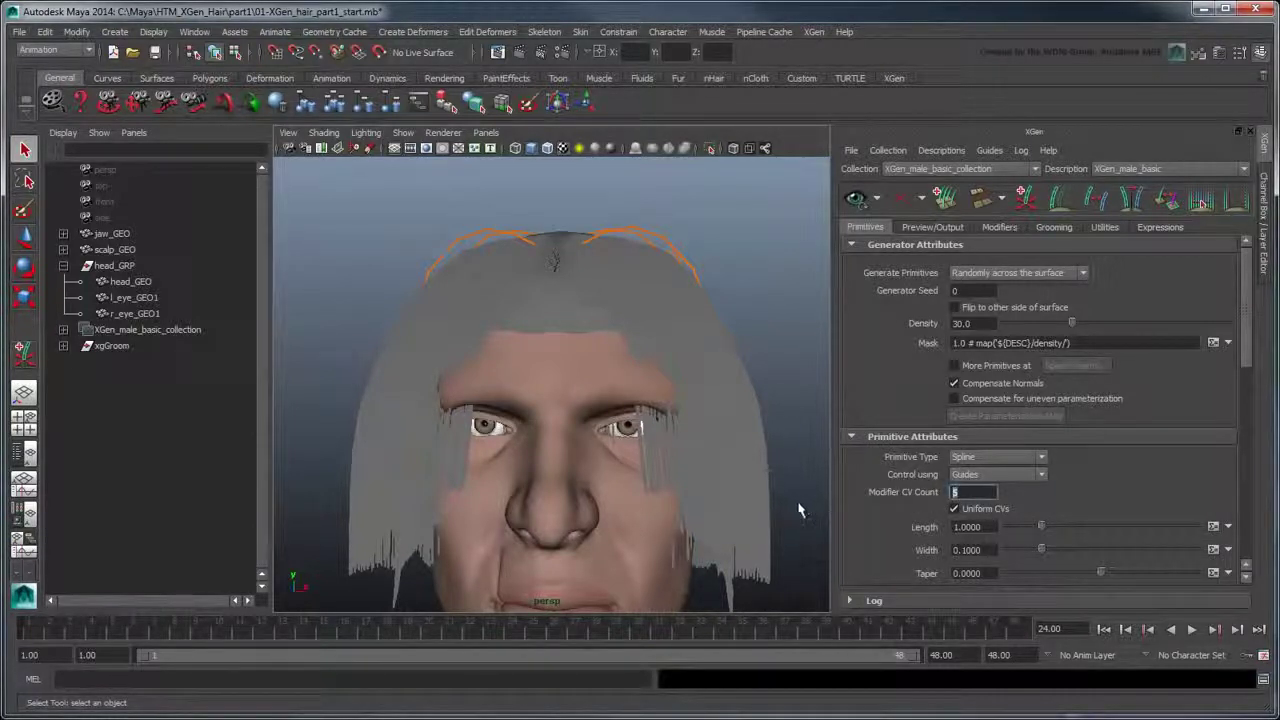
text(20)
key(Return)
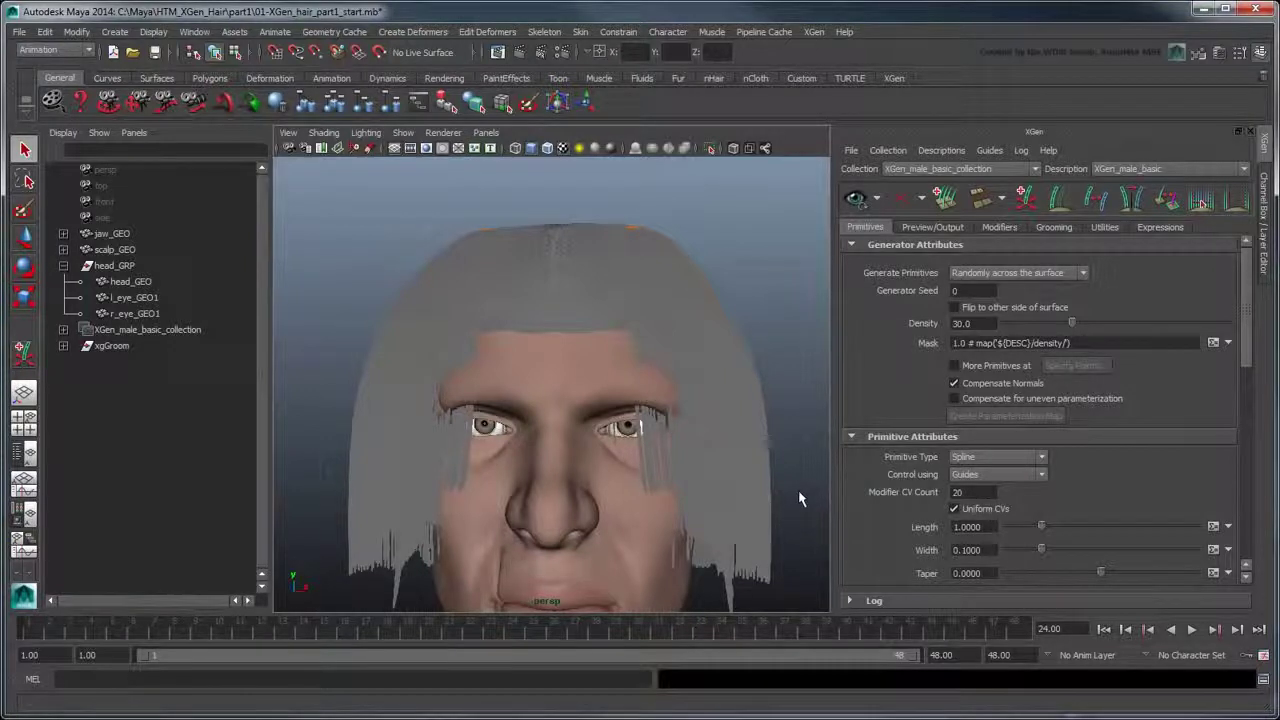
mouse_move(801, 496)
alt+mouse_down()
mouse_move(774, 514)
mouse_move(720, 465)
mouse_move(751, 400)
alt+mouse_up()
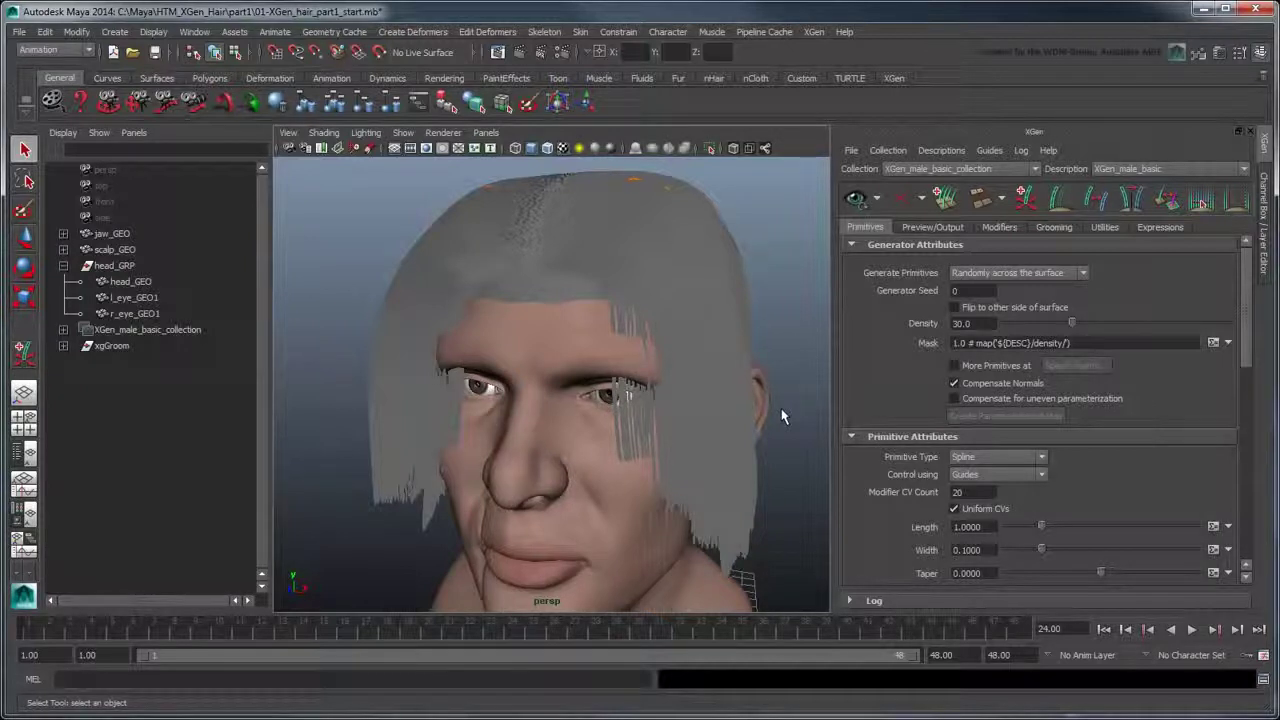
Create a paint map named hairline_mask with resolution 20 for the Mask attribute
click(901, 199)
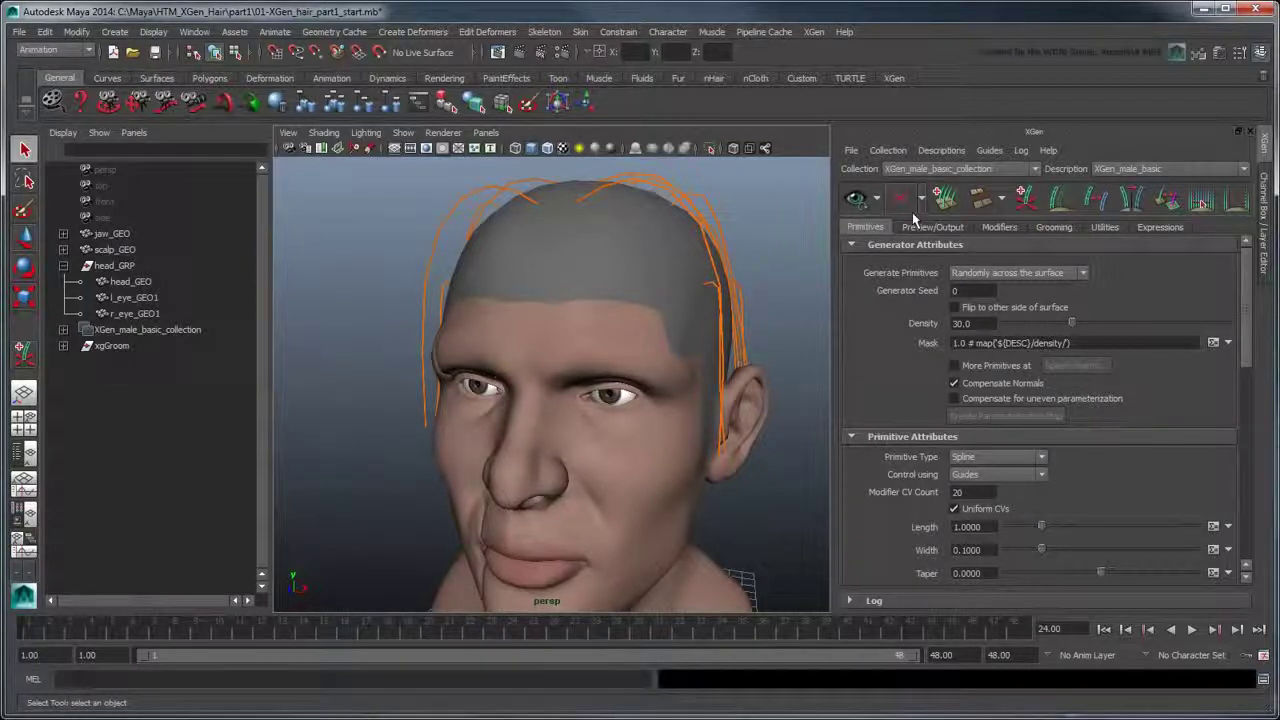
click(1228, 343)
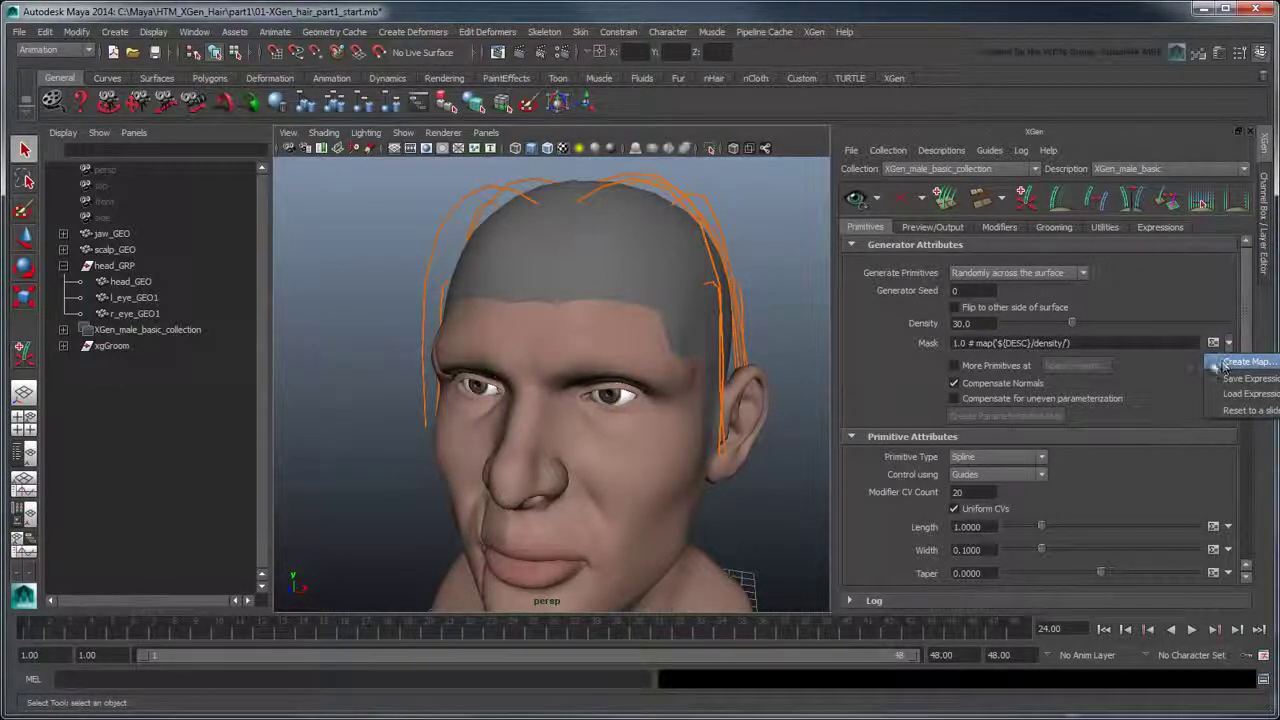
click(1222, 364)
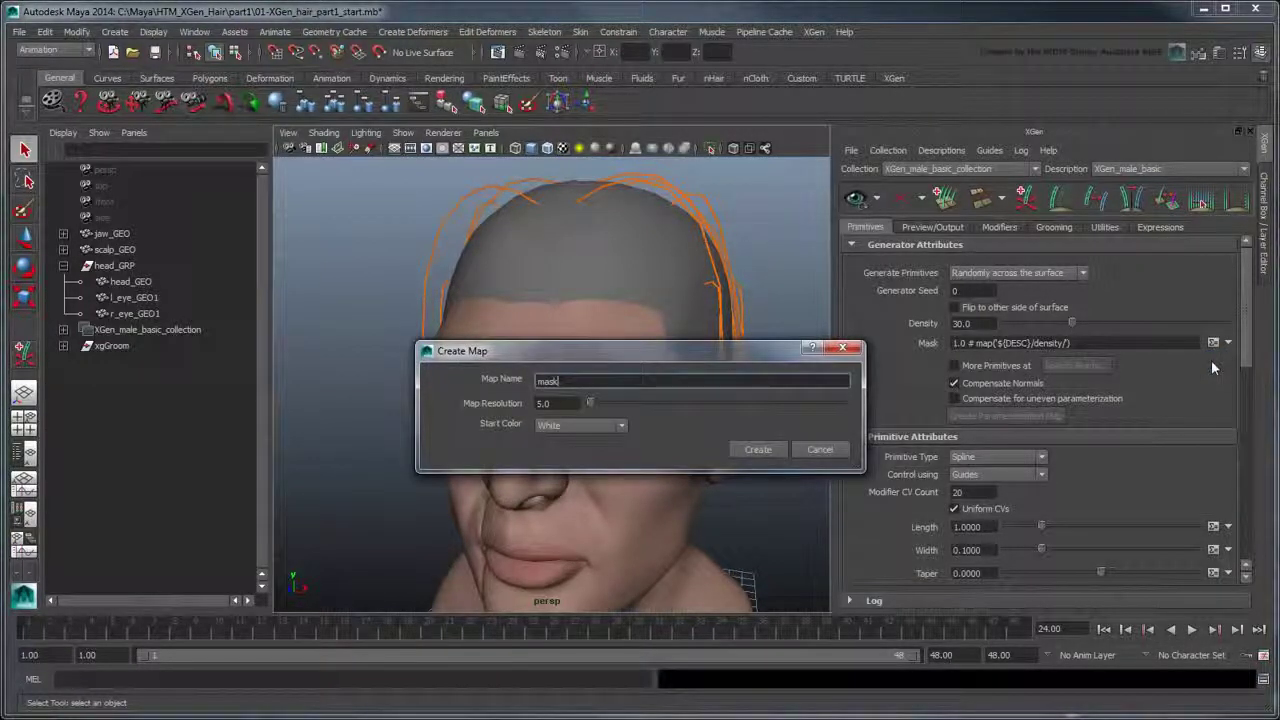
text(hairline_mask)
key(Tab)
text(20)
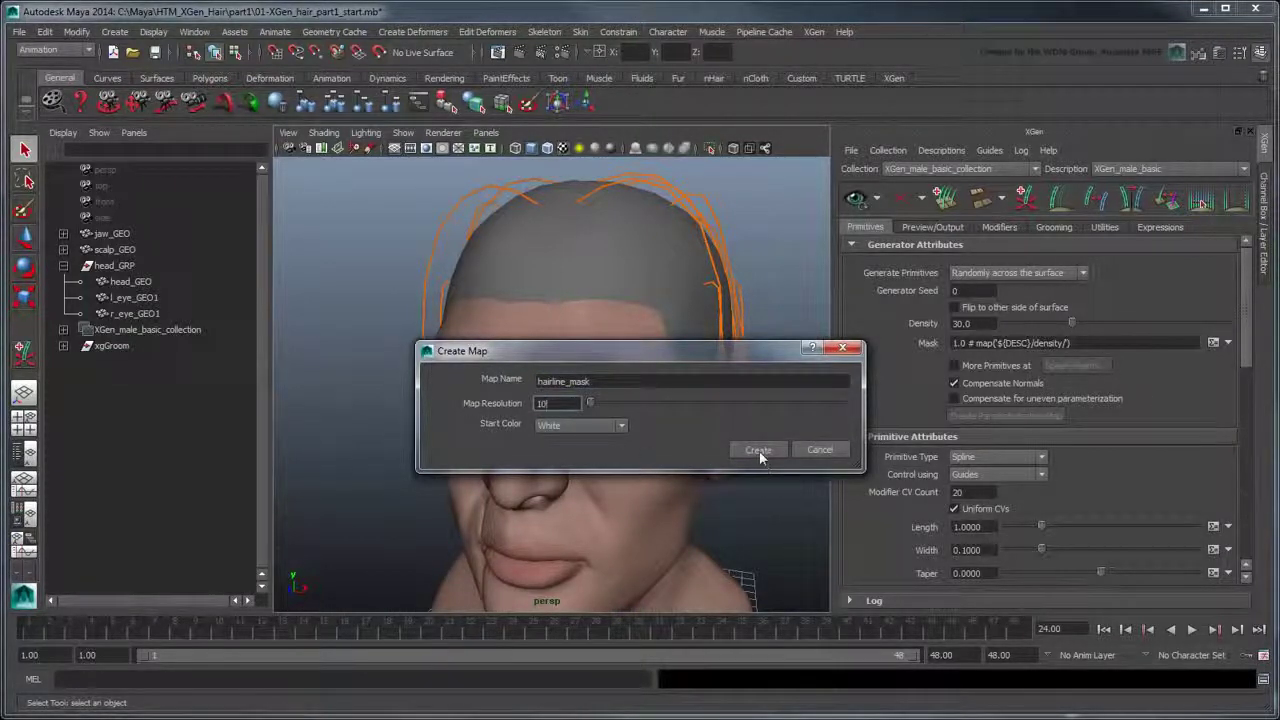
click(757, 449)
click(903, 198)
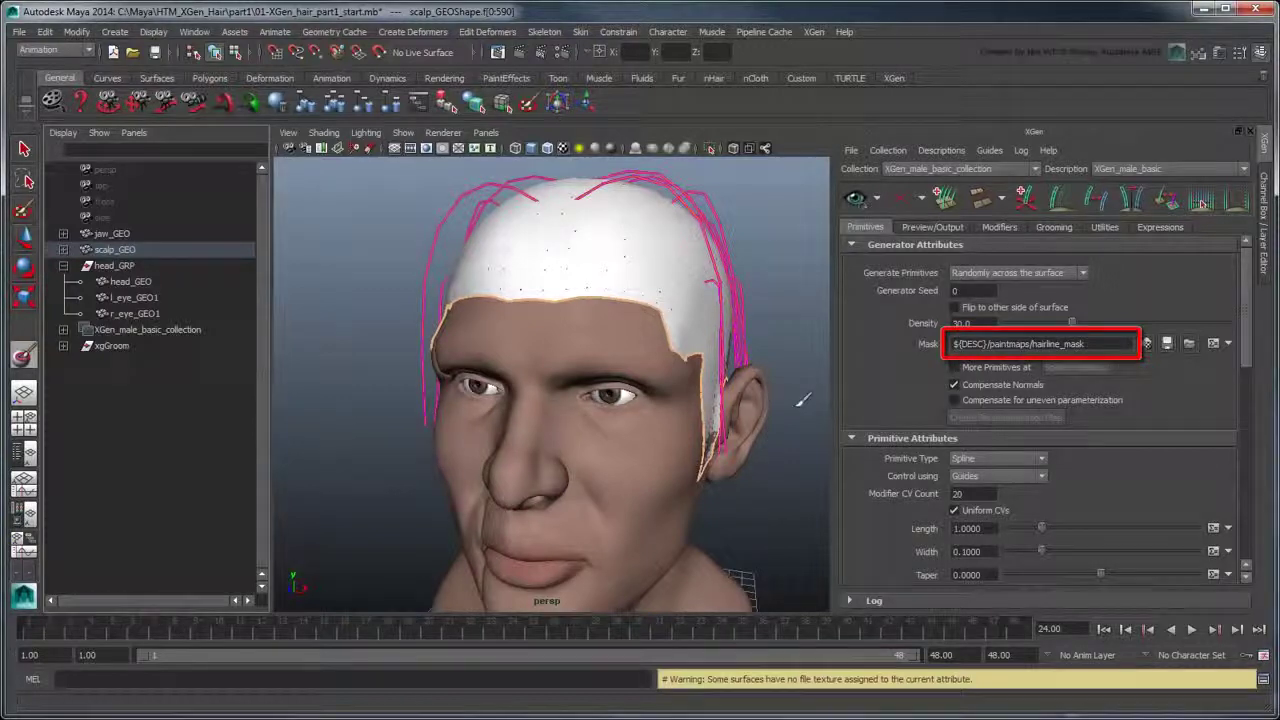
Set the 3D Paint Tool to a solid, hard-edged brush
double_click(28, 362)
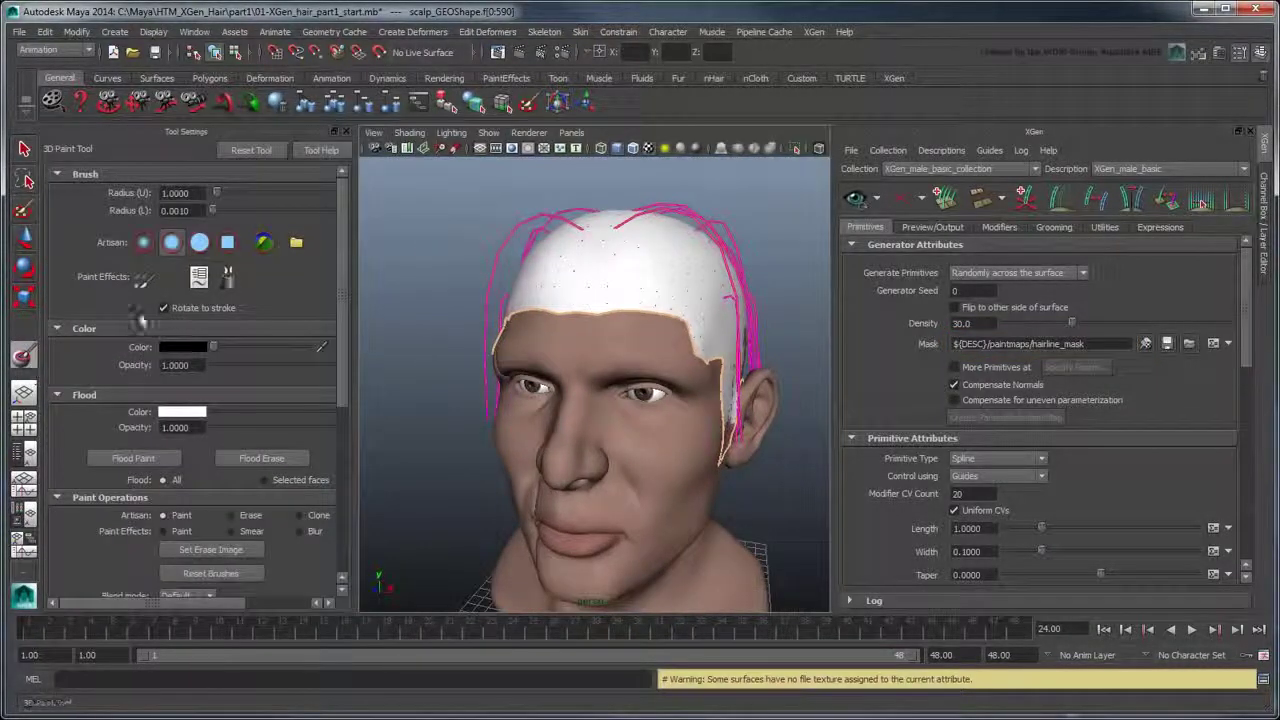
click(199, 247)
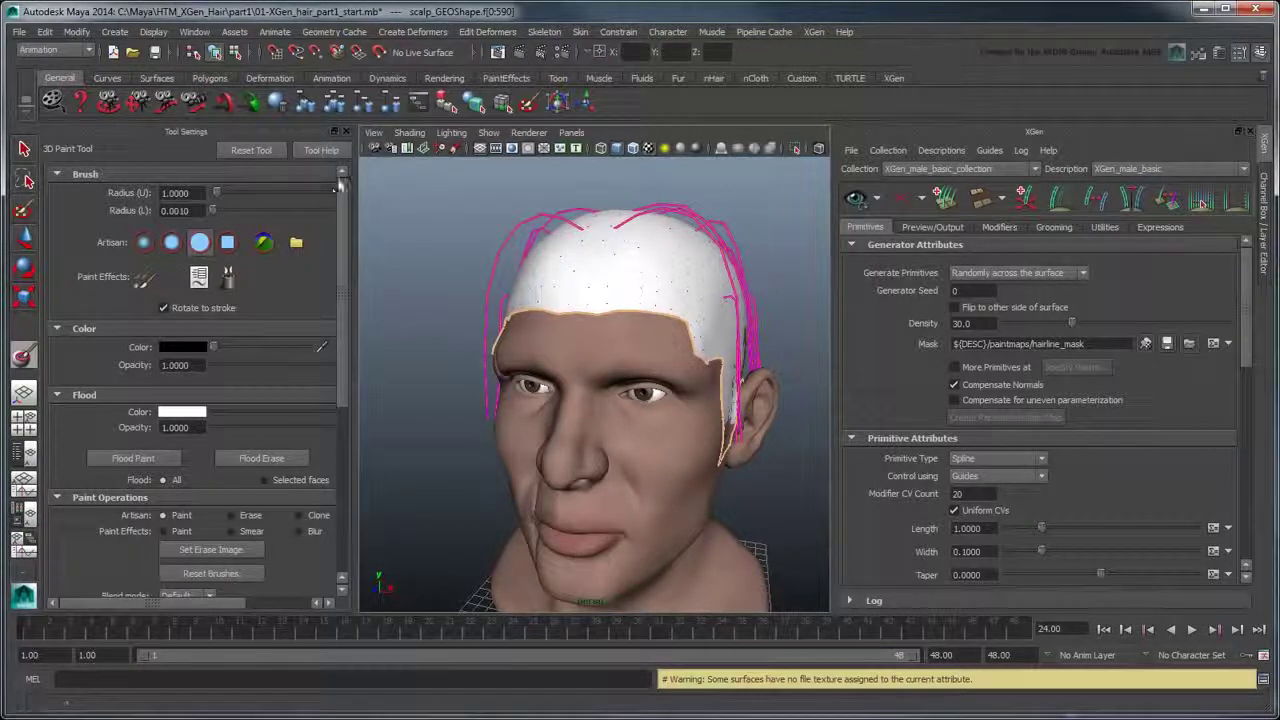
click(346, 132)
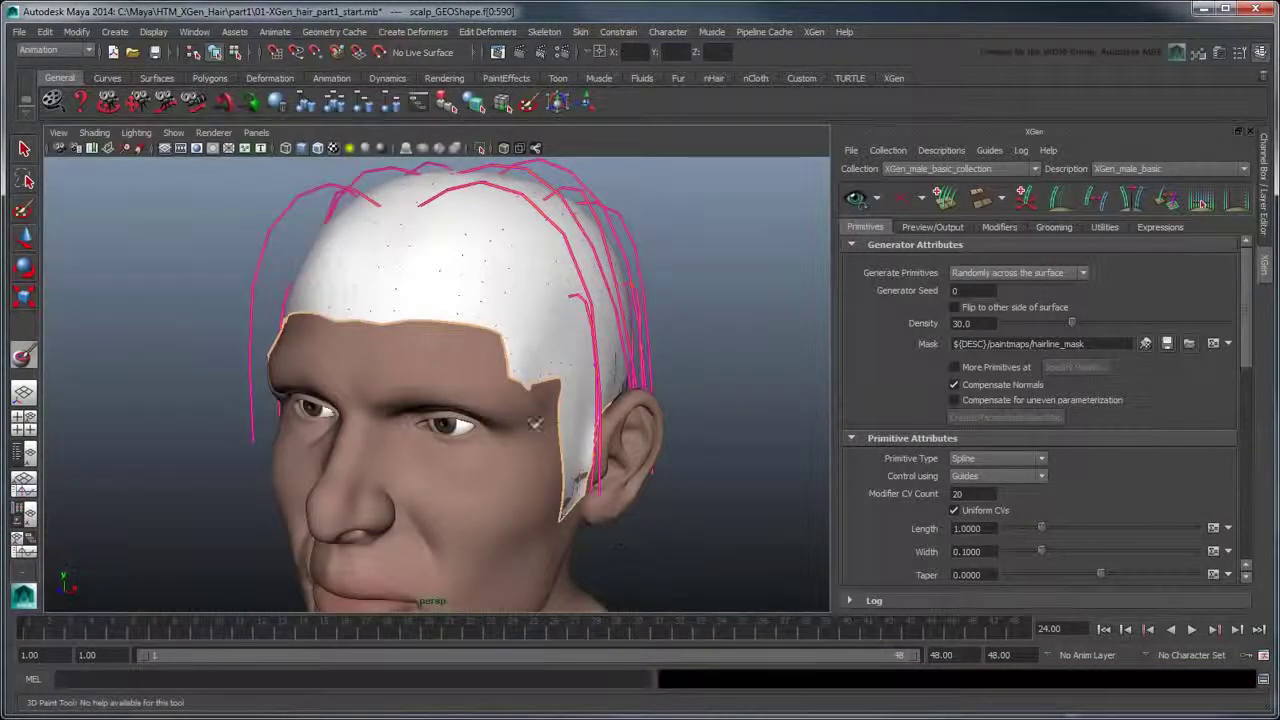
Paint black along the forehead hairline and temple, then save the mask
alt+drag(524, 400, 534, 371)
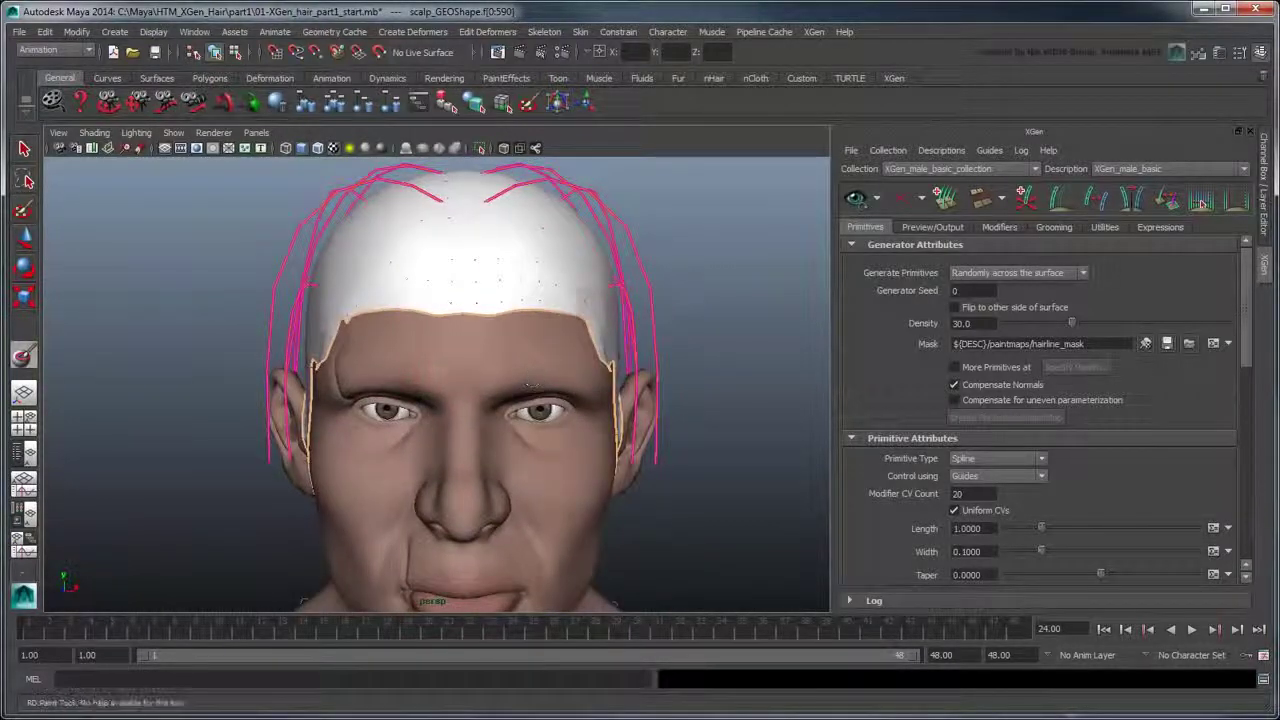
mouse_move(612, 352)
mouse_down()
mouse_move(580, 315)
mouse_move(360, 315)
mouse_move(487, 308)
mouse_move(495, 295)
mouse_move(500, 362)
mouse_move(440, 375)
mouse_move(422, 425)
mouse_move(422, 498)
mouse_move(457, 350)
mouse_move(535, 290)
mouse_move(615, 270)
mouse_move(635, 290)
mouse_move(497, 288)
mouse_move(345, 245)
mouse_move(525, 325)
mouse_move(555, 405)
mouse_move(562, 490)
mouse_move(550, 490)
mouse_move(555, 385)
mouse_move(537, 340)
mouse_move(475, 278)
mouse_move(375, 258)
mouse_move(445, 272)
mouse_up()
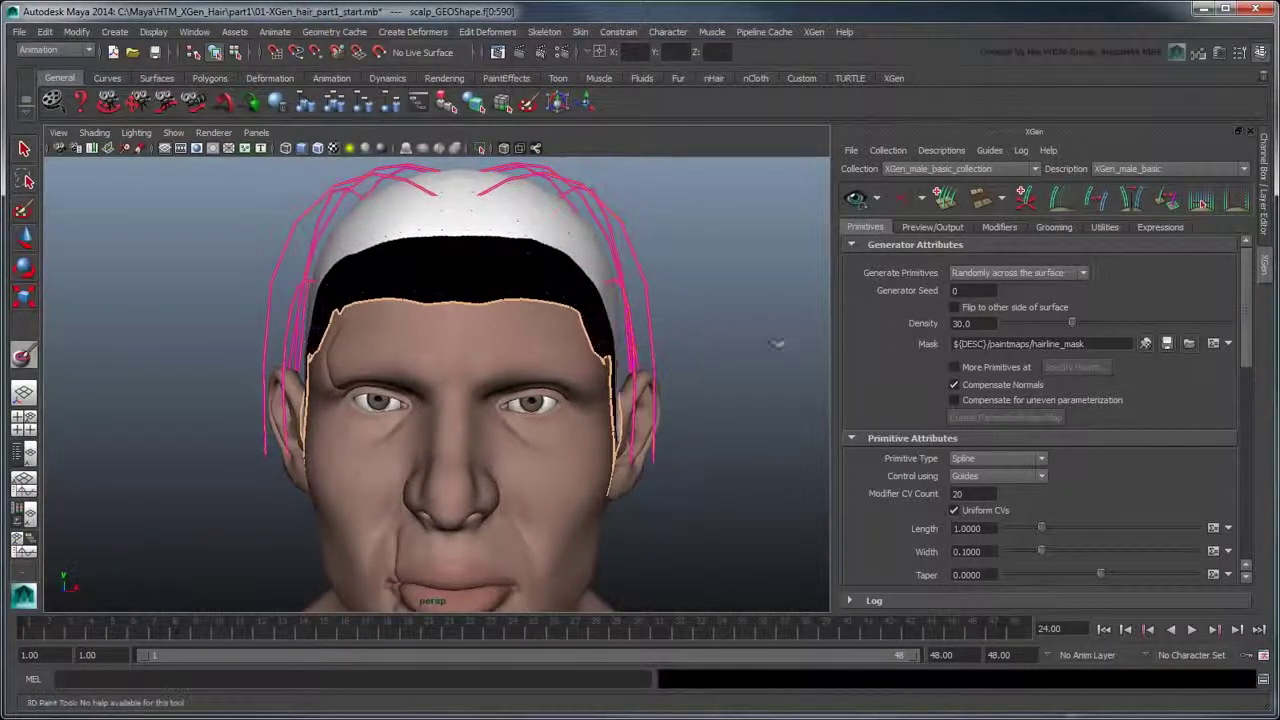
click(1167, 344)
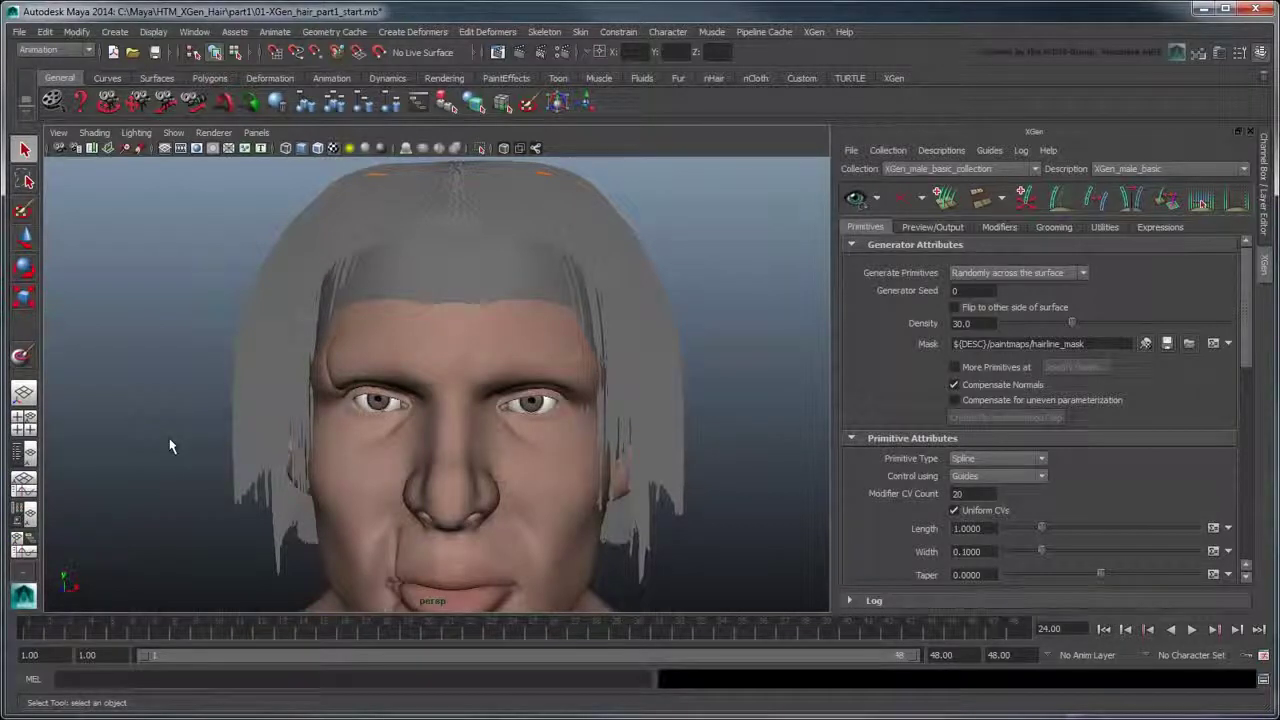
Paint black down the sideburns and behind the ear, then save the mask to refresh the preview
click(901, 199)
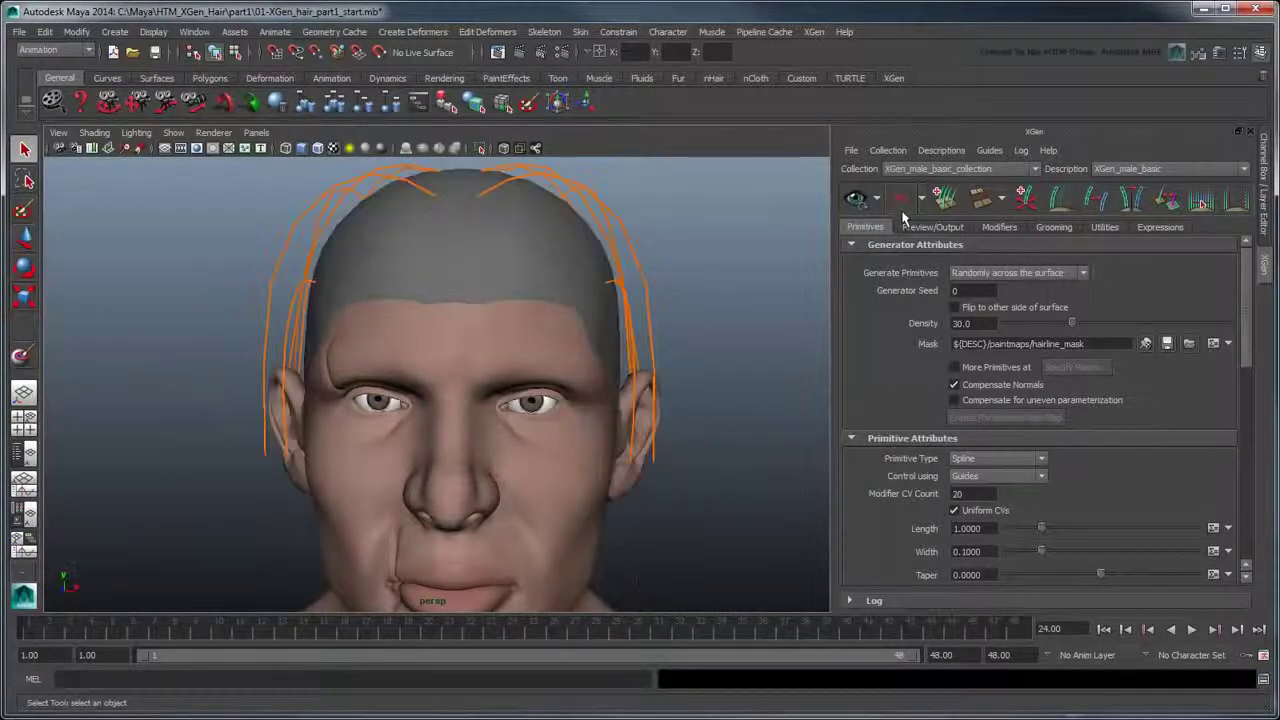
click(1145, 343)
mouse_move(604, 328)
alt+mouse_down()
mouse_move(551, 347)
mouse_move(470, 275)
mouse_move(357, 251)
mouse_move(520, 258)
mouse_move(372, 292)
mouse_move(345, 375)
mouse_move(470, 350)
alt+mouse_up()
mouse_move(470, 350)
mouse_down()
mouse_move(455, 370)
mouse_move(445, 480)
mouse_move(320, 445)
mouse_up()
drag(486, 290, 500, 540)
mouse_move(500, 380)
mouse_down()
mouse_move(505, 500)
mouse_move(498, 430)
mouse_move(530, 250)
mouse_up()
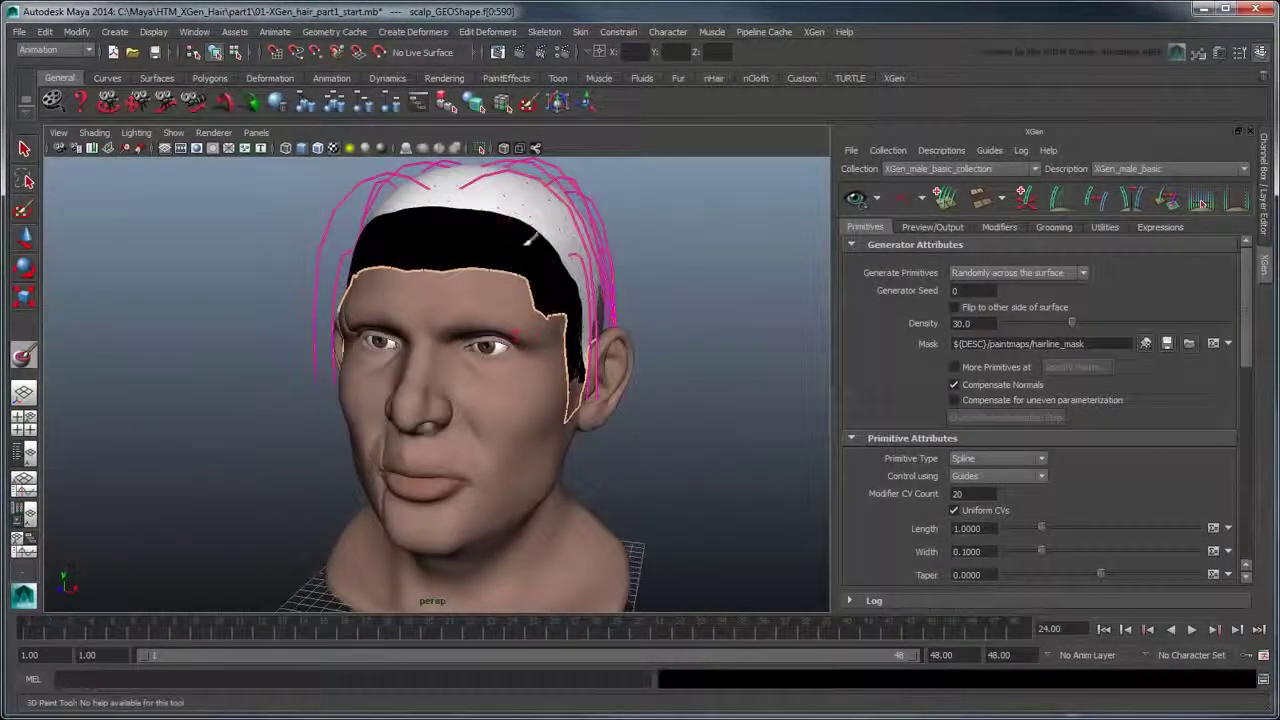
click(1167, 344)
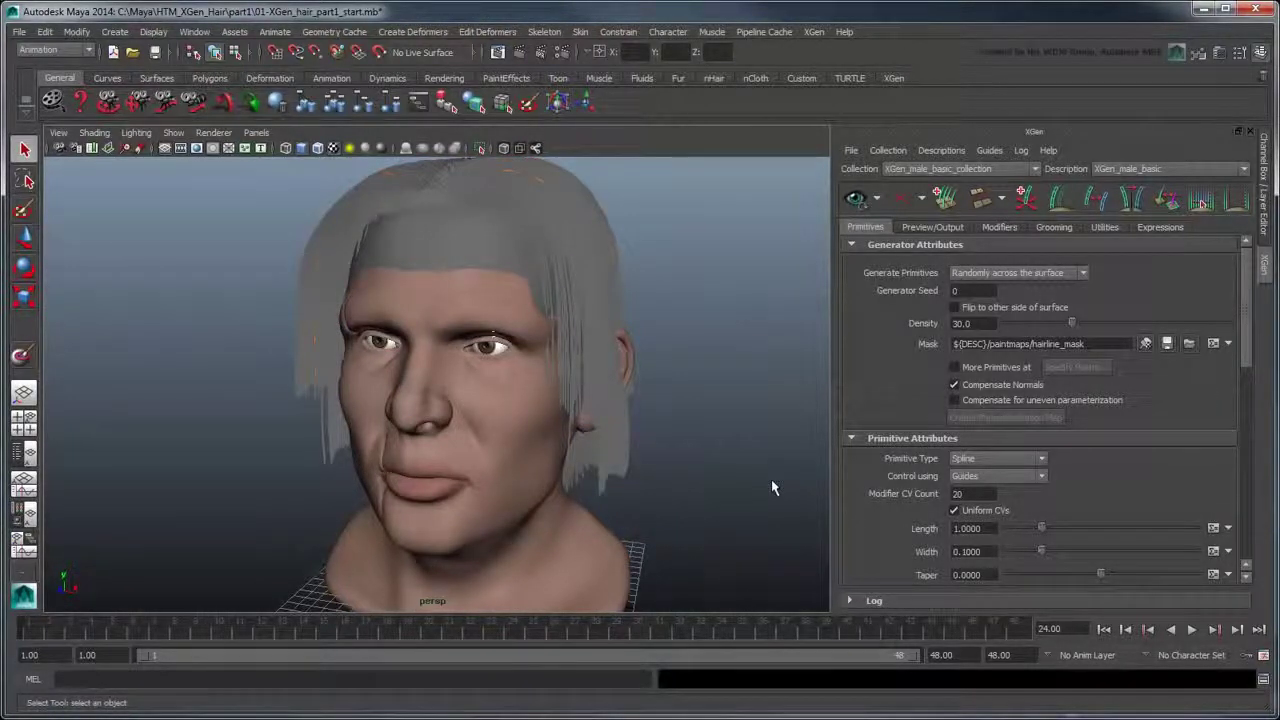
Hide scalp_GEO from the Outliner with Ctrl+H and go back to a single perspective view
click(24, 454)
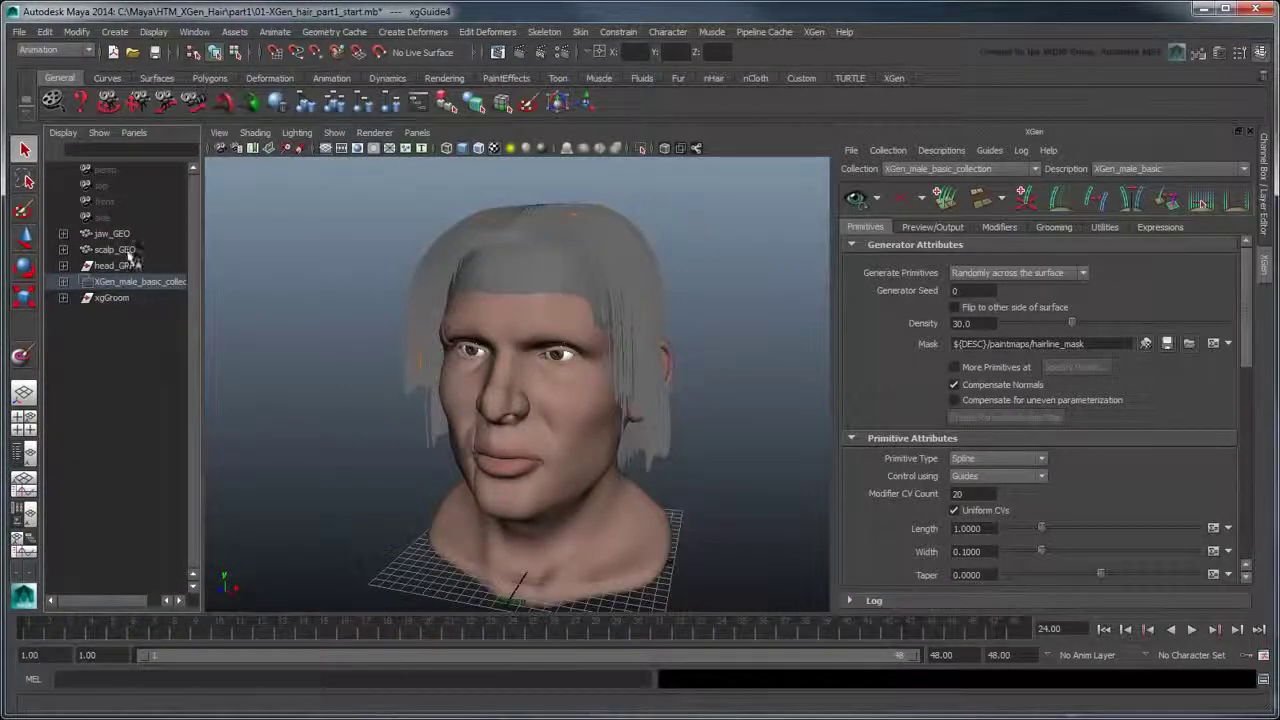
click(118, 250)
key(ctrl+h)
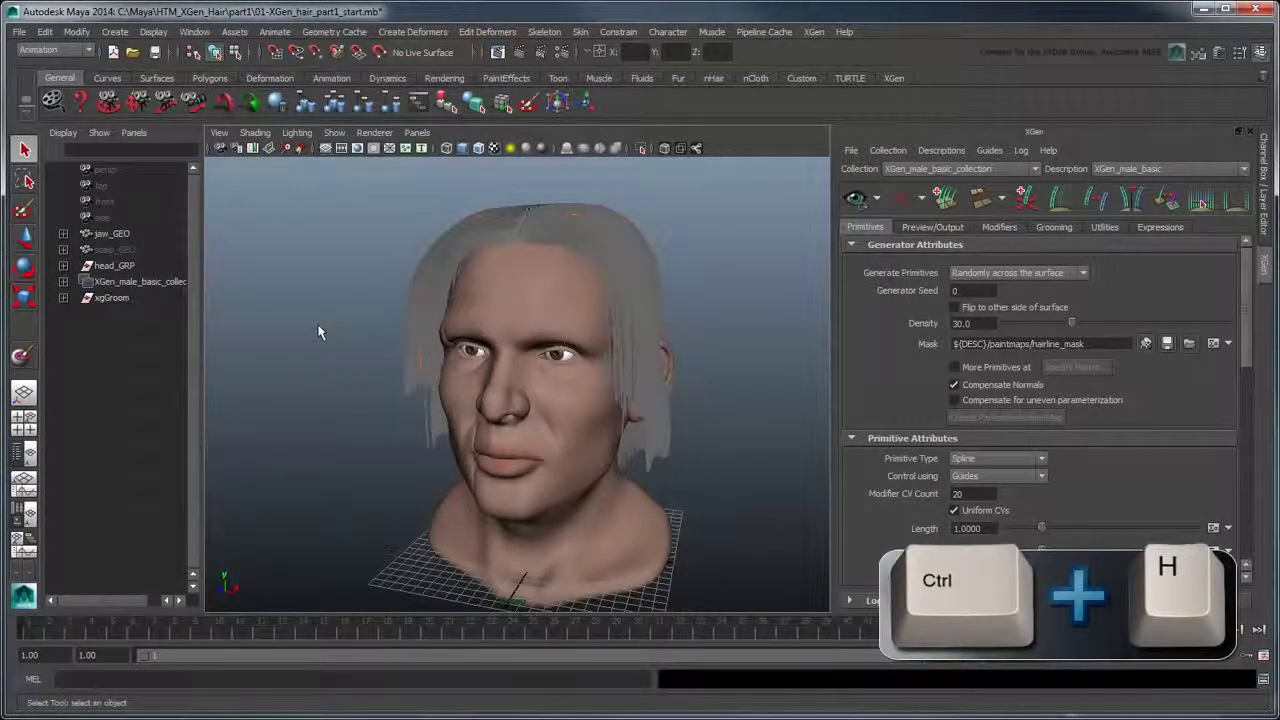
key(space)
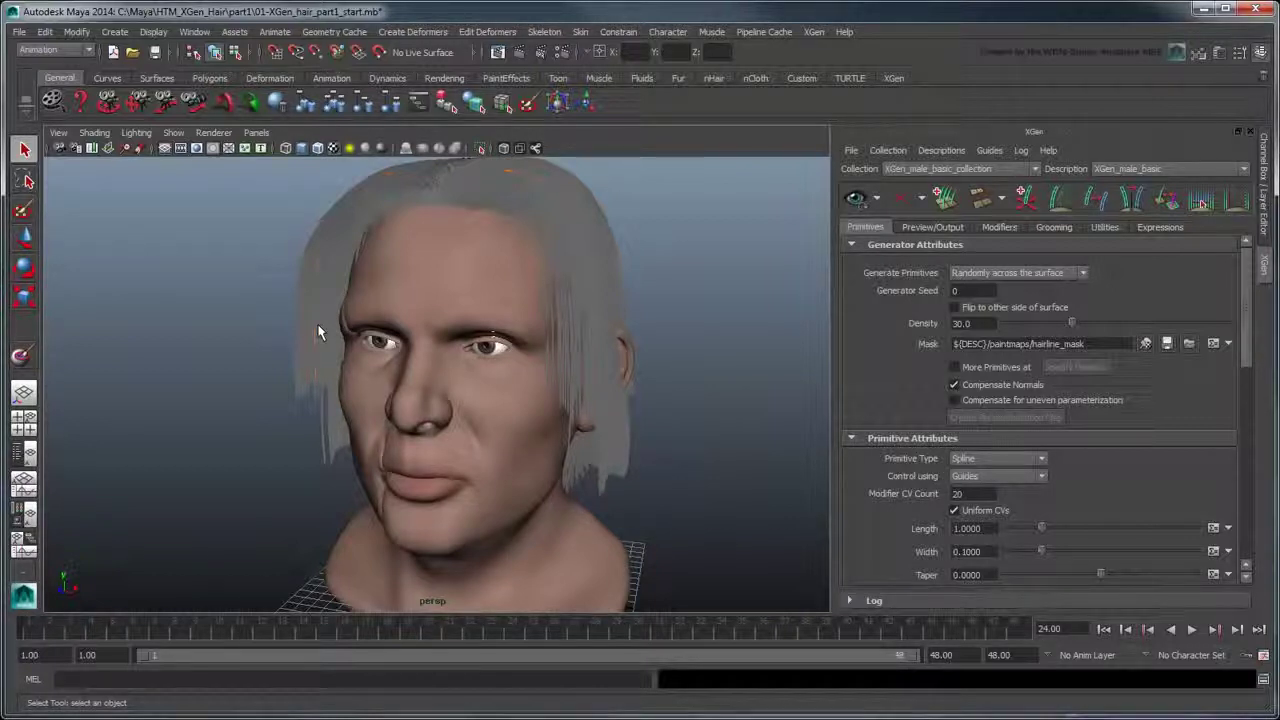
Taper the strands with Taper 0.7 and Taper Start 0.3
scroll(1085, 440, down, 4)
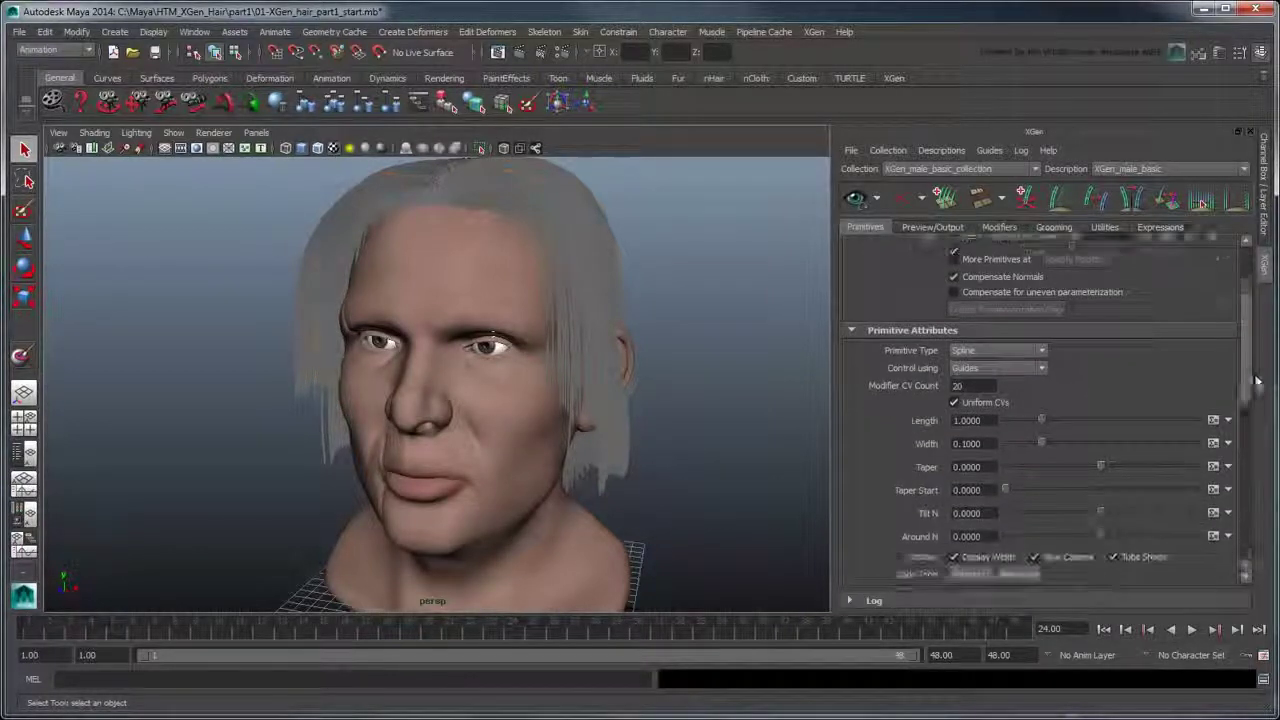
double_click(985, 440)
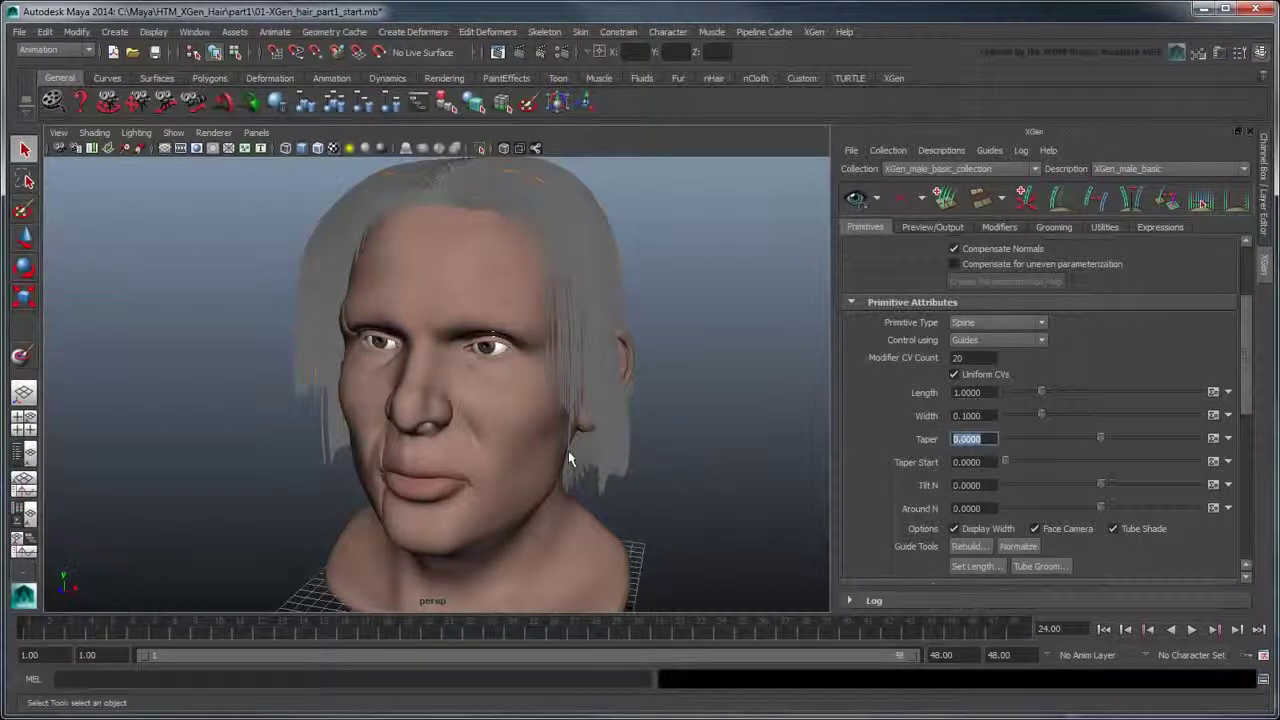
text(0.7)
key(Return)
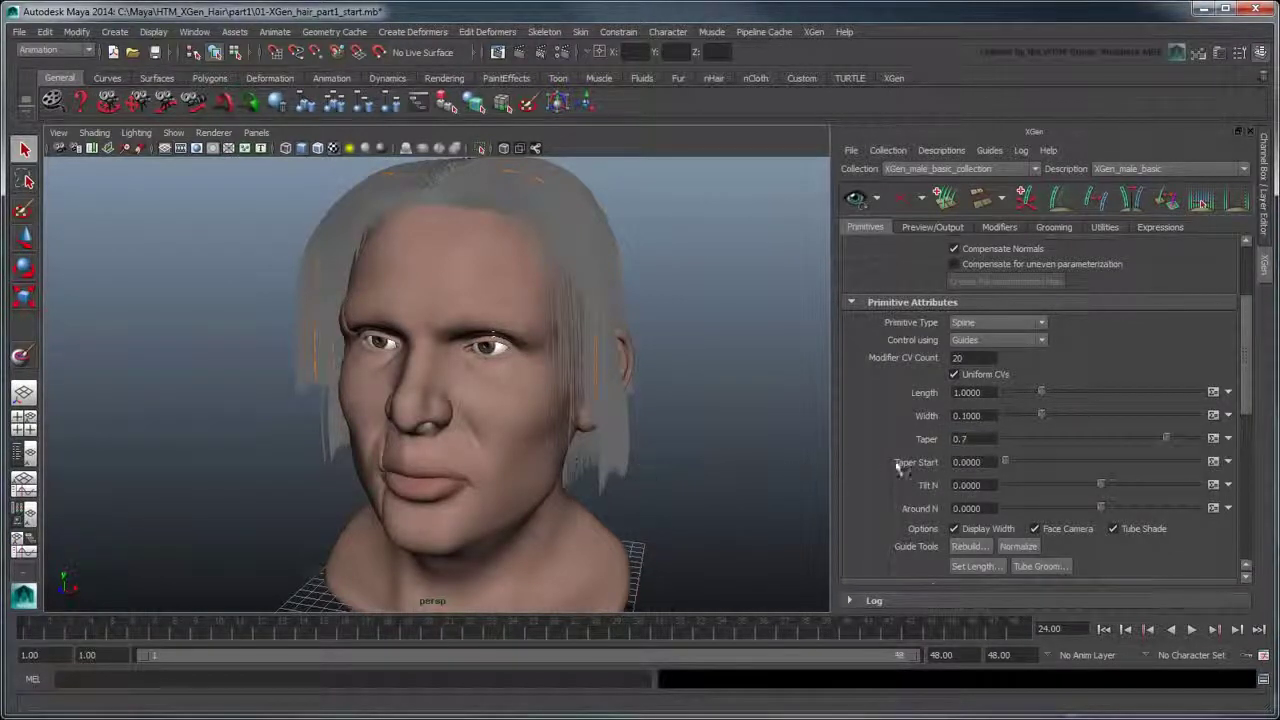
key(Tab)
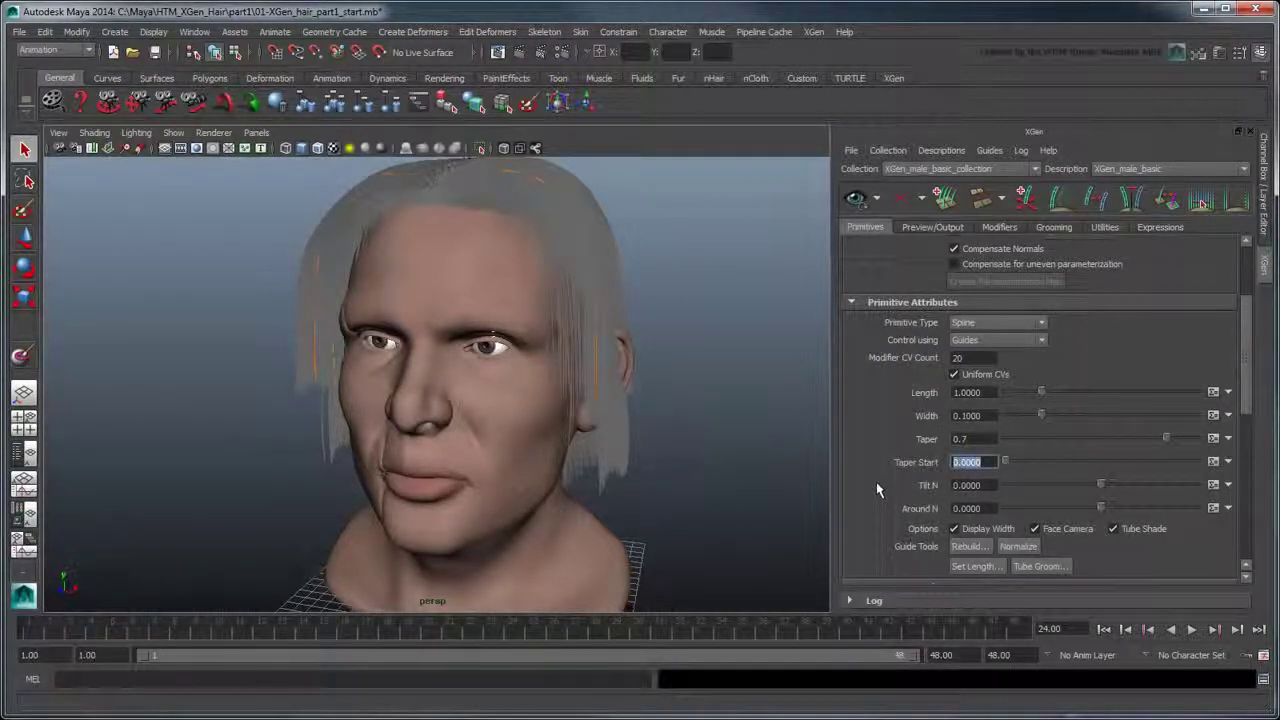
text(0.3)
key(Return)
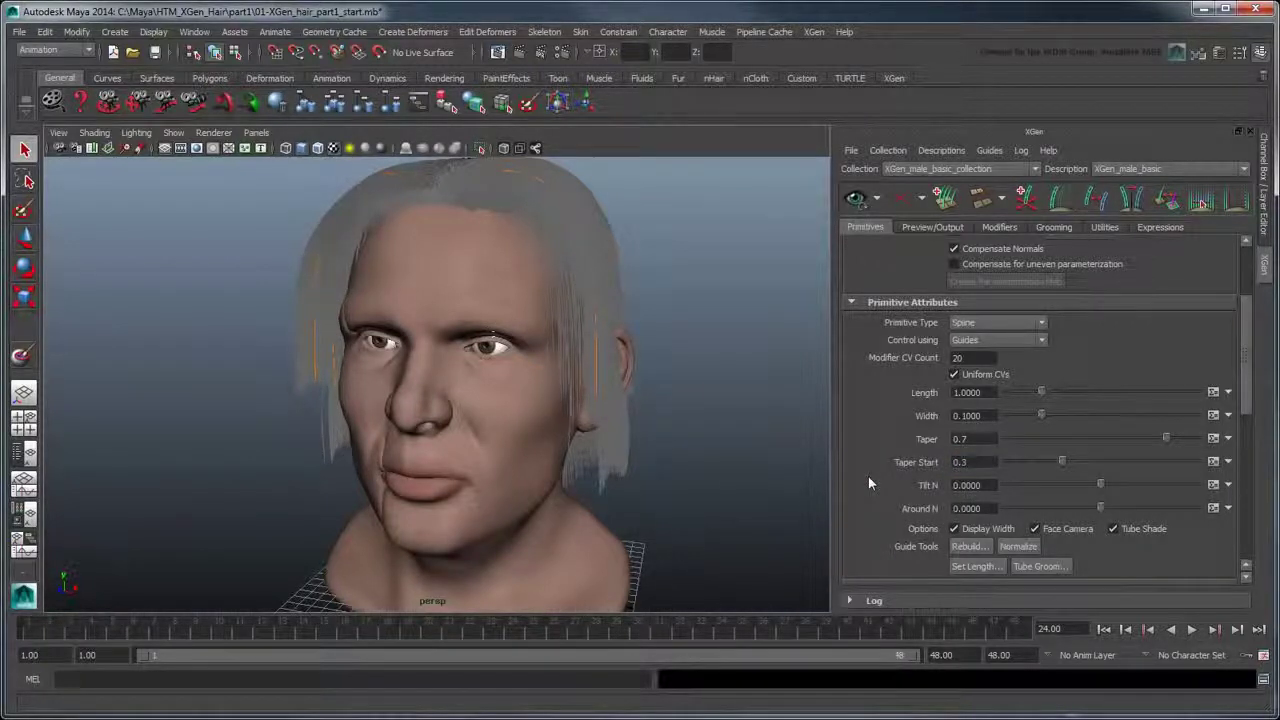
Thin the strand Width to 0.08 and inspect the hair around the head
click(995, 415)
text(0.0)
key(Return)
mouse_move(786, 434)
alt+mouse_down()
mouse_move(641, 434)
mouse_move(800, 429)
alt+mouse_up()
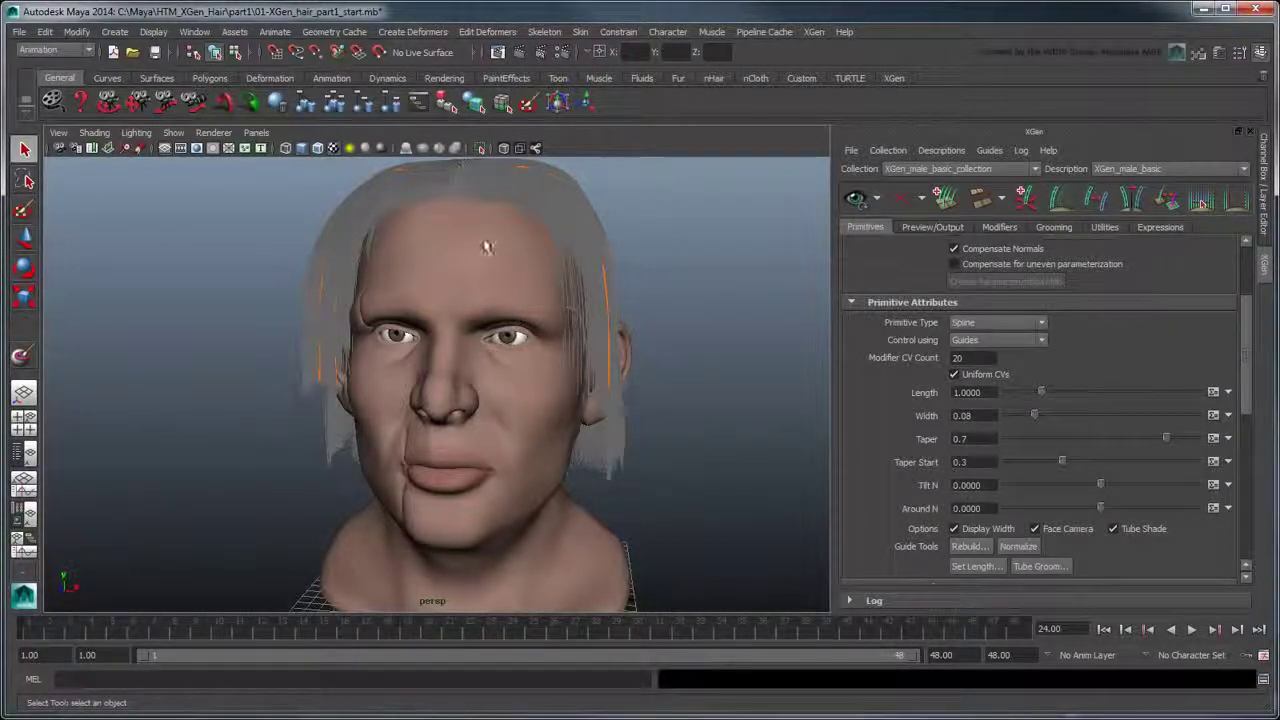
Set the xgen_hair_phen shader's diffuse colour to dark brown from the Hypershade
click(198, 32)
mouse_move(232, 70)
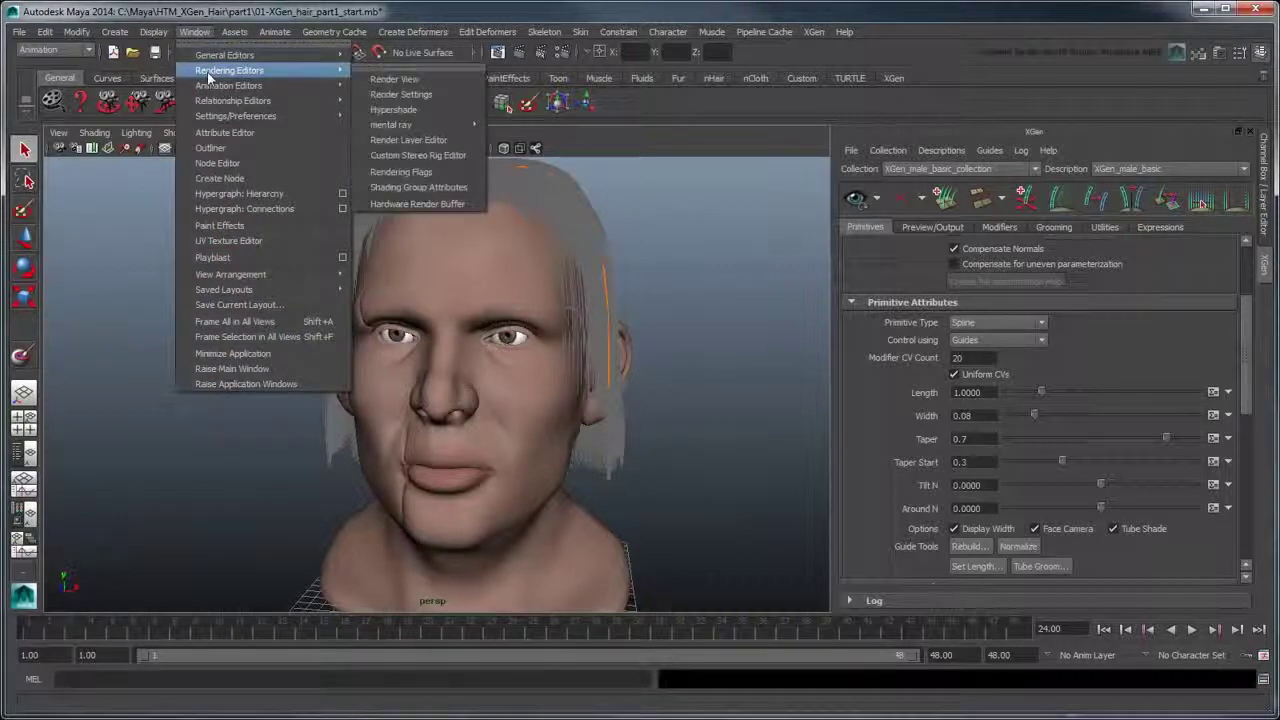
click(422, 110)
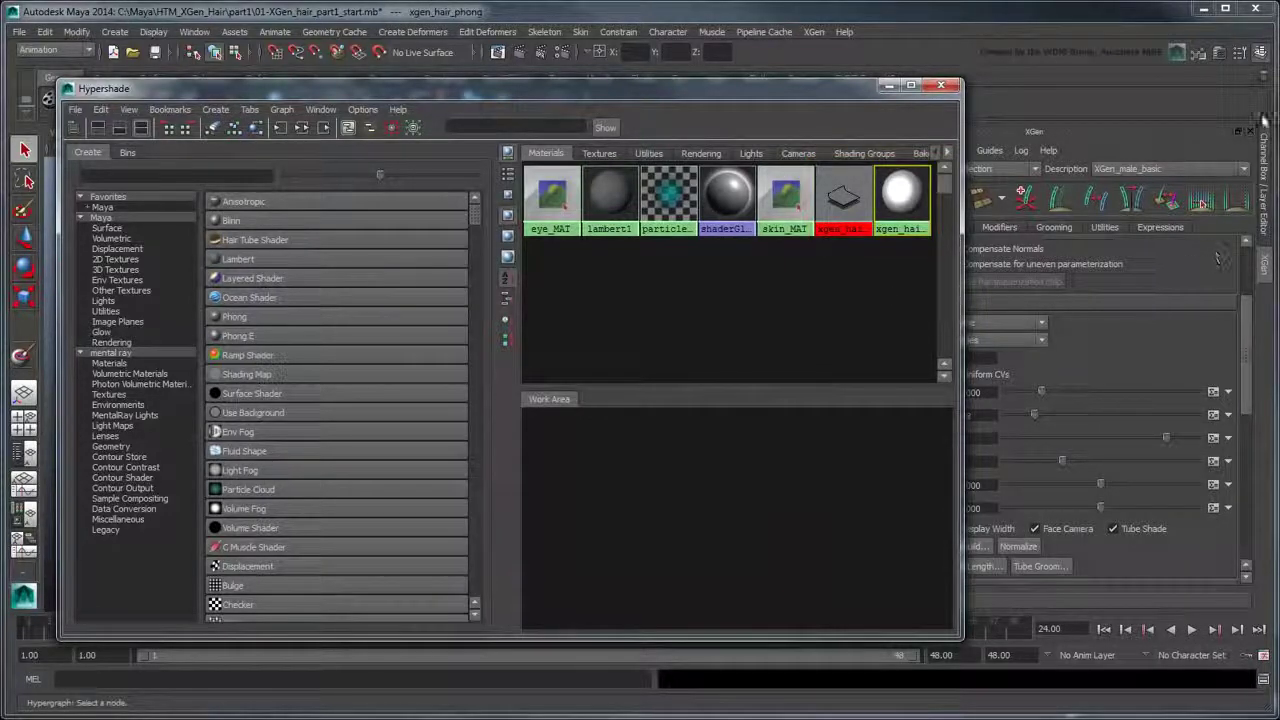
click(1233, 66)
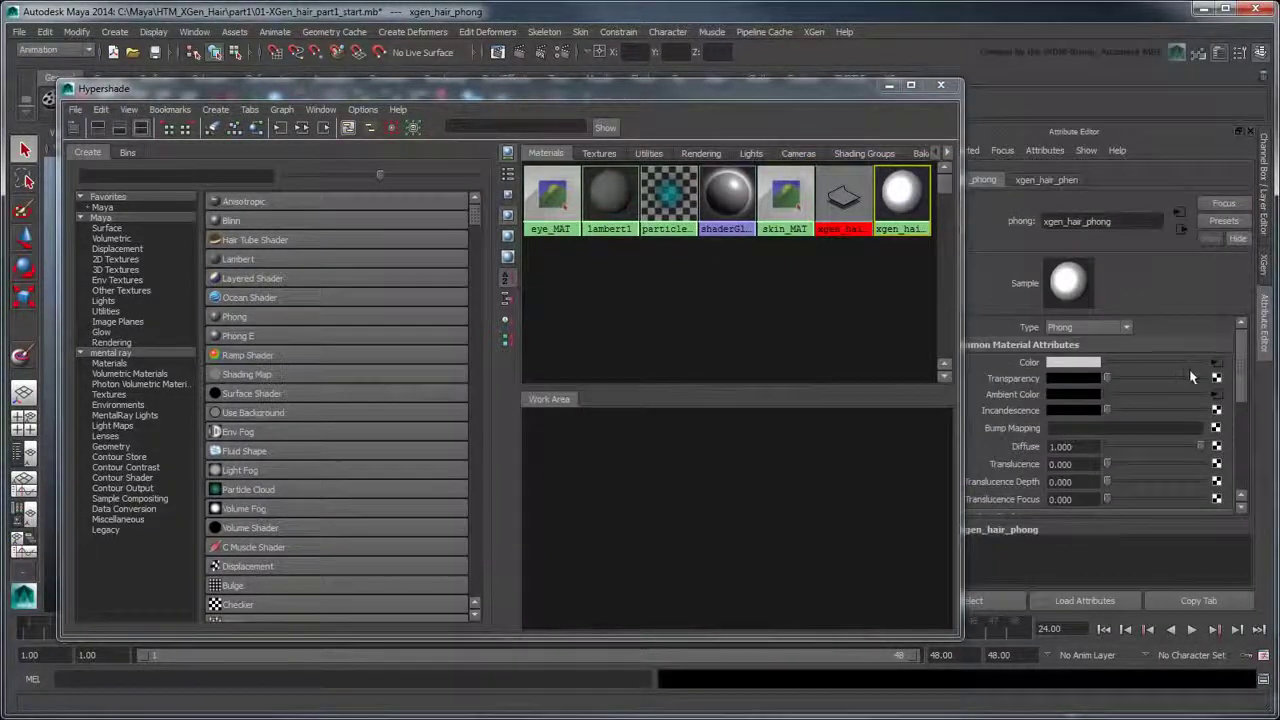
click(1231, 378)
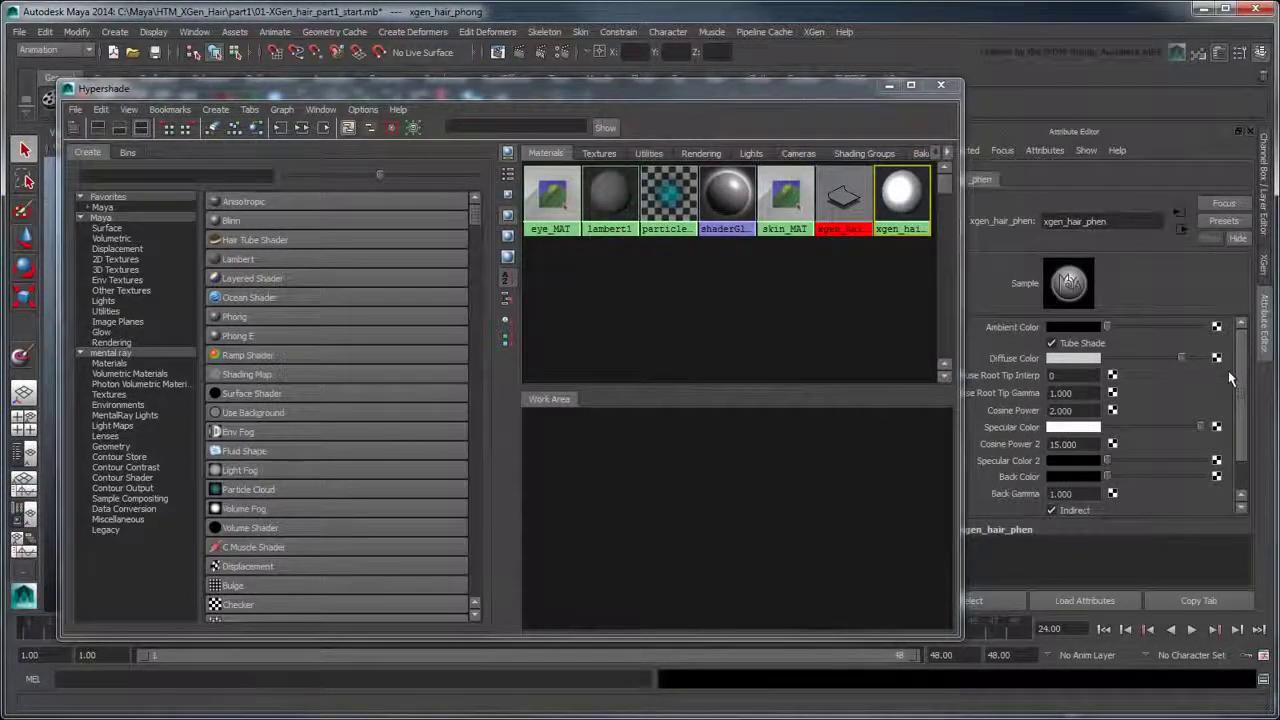
click(1085, 359)
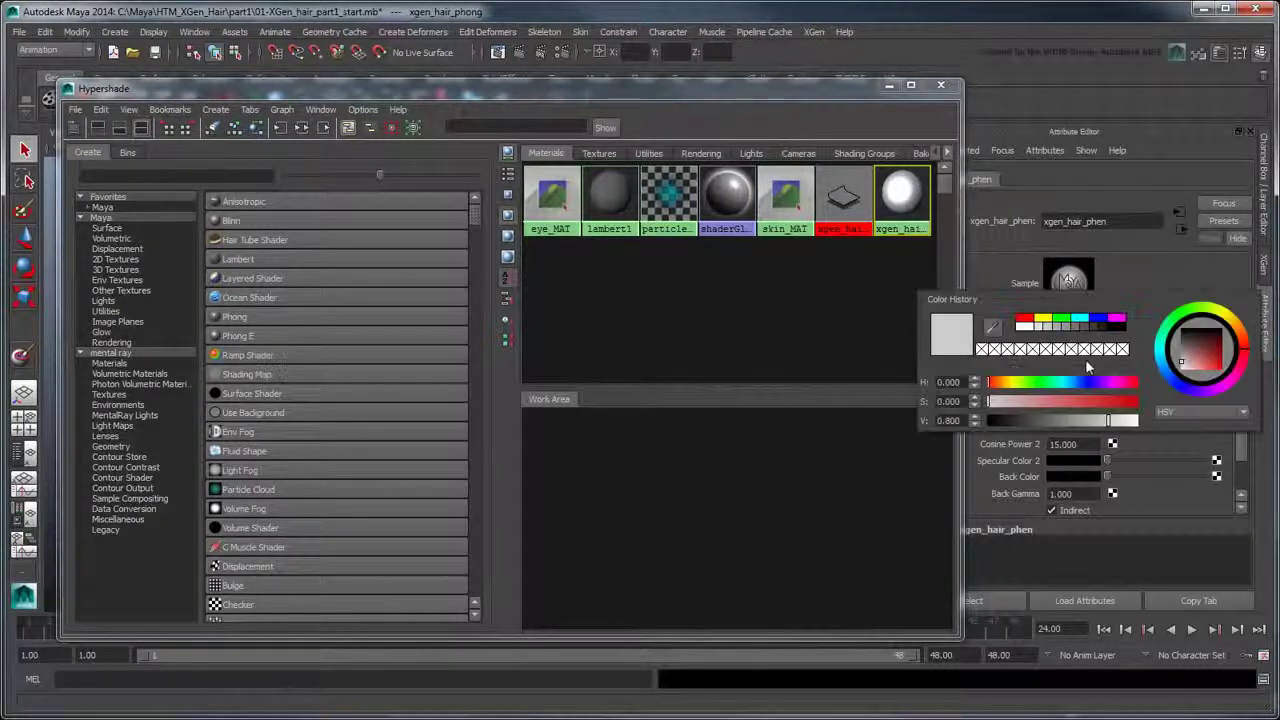
click(1238, 328)
drag(1212, 356, 1201, 346)
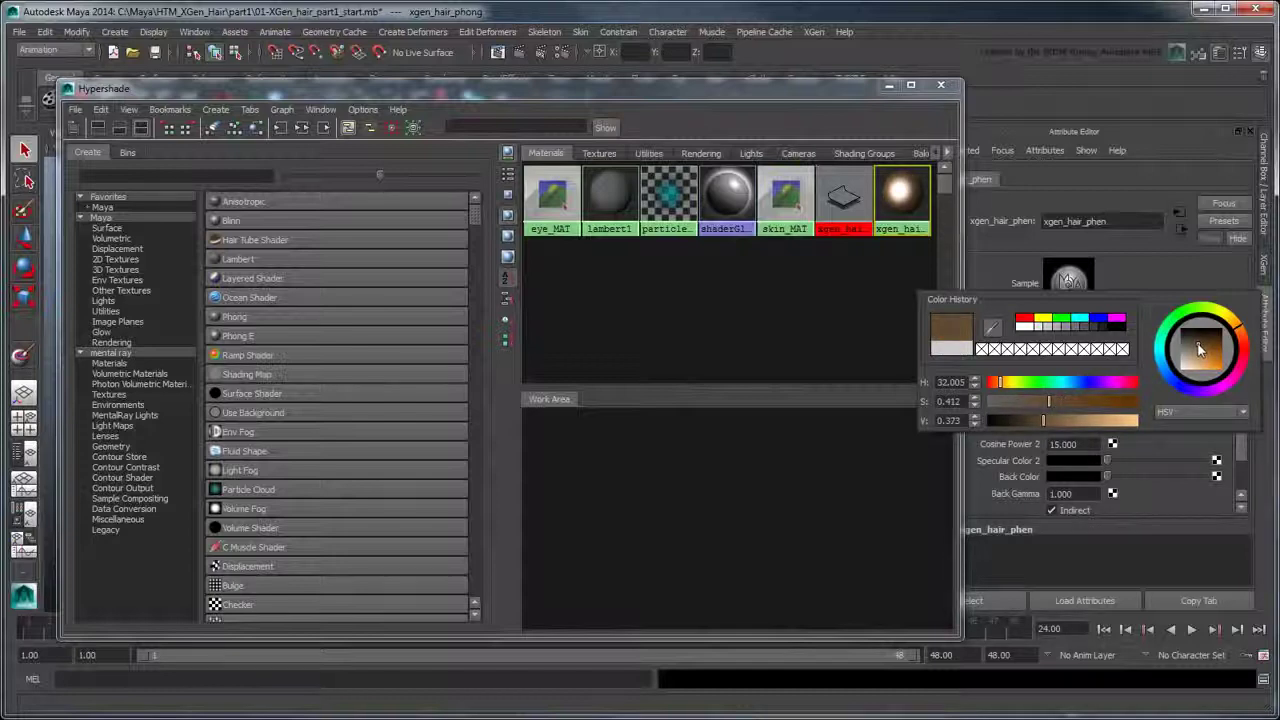
click(890, 86)
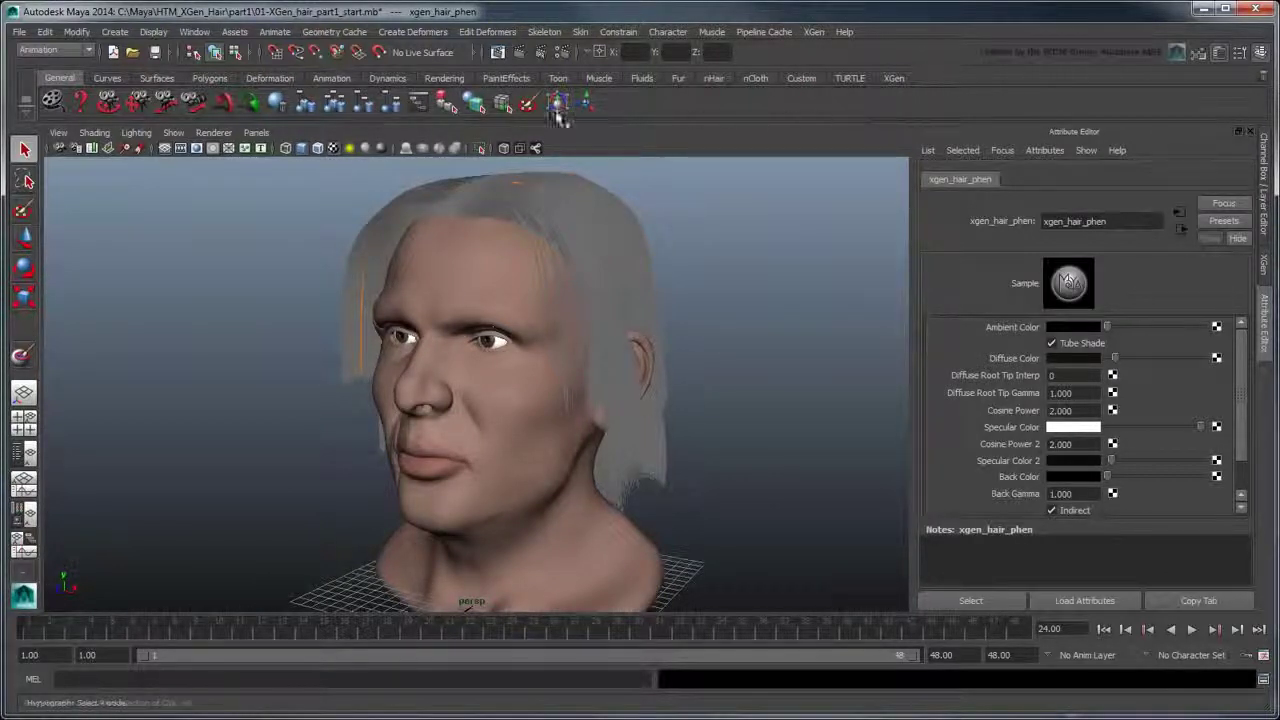
Switch the viewport to Viewport 2.0 and turn off Tube Shade in the hair's Primitive Attributes
click(218, 134)
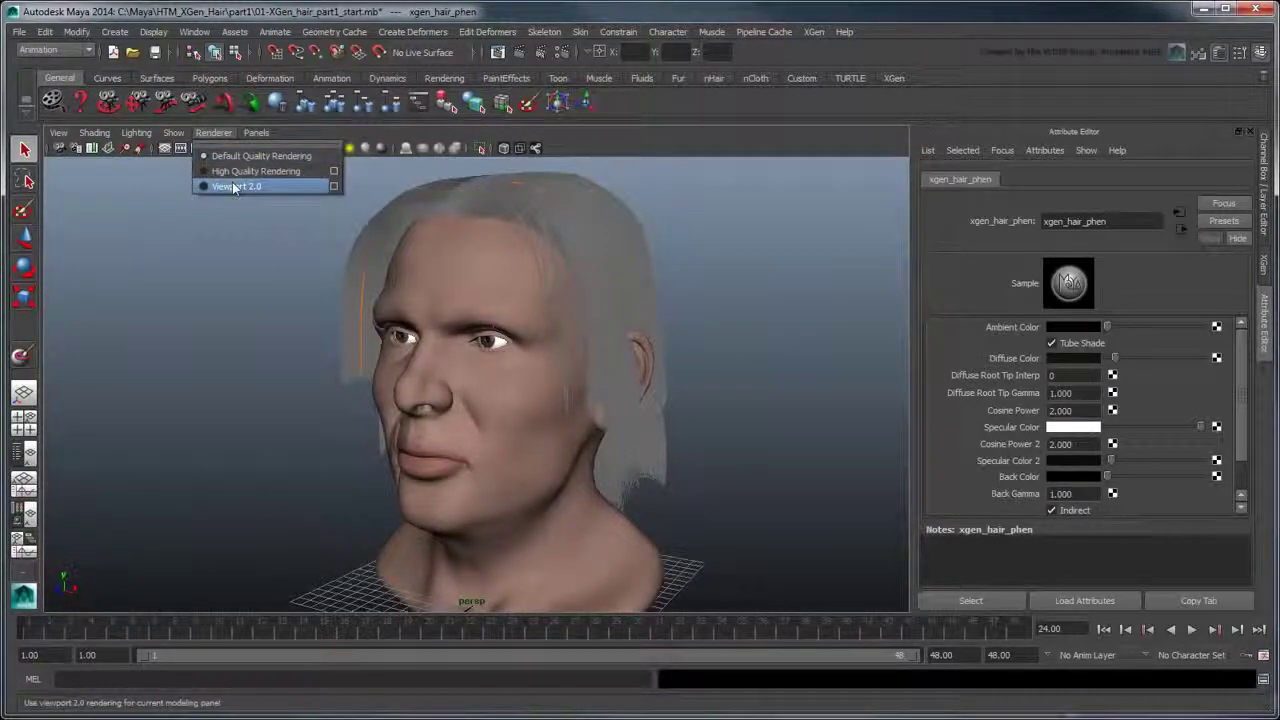
click(232, 187)
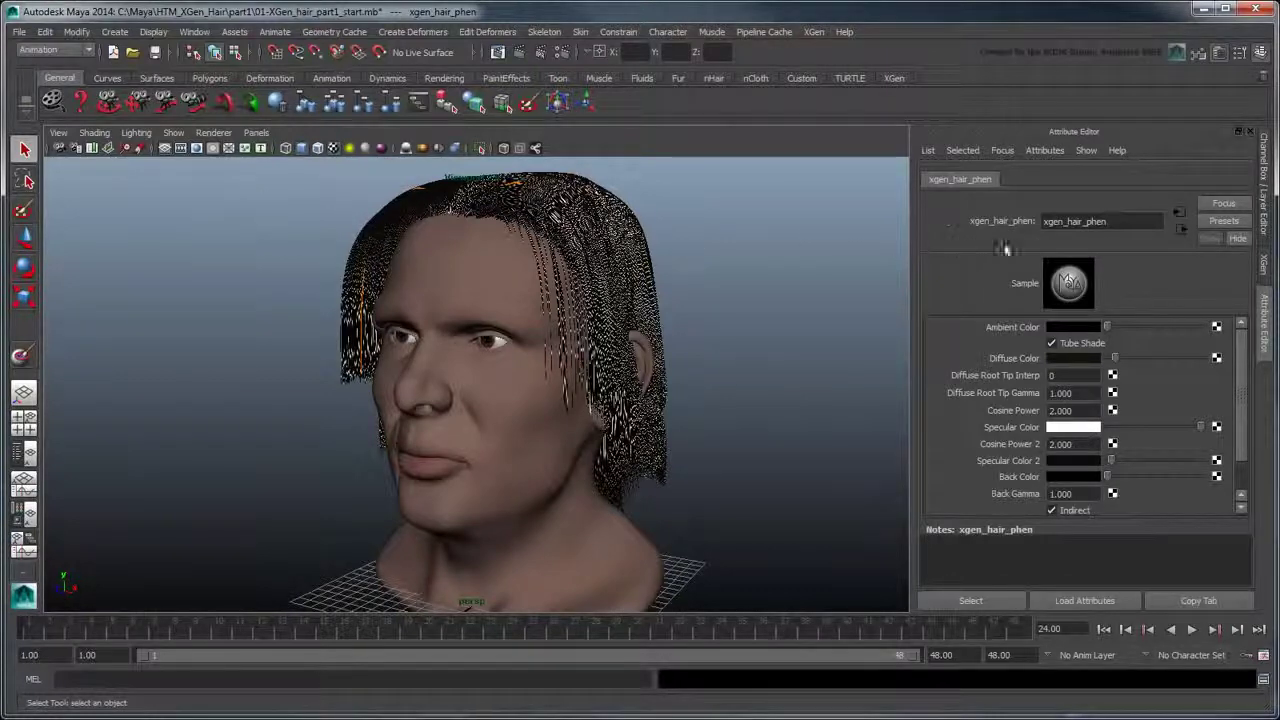
click(1265, 276)
scroll(1128, 428, down, 4)
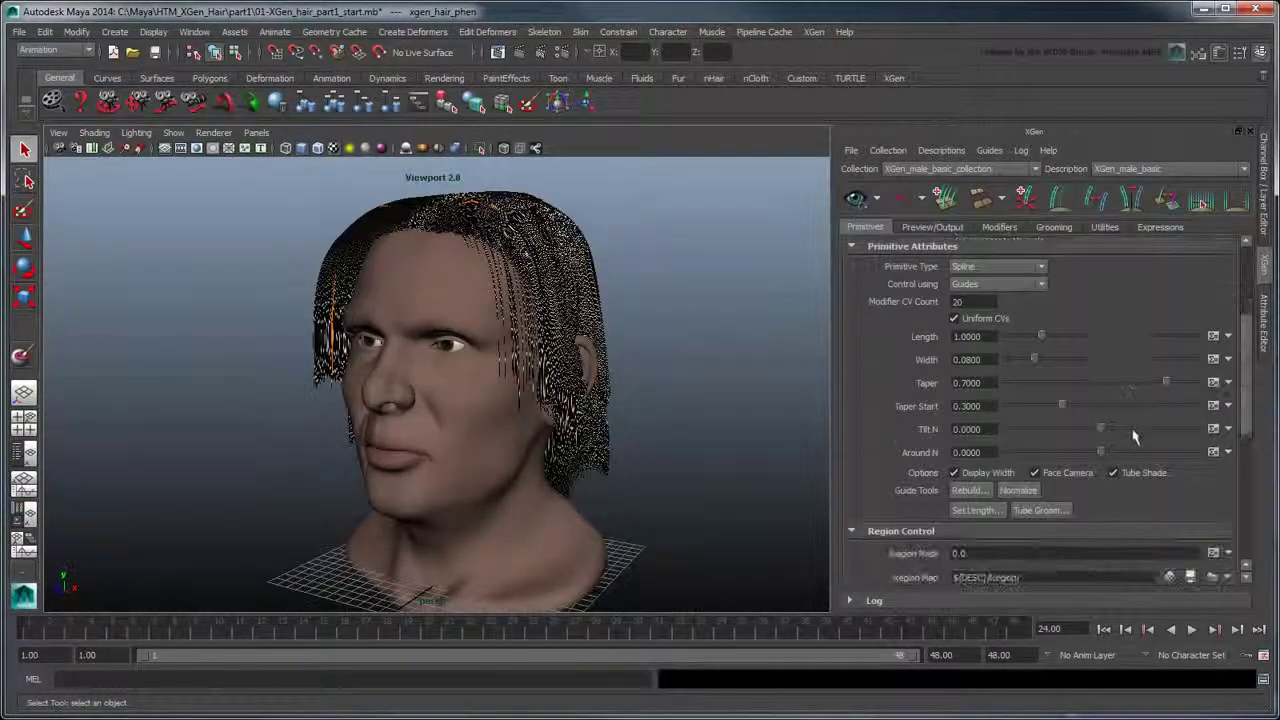
click(1115, 472)
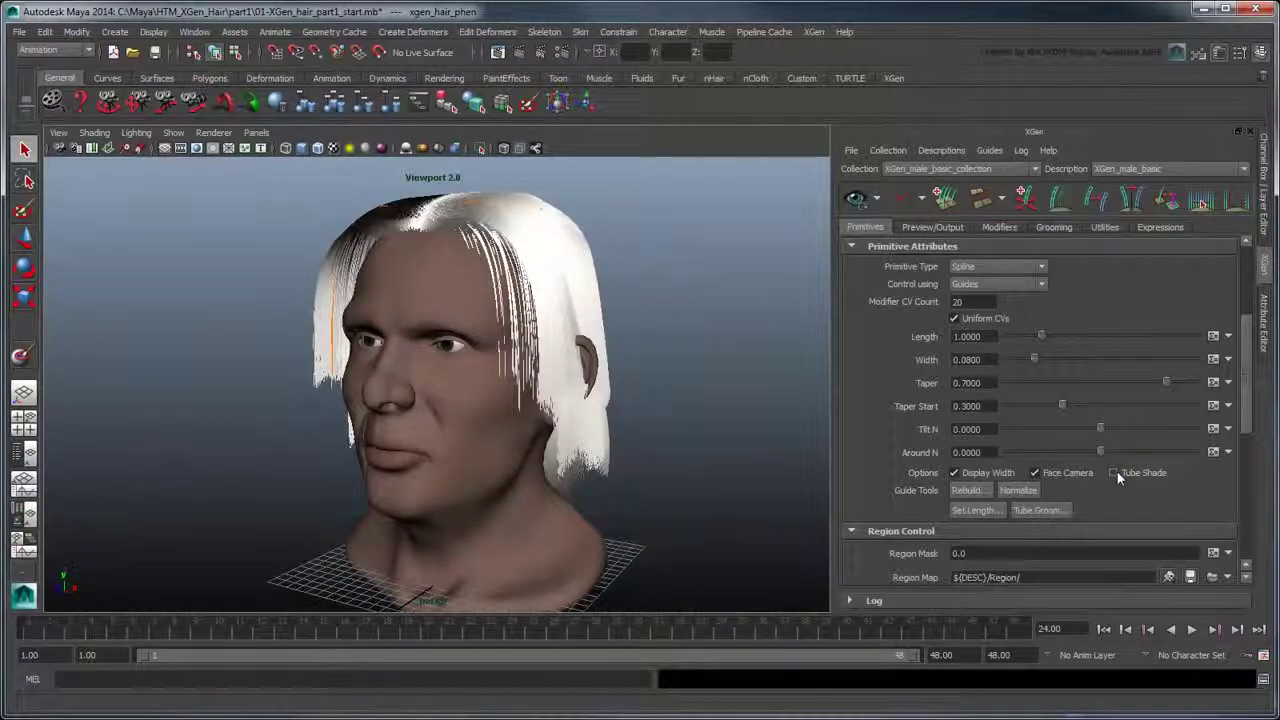
click(1262, 330)
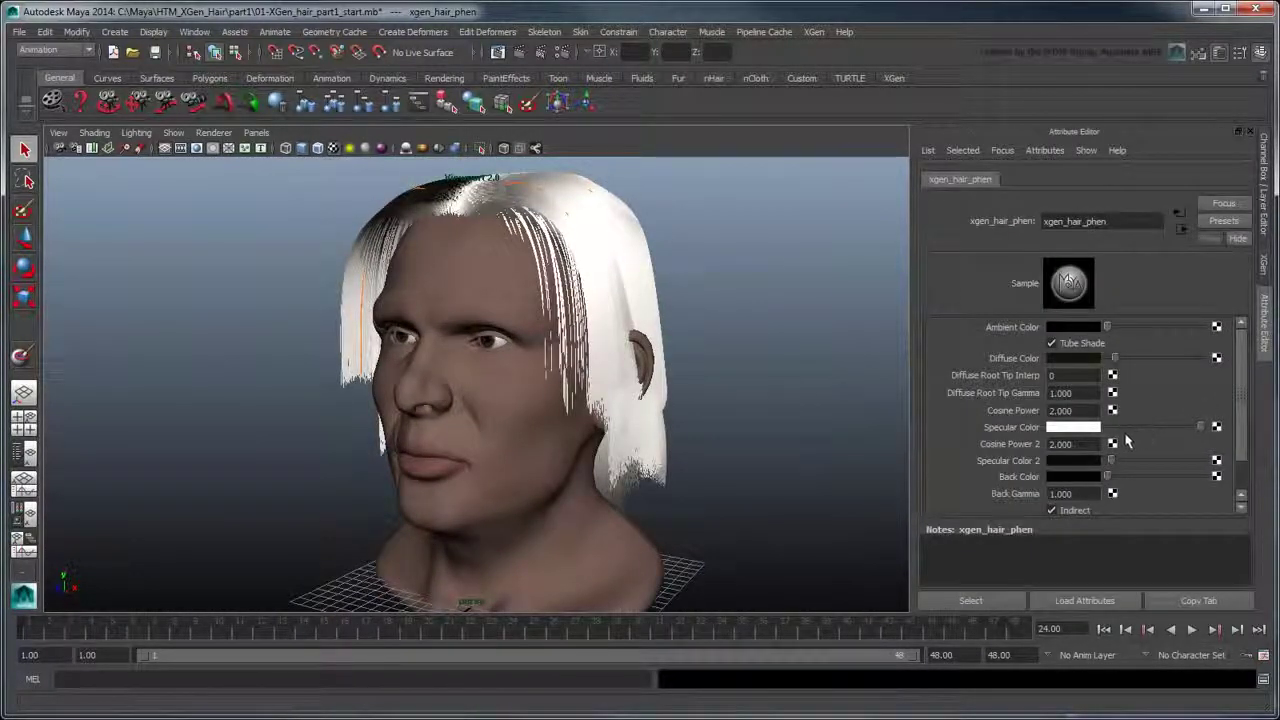
Set xgen_hair_phen specular colour to black, Cosine Power 50 and Cosine Power 2 to 70
click(1112, 427)
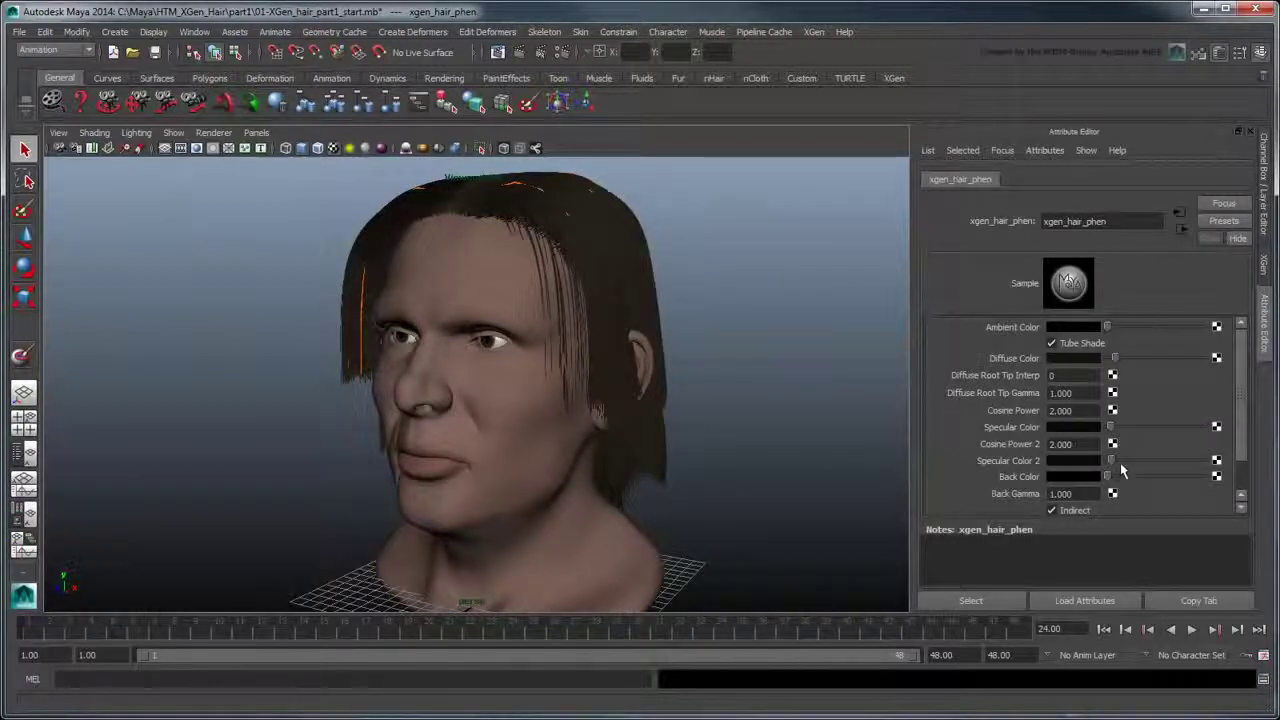
click(1090, 414)
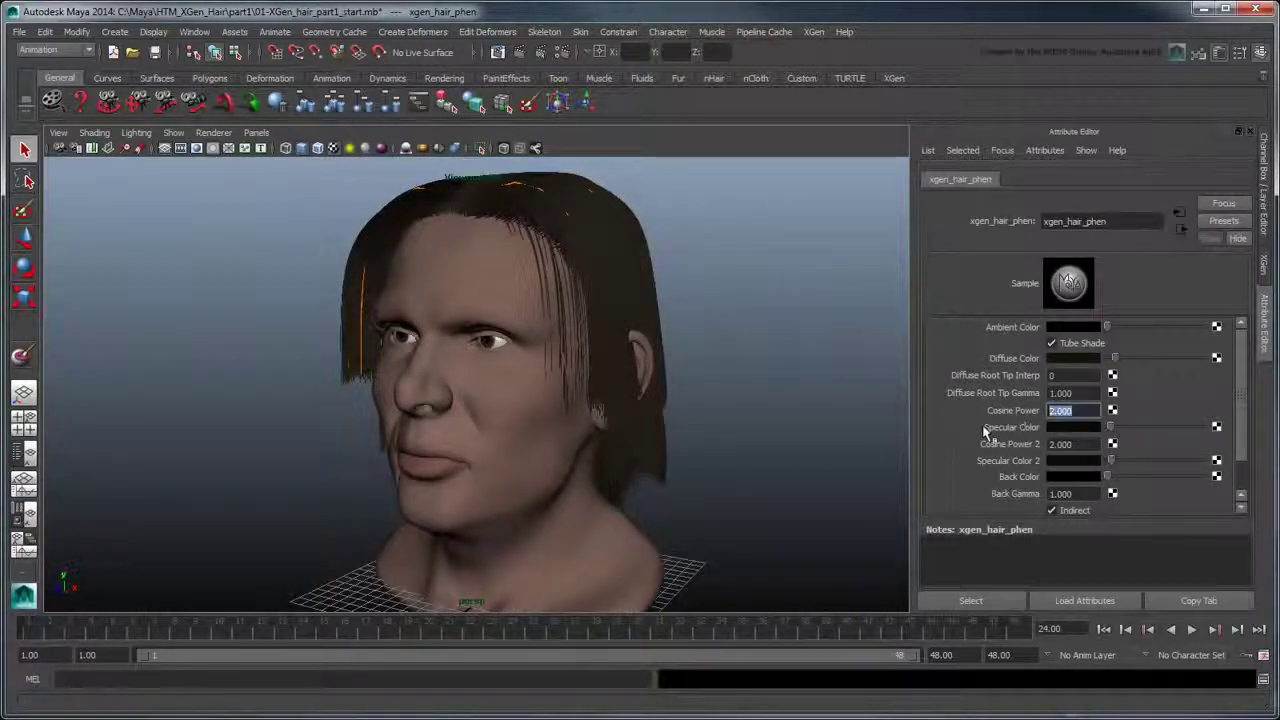
text(50)
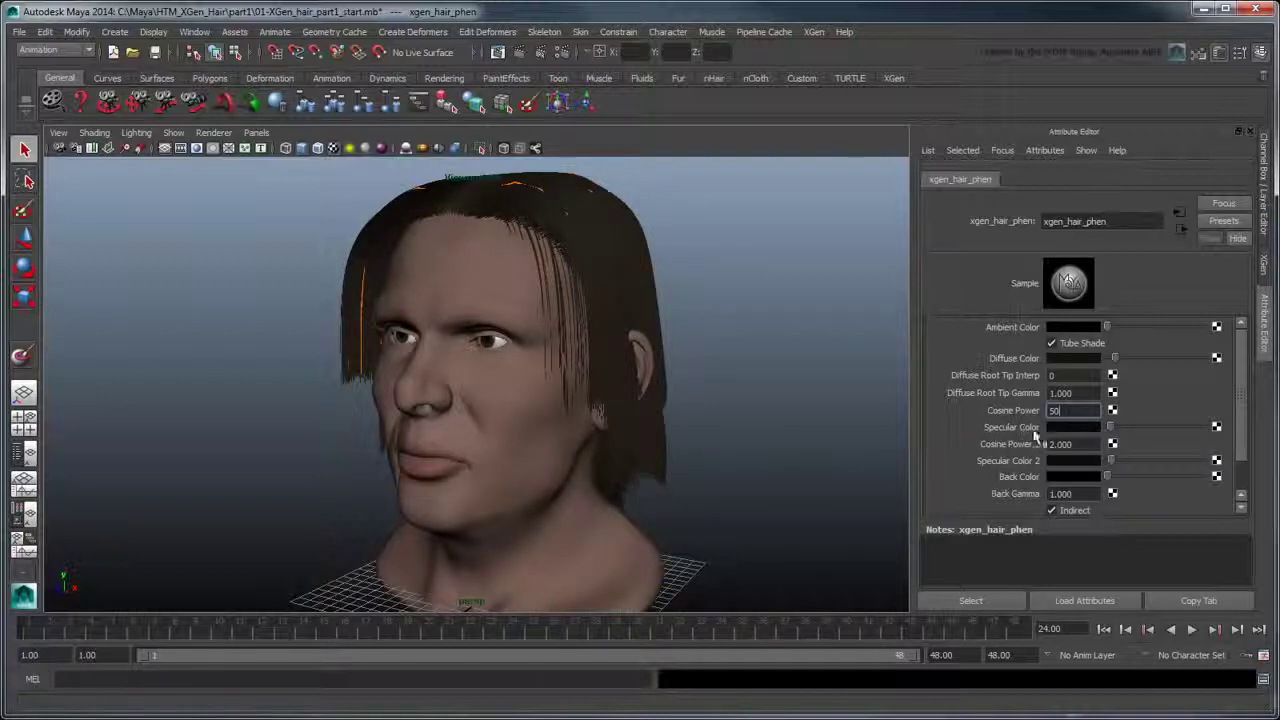
key(Tab)
text(70)
key(Return)
alt+drag(760, 420, 728, 424)
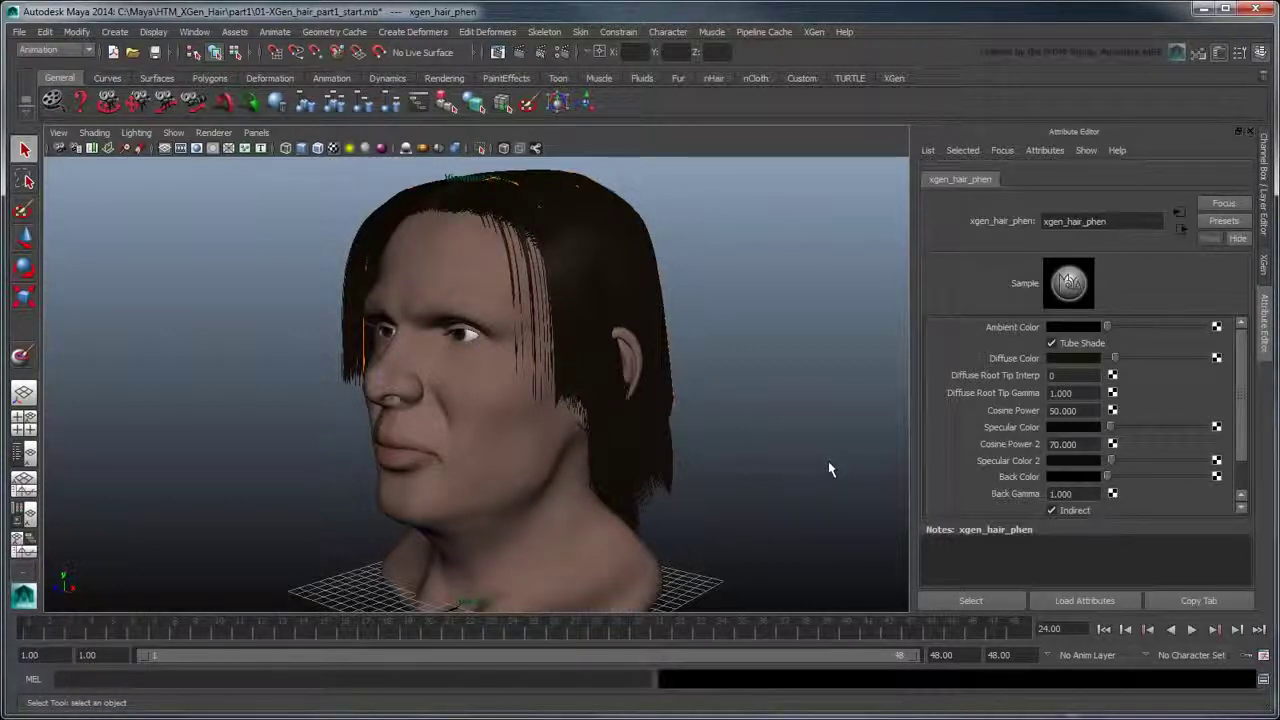
Auto Set the hair's Primitive Bound to 14.02 in XGen's Preview/Output settings
click(1266, 280)
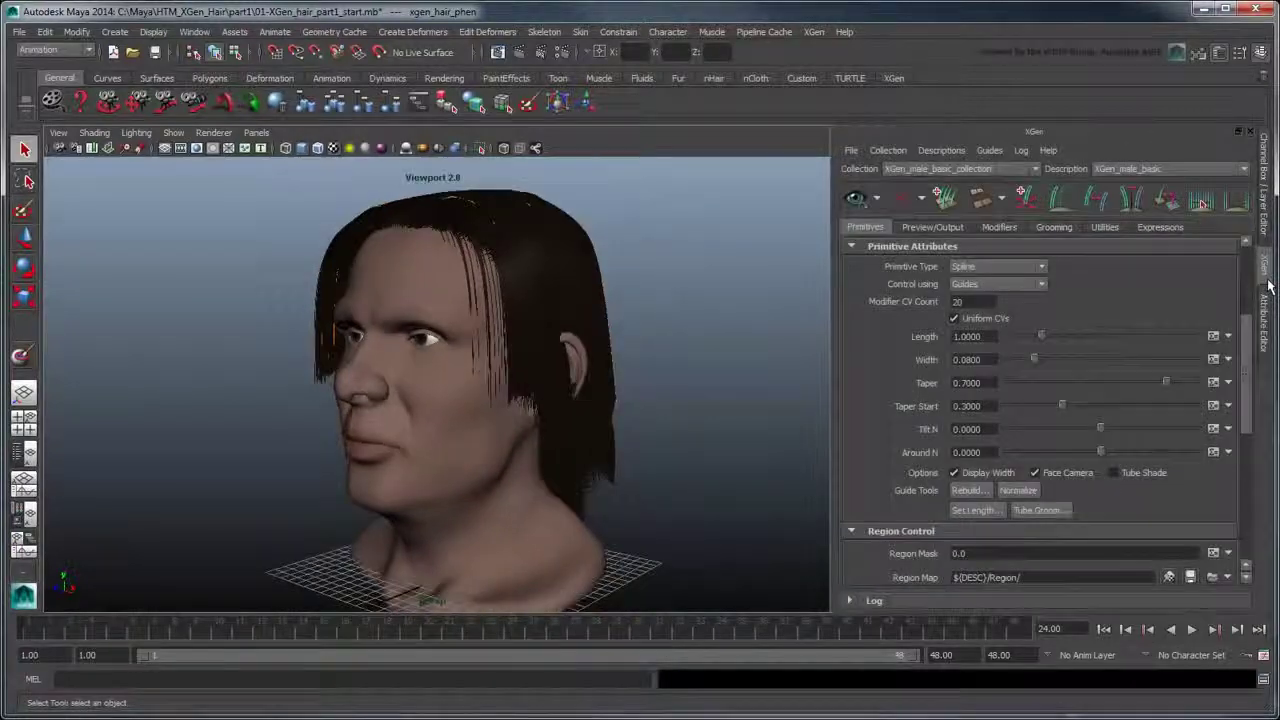
click(952, 229)
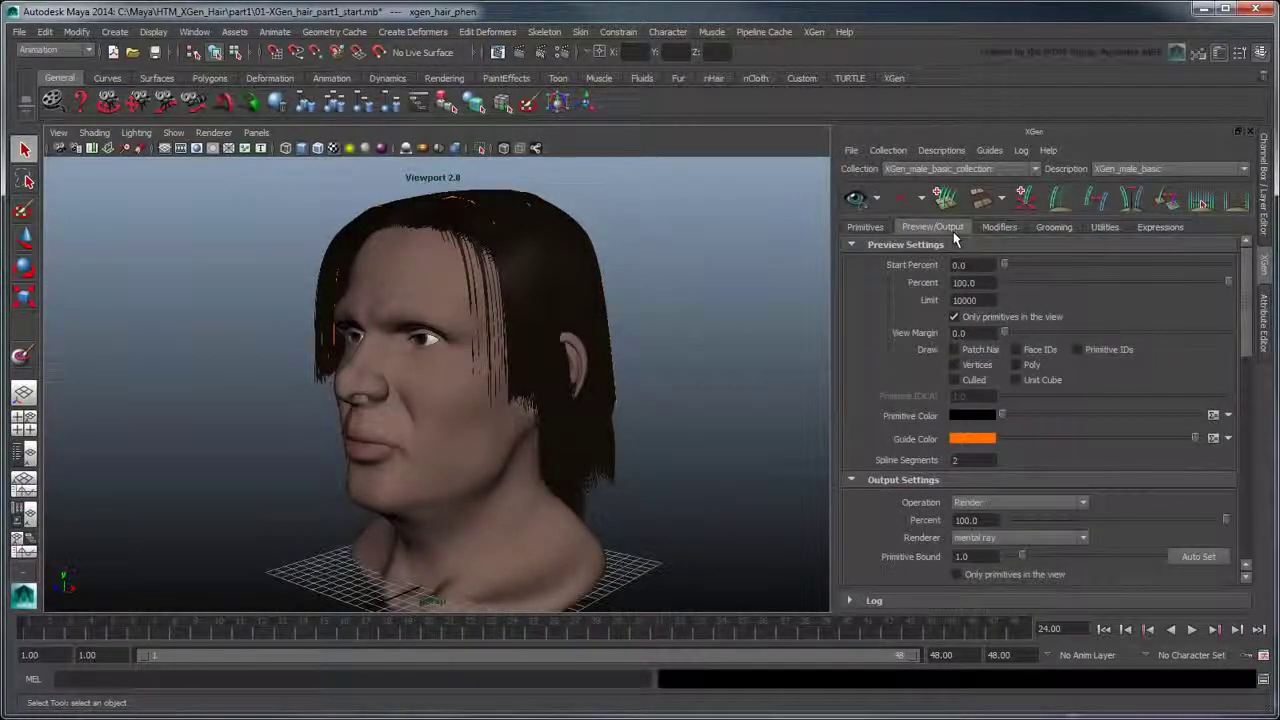
drag(1257, 300, 1257, 368)
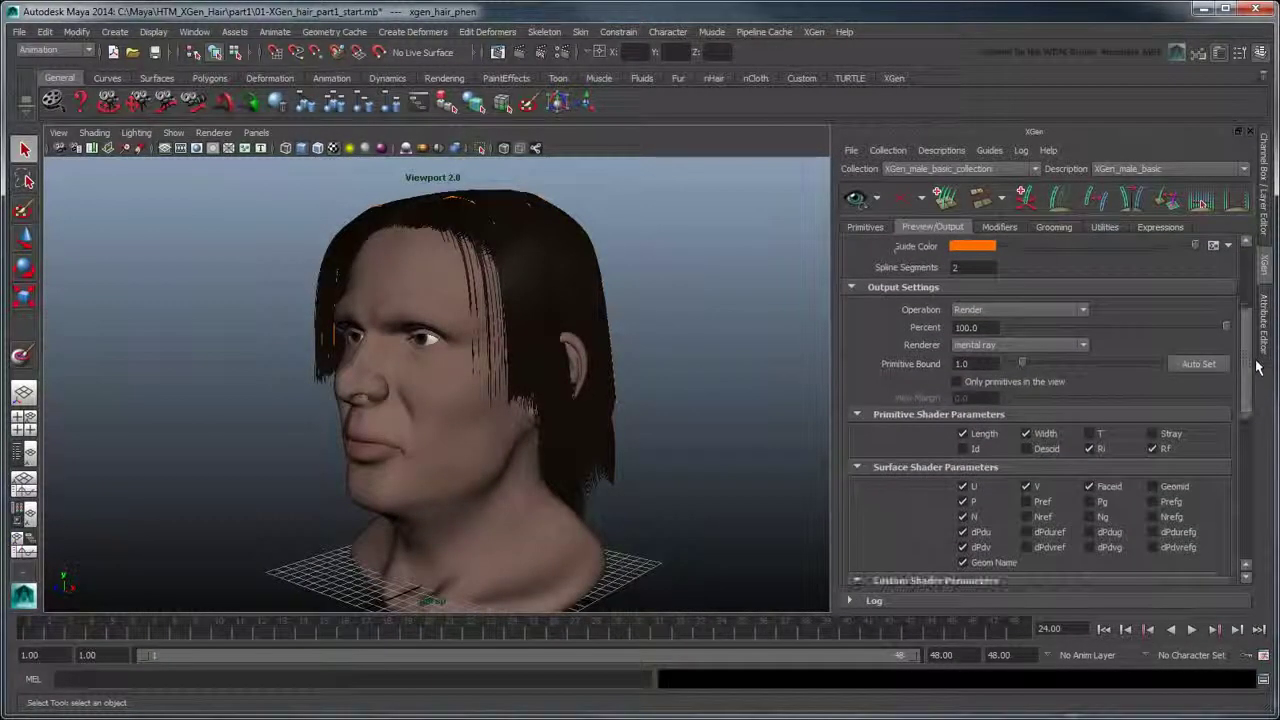
click(1199, 364)
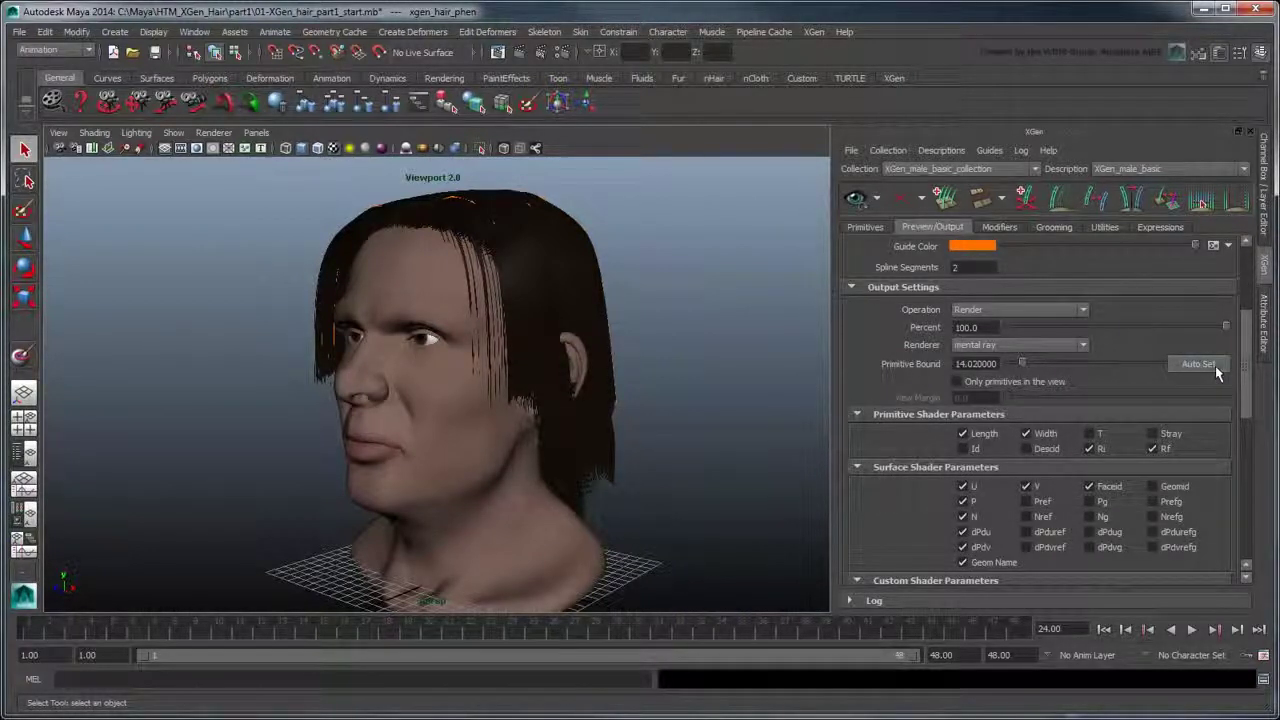
Set Render Settings to render with mental ray and output OpenEXR images
click(541, 51)
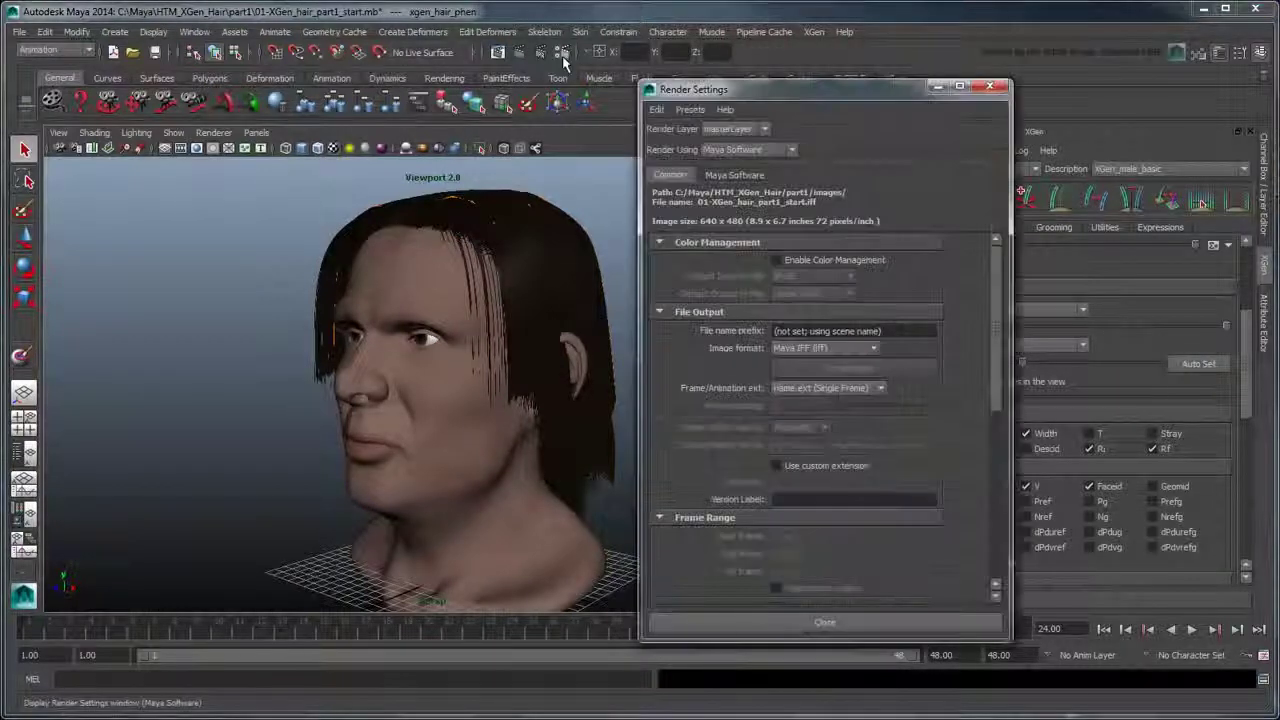
click(788, 150)
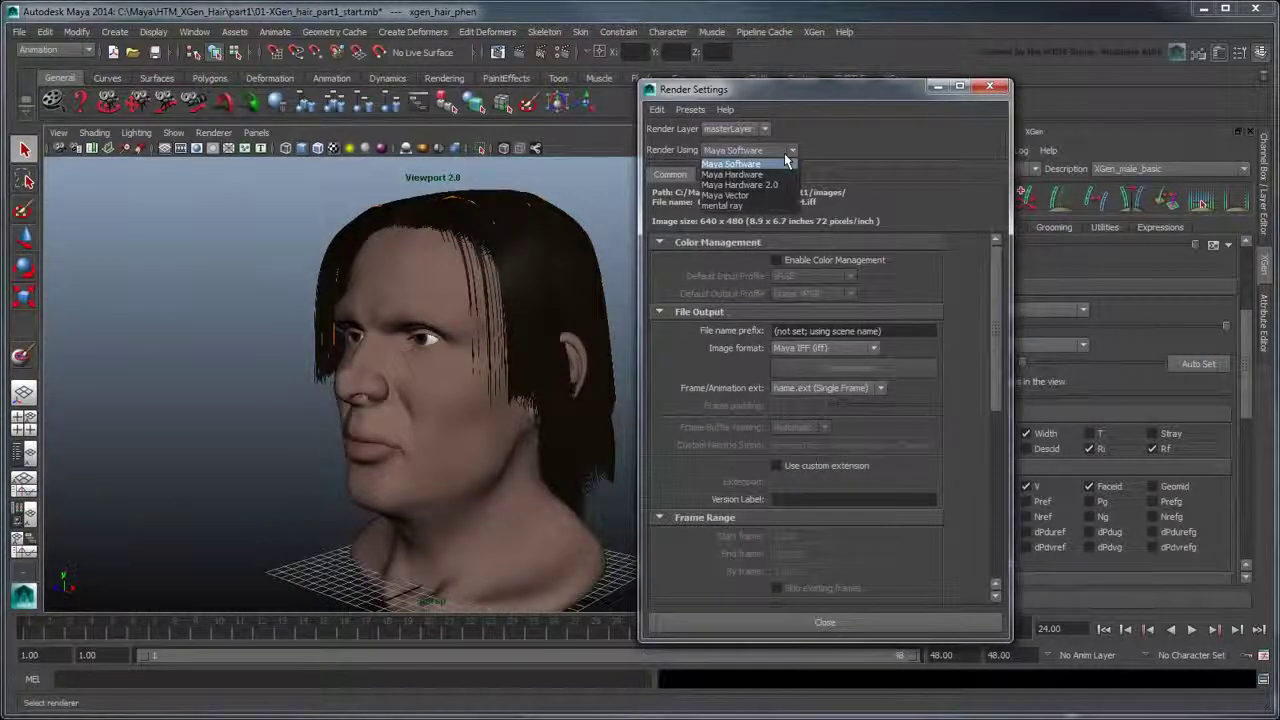
click(768, 205)
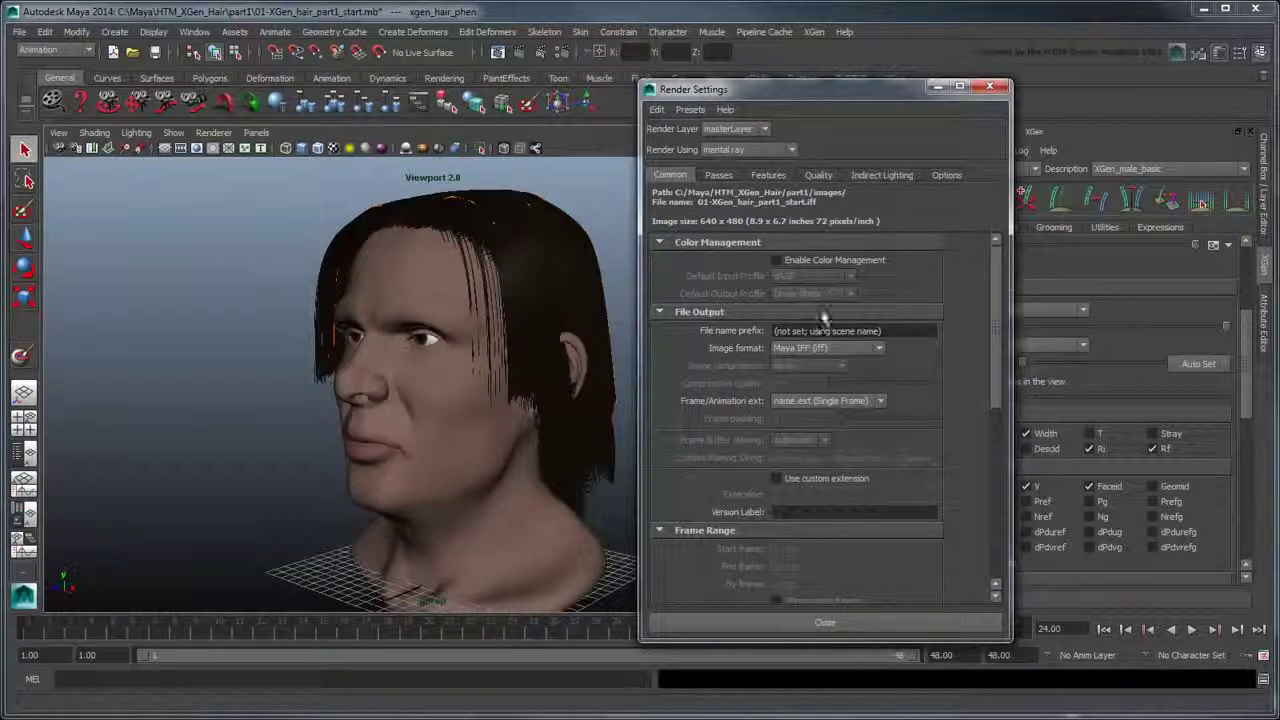
click(865, 352)
drag(877, 372, 877, 397)
click(848, 413)
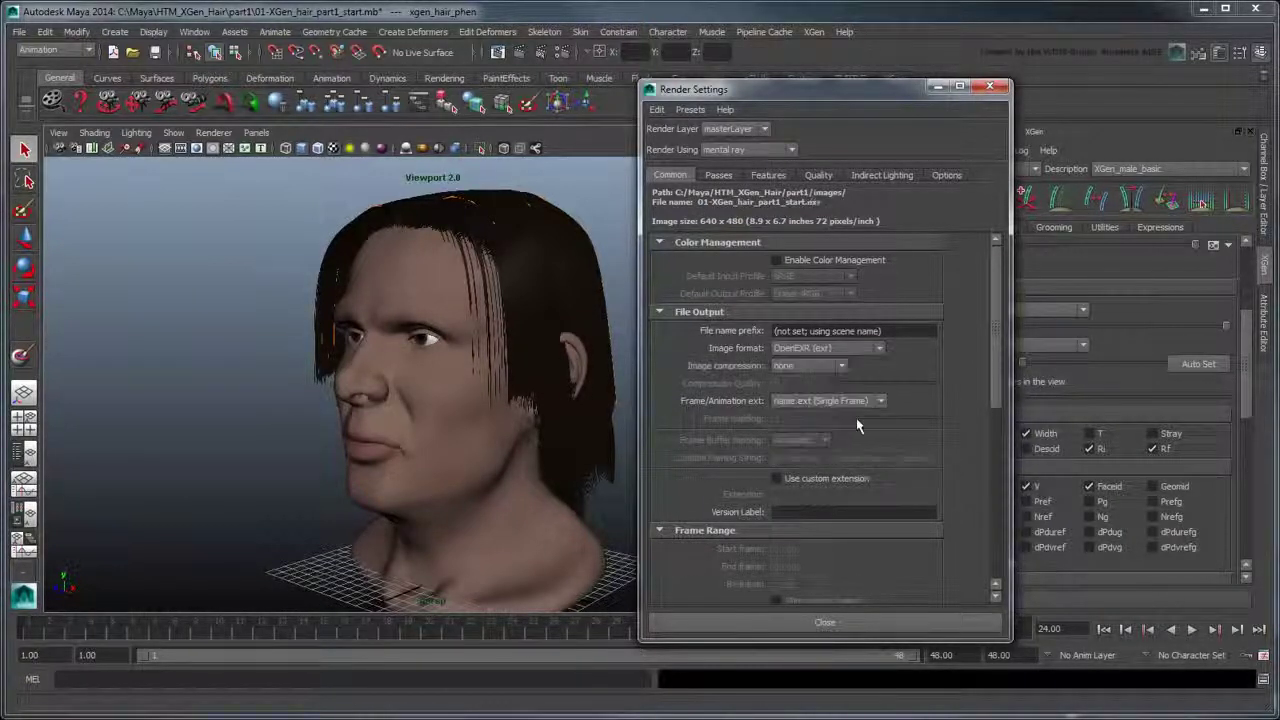
click(830, 622)
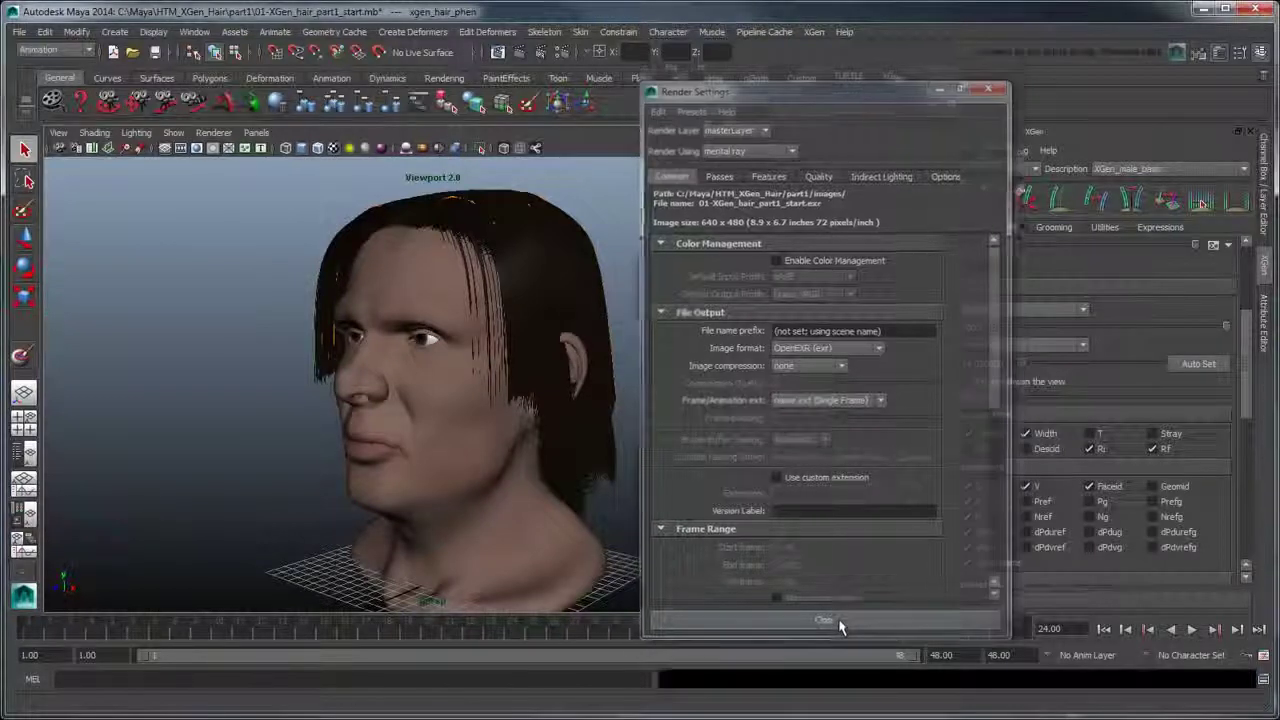